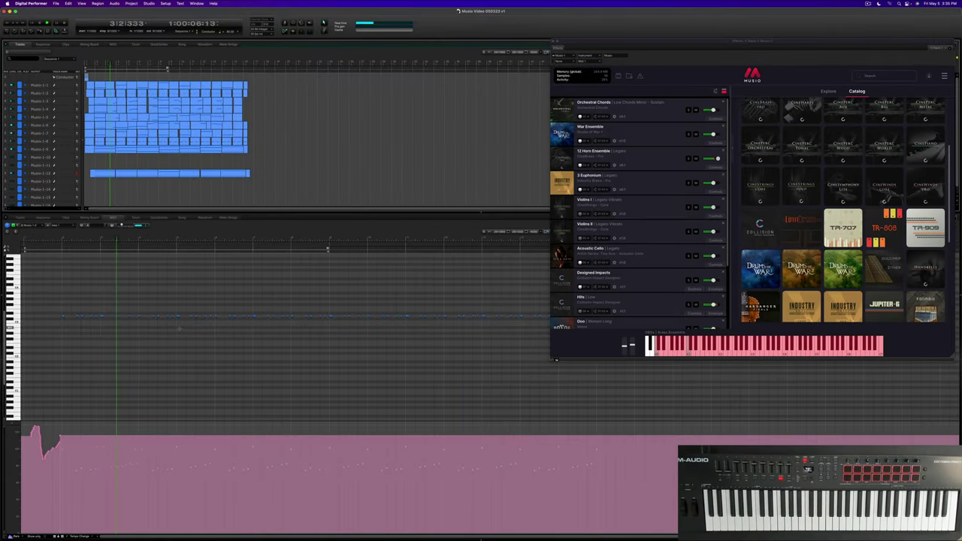
Show the Musio-1-4 part, then the Musio-1-7 notes and dynamics curves, in the note editor
click(131, 109)
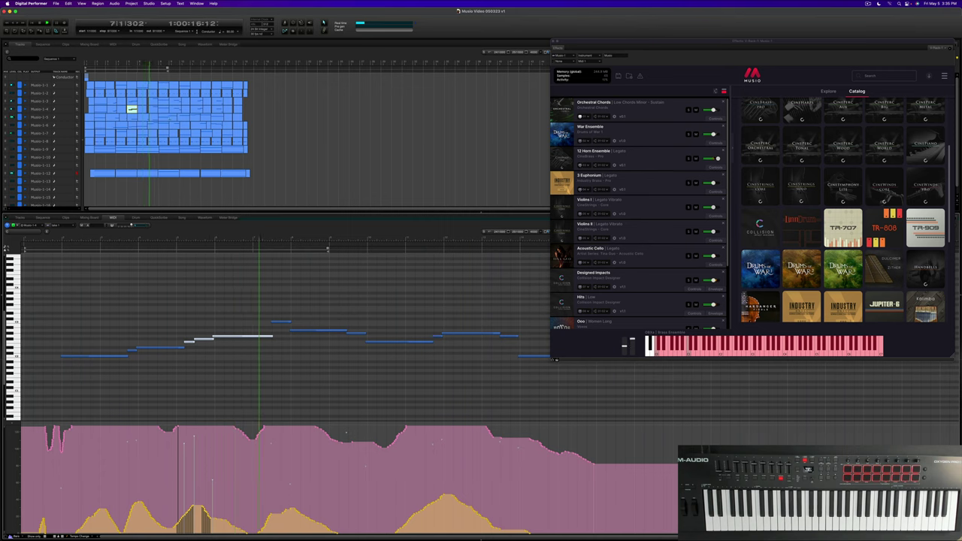
click(165, 125)
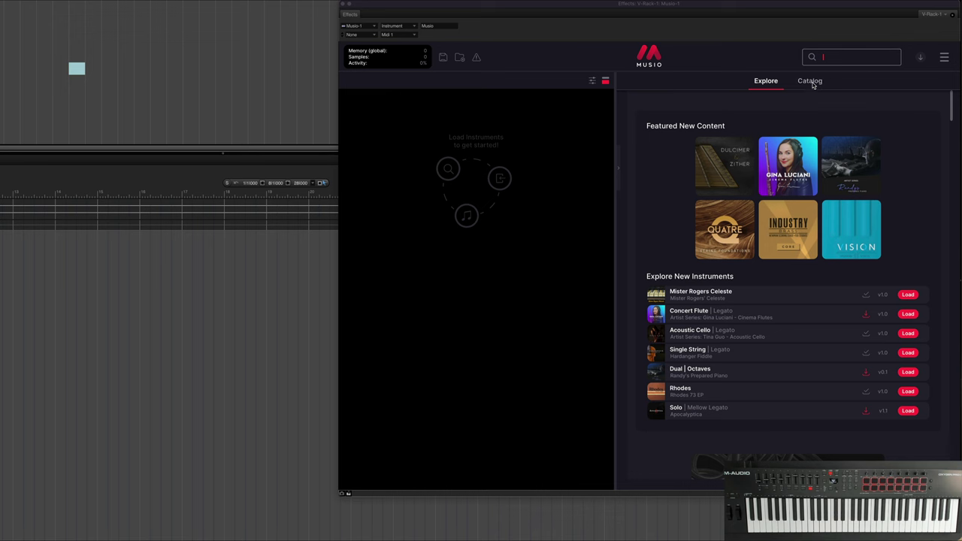
Load the Orchestral Chords patch Low Chords Minor - Sustain from the Musio catalog
click(810, 81)
scroll(766, 333, down, 5)
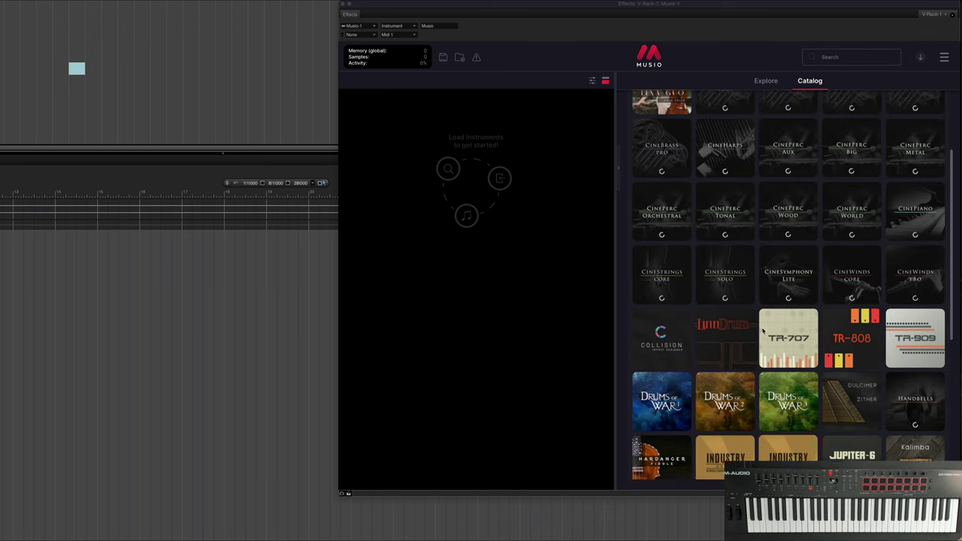
scroll(766, 333, down, 3)
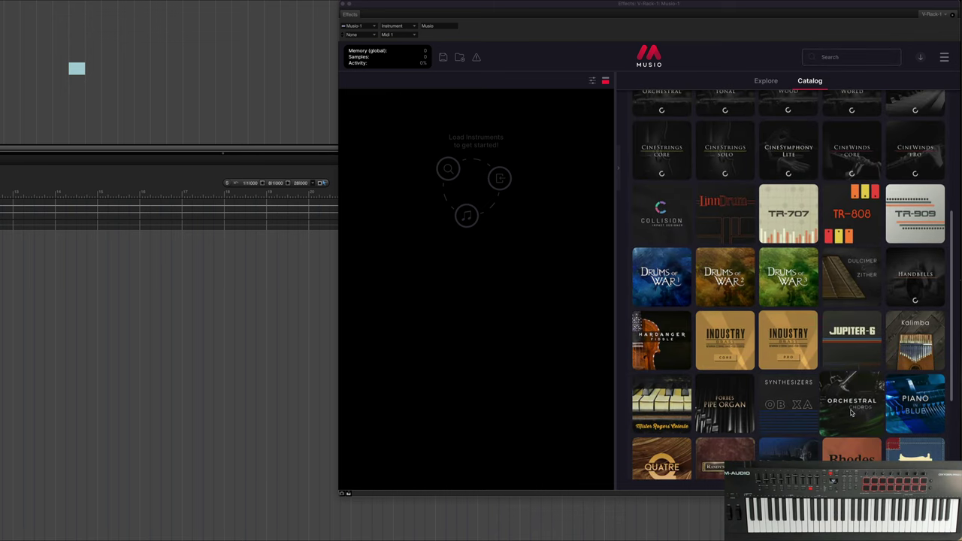
click(851, 413)
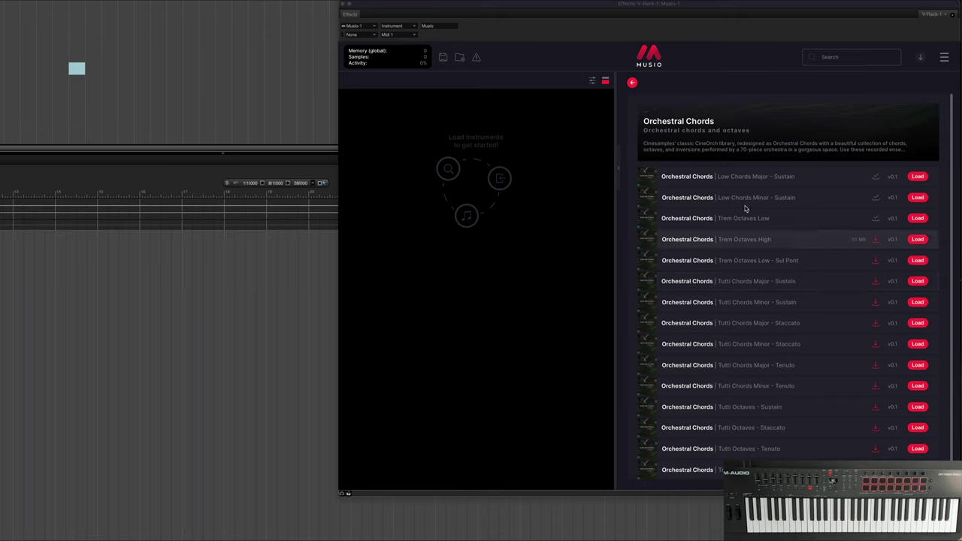
click(918, 198)
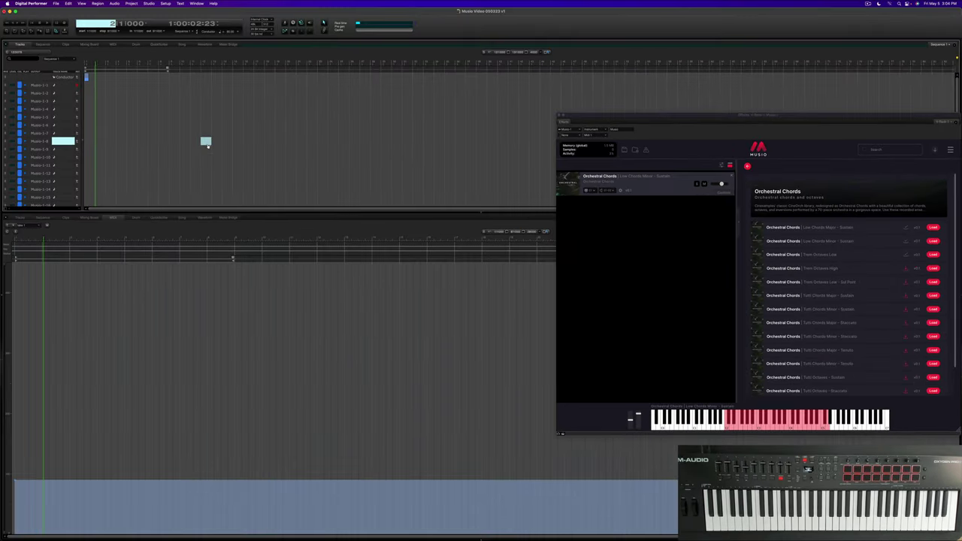
Stop and rewind, reorder the tracks, then record the sustained chord part on Musio-1-1
key(space)
click(100, 84)
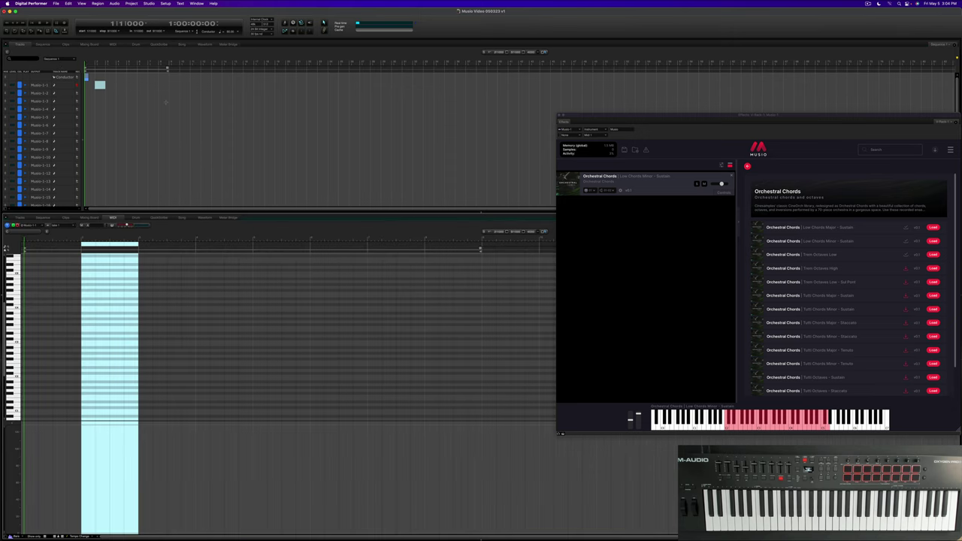
drag(99, 84, 132, 133)
key(space)
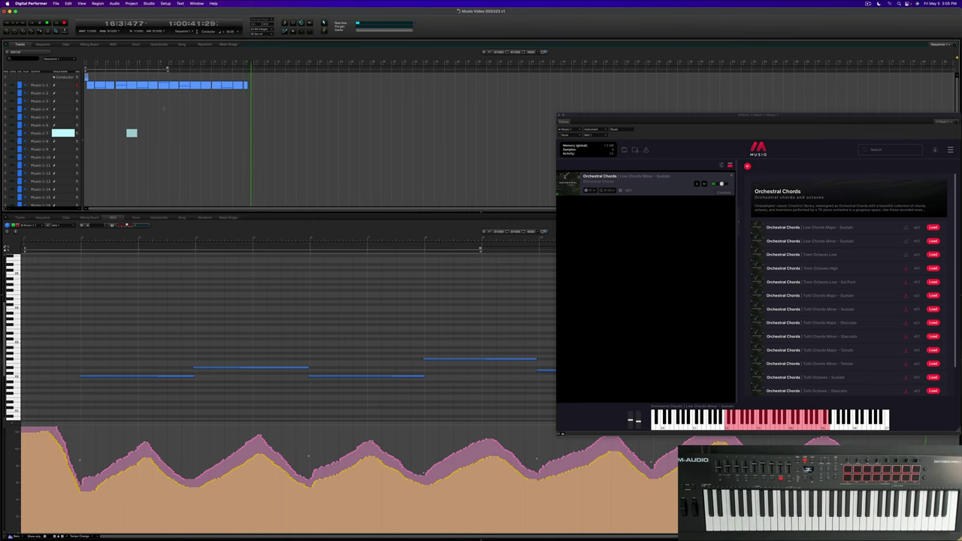
drag(641, 118, 641, 69)
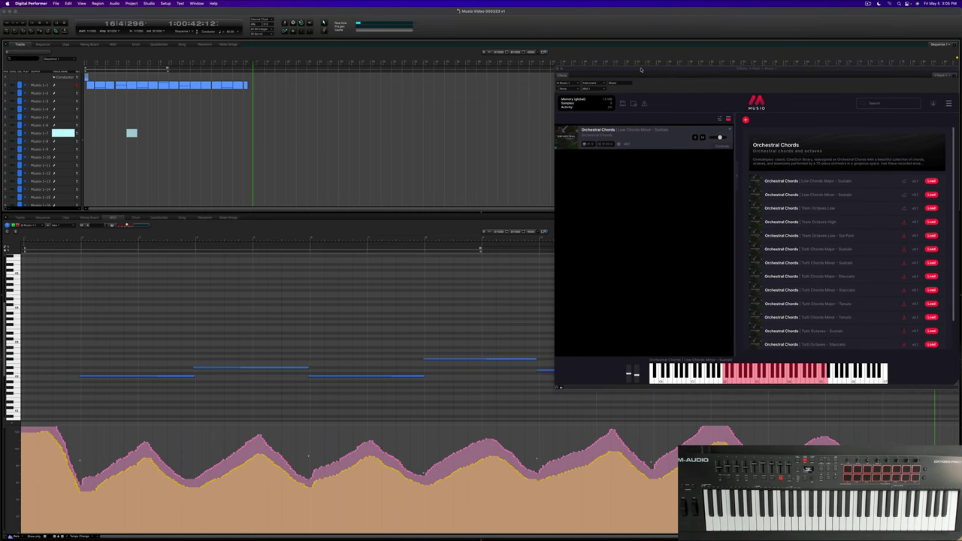
drag(132, 134, 184, 185)
drag(103, 164, 104, 163)
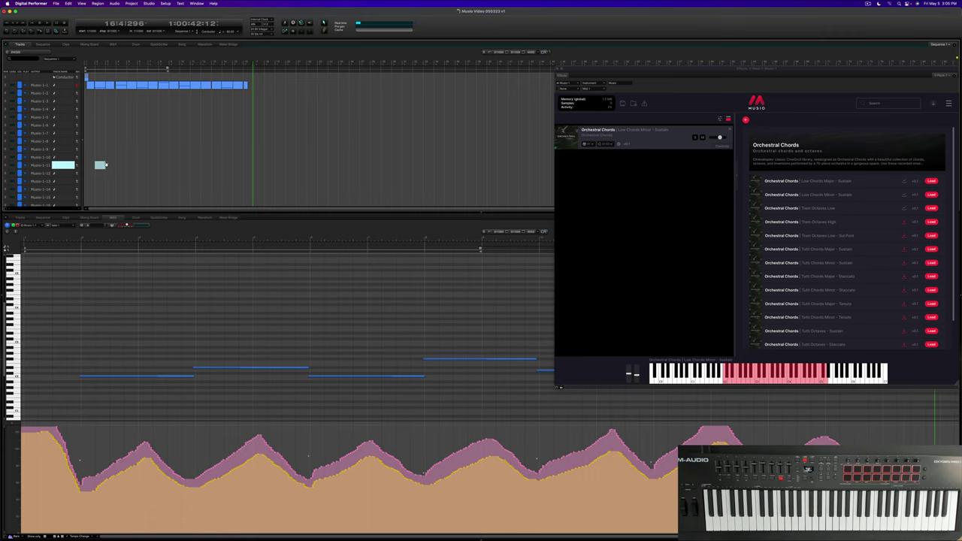
drag(100, 165, 217, 148)
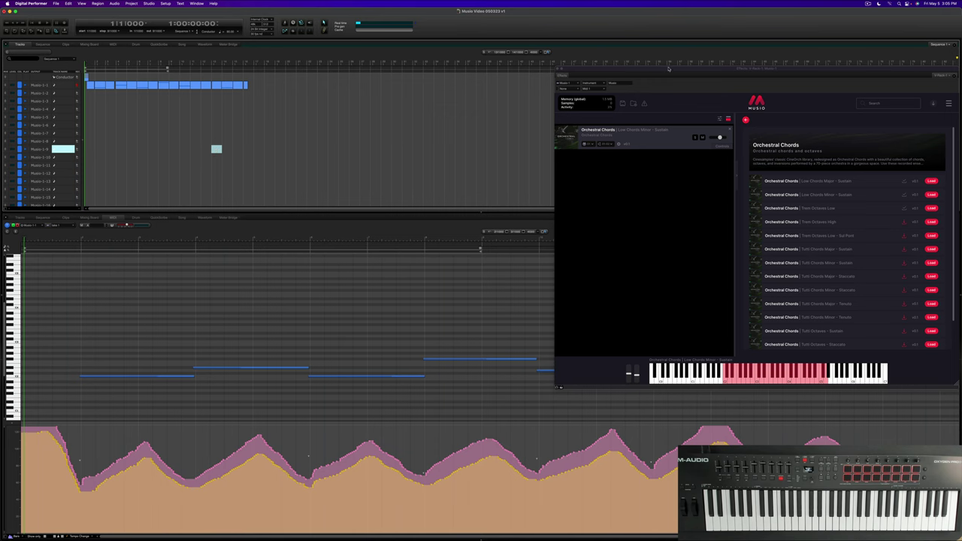
drag(668, 69, 664, 37)
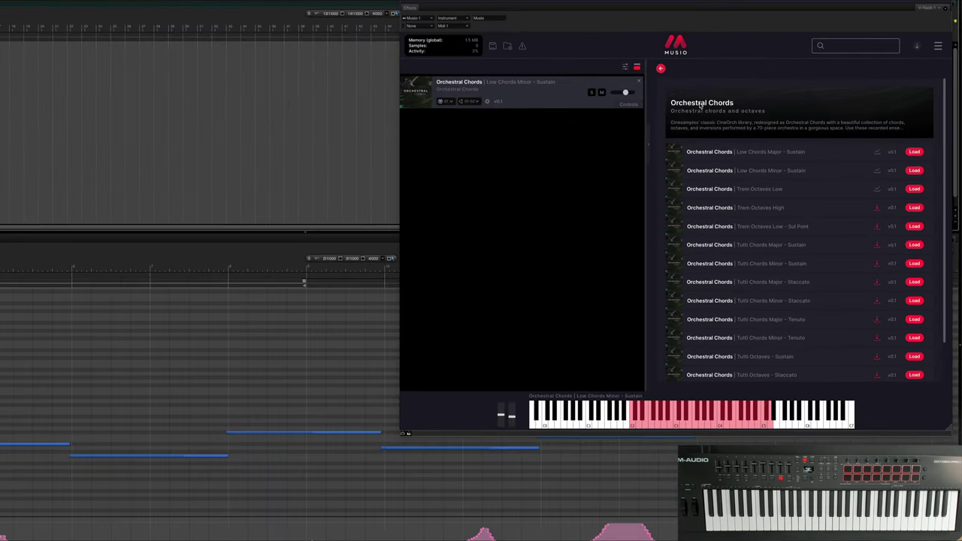
Browse Drums of War 3 and Drums of War 1, then preview and load War Ensemble
click(661, 68)
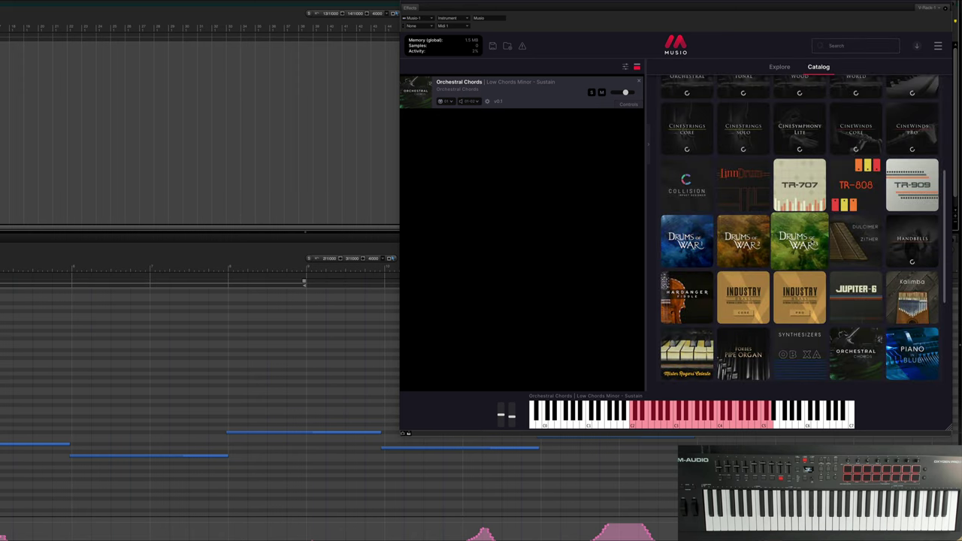
click(801, 242)
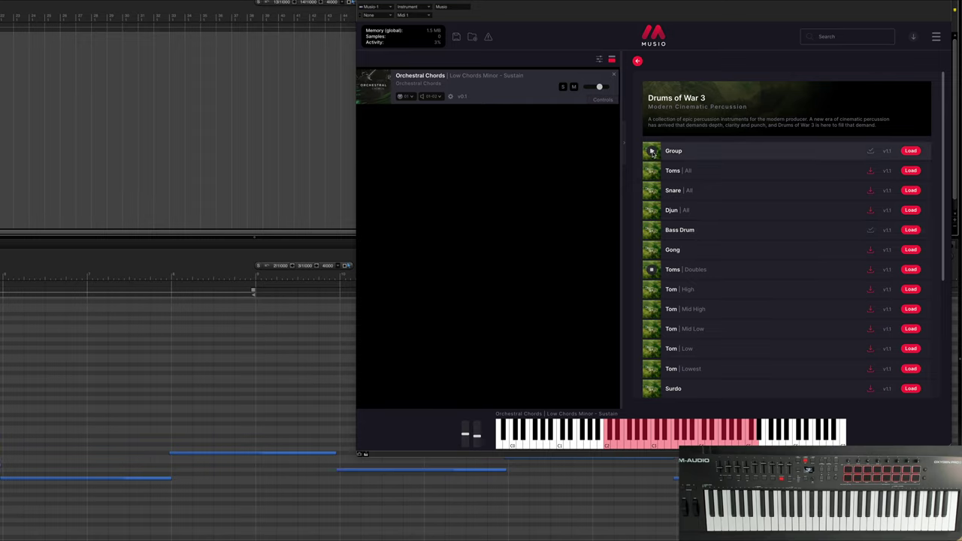
click(637, 62)
click(664, 250)
scroll(650, 293, down, 1)
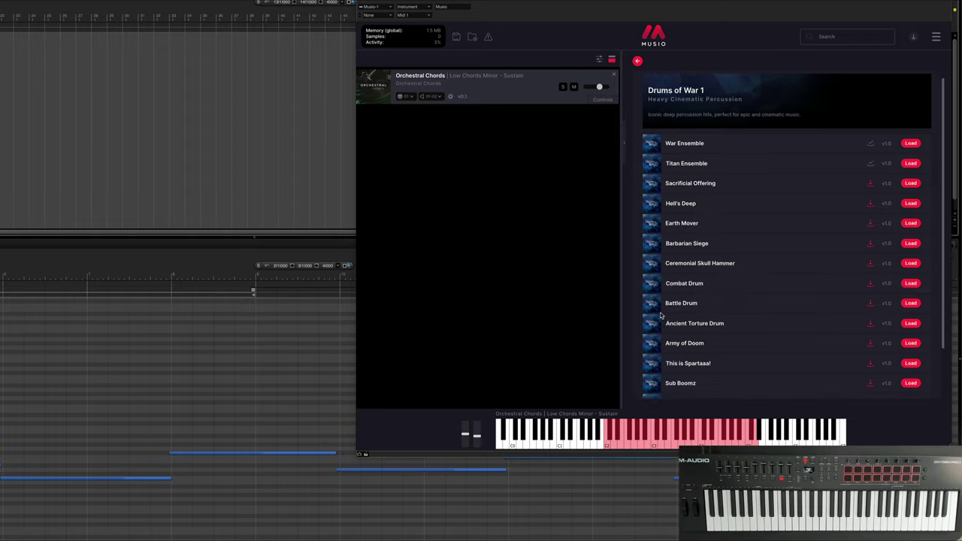
click(650, 138)
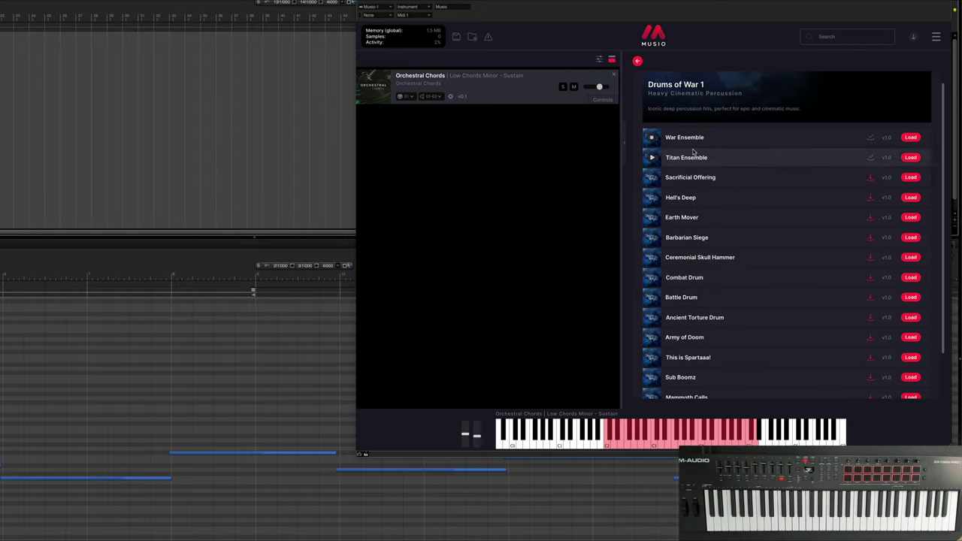
double_click(739, 138)
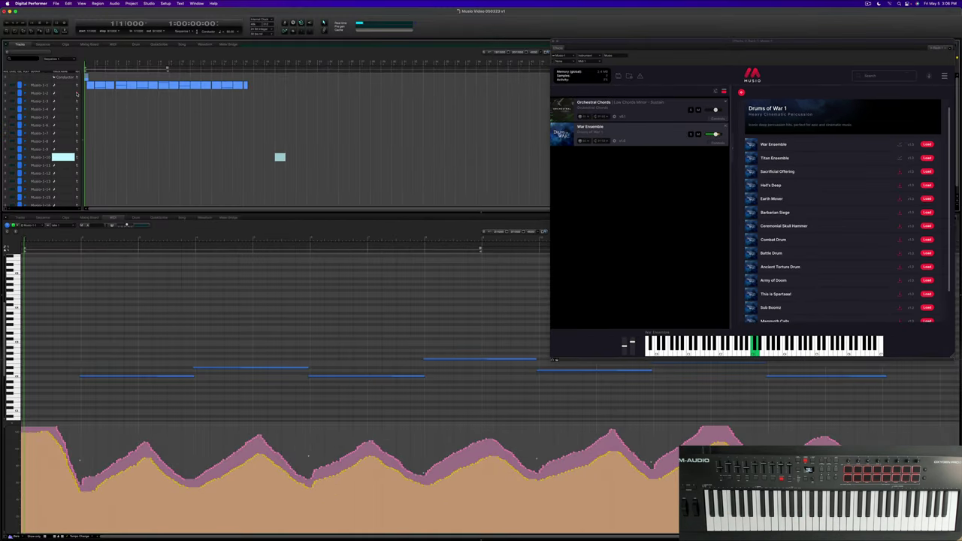
Record the War Ensemble drum part on Musio-1-2 and delete its earliest hits
key(space)
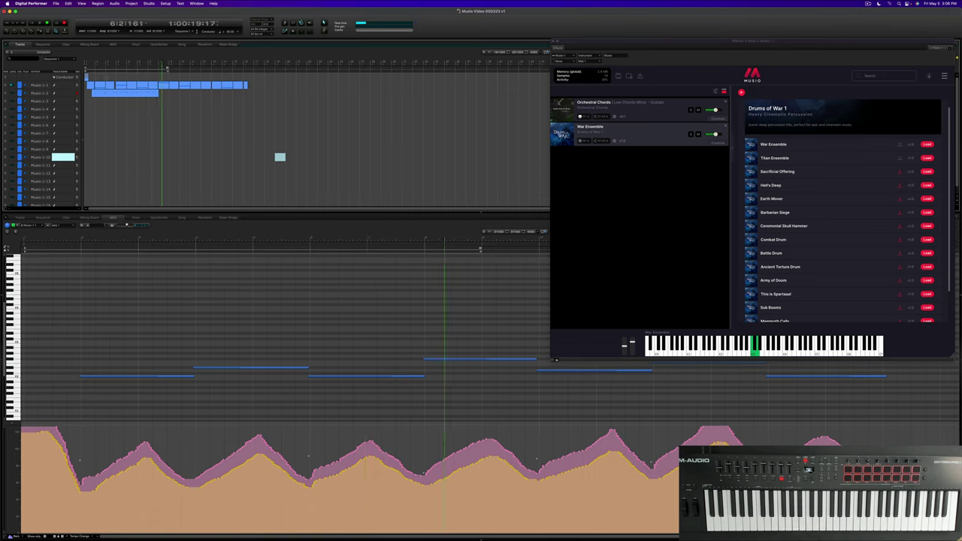
click(111, 92)
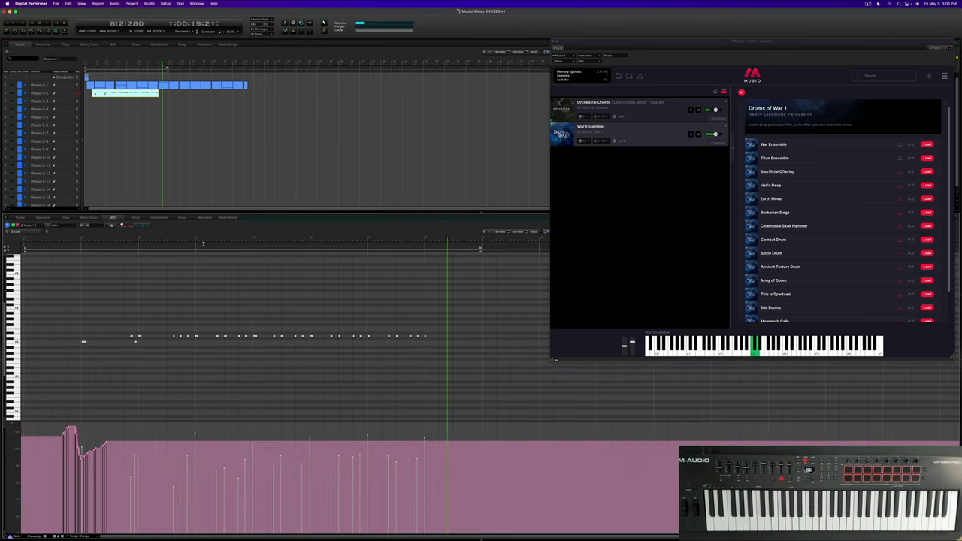
click(274, 350)
drag(67, 309, 192, 360)
key(Delete)
Nudge the remaining drum hits and their velocities about a beat earlier
drag(180, 311, 450, 347)
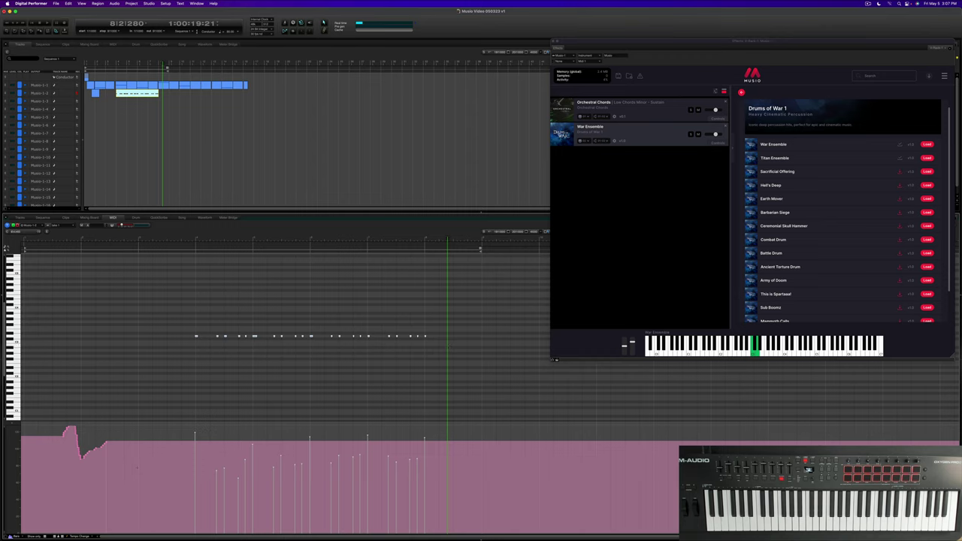
drag(138, 472, 53, 387)
key(alt+Left)
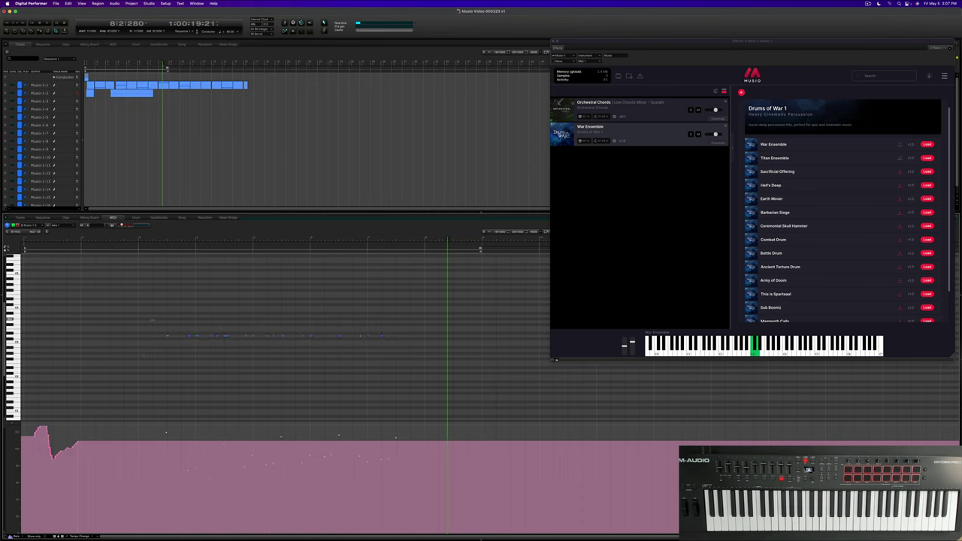
drag(151, 317, 467, 354)
key(alt+Left)
key(alt+Left)
click(149, 387)
Play back the edited drum part from near the start and select hits to quantize
click(75, 239)
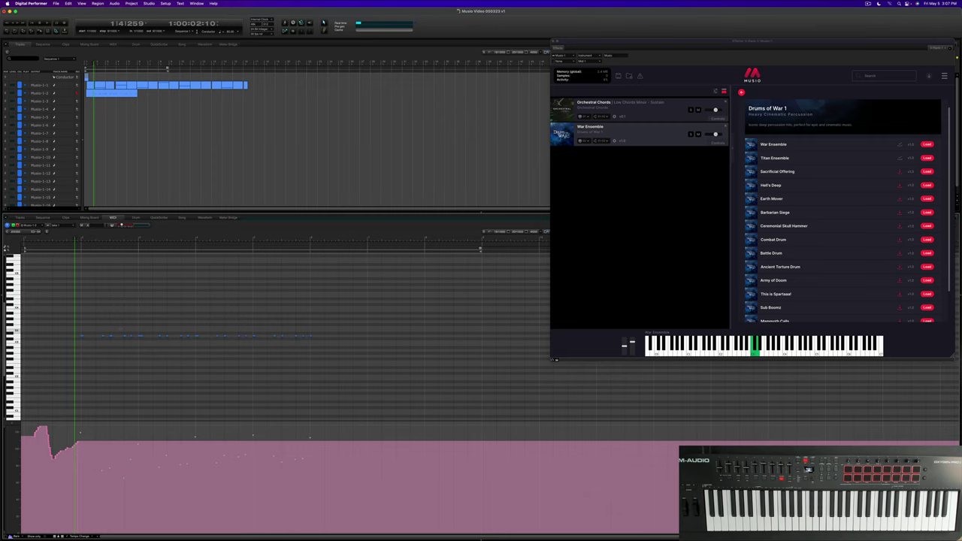
key(space)
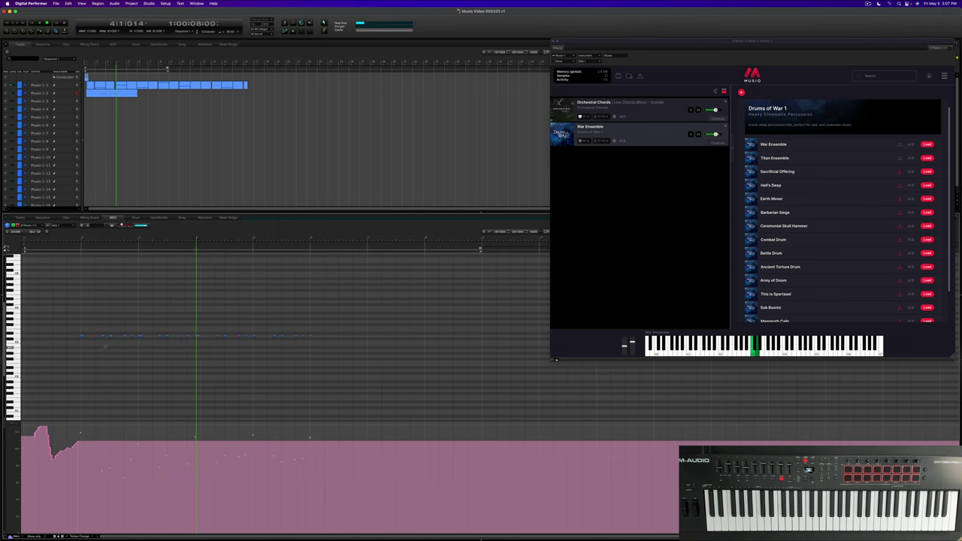
drag(67, 323, 366, 350)
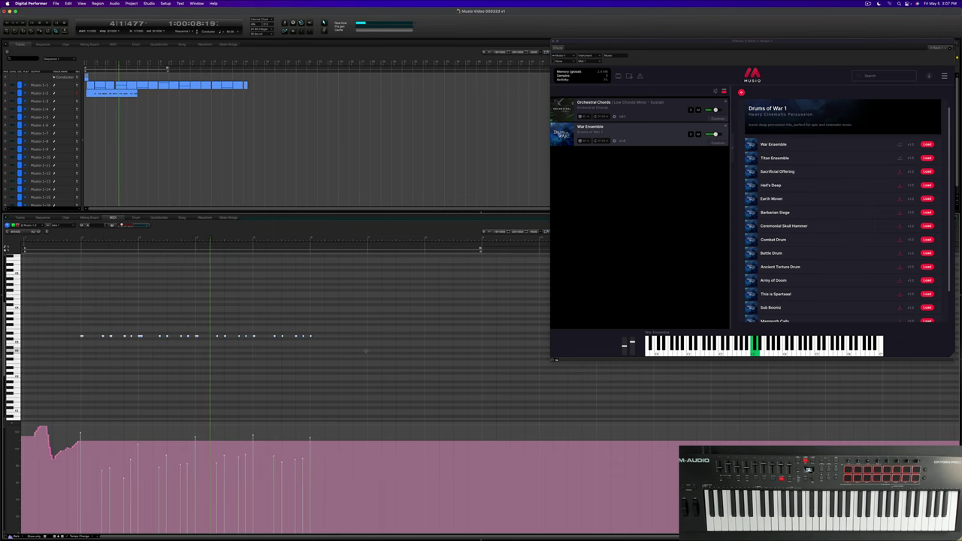
Quantize the selected drum hits to a different note value with tuplets enabled
key(alt+0)
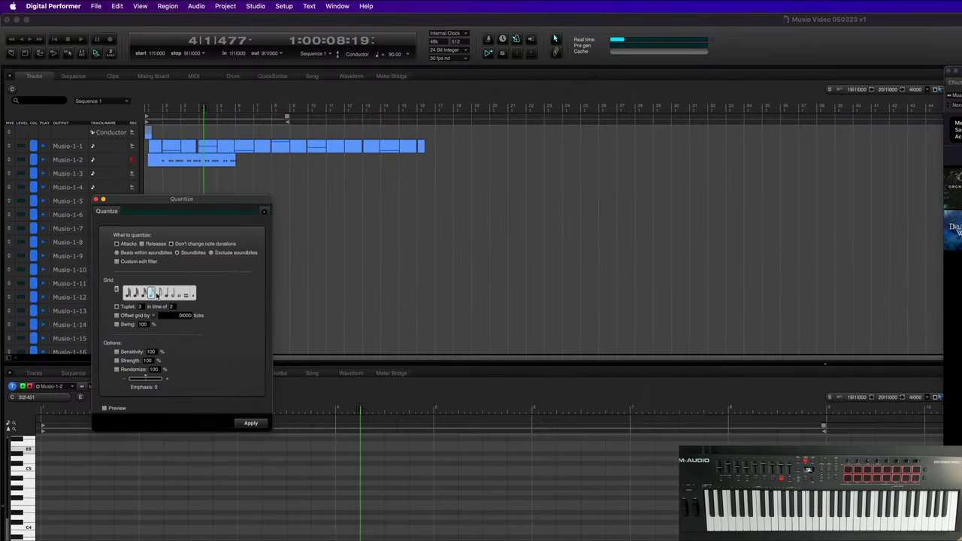
click(159, 293)
click(117, 307)
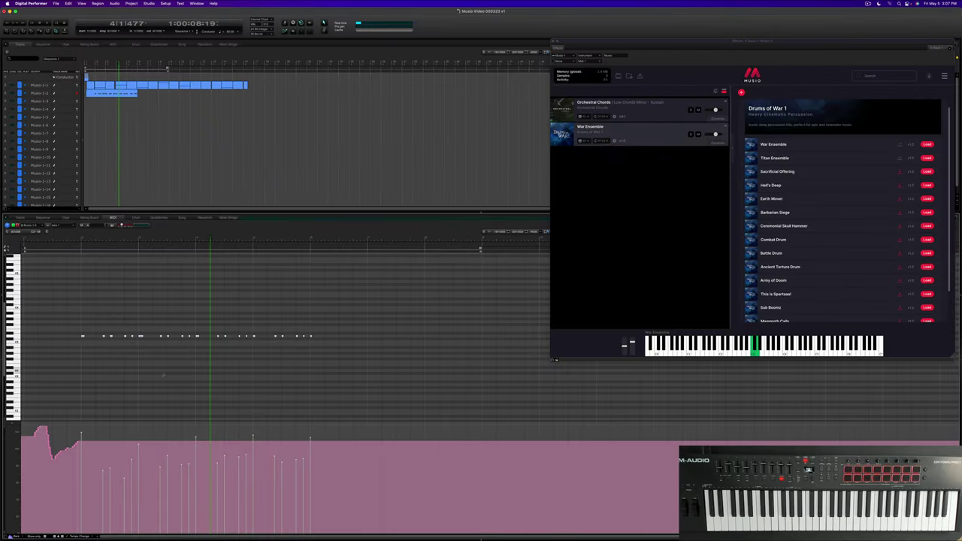
click(163, 374)
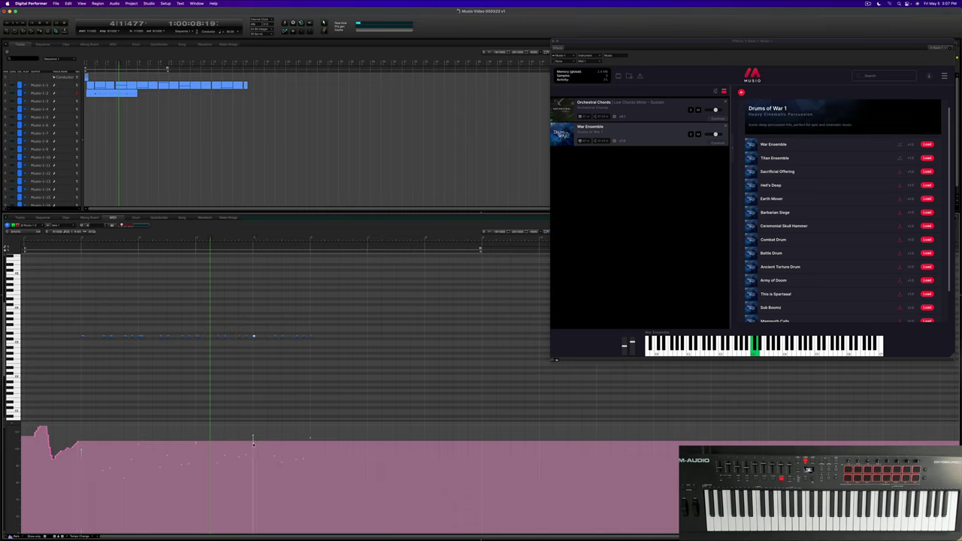
Delete a group of drum hits and replay the part from bar 2
drag(352, 351, 194, 300)
key(Delete)
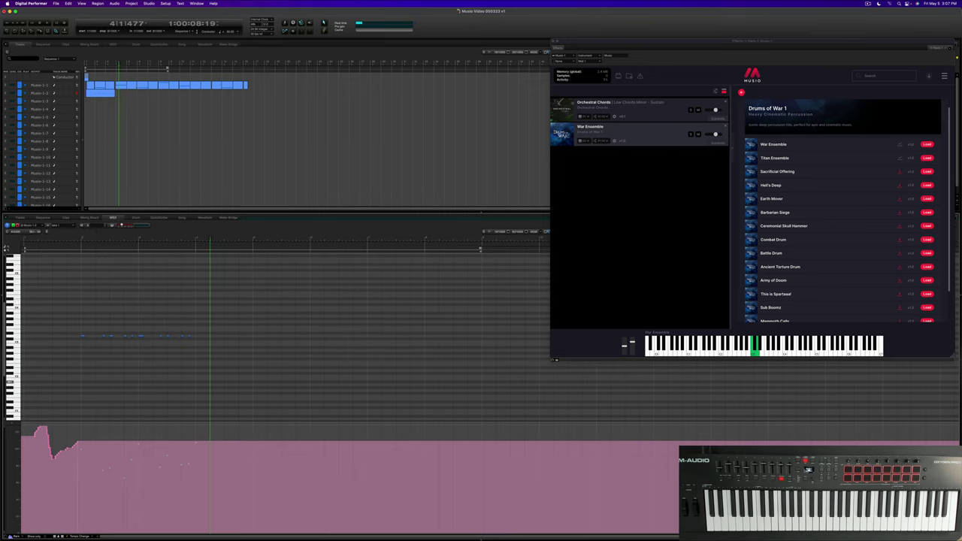
key(space)
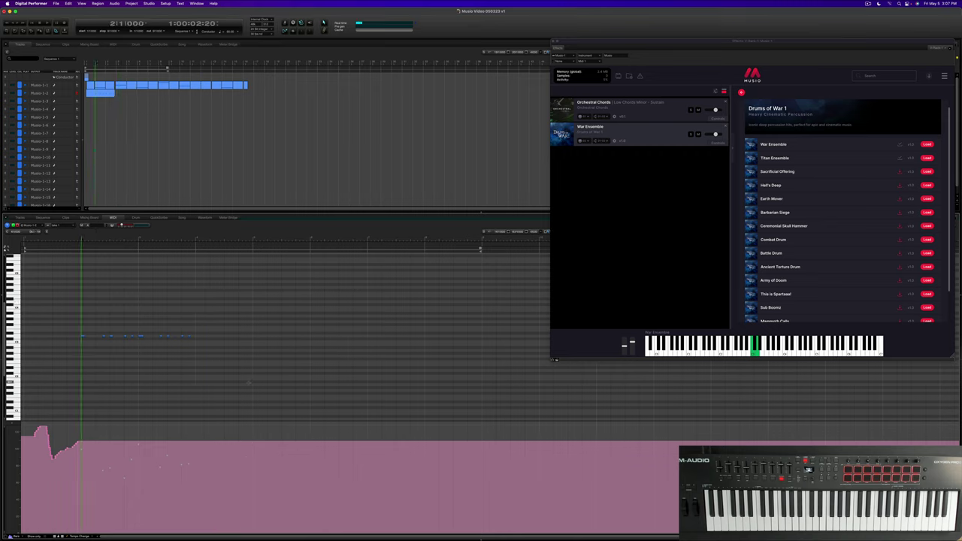
key(space)
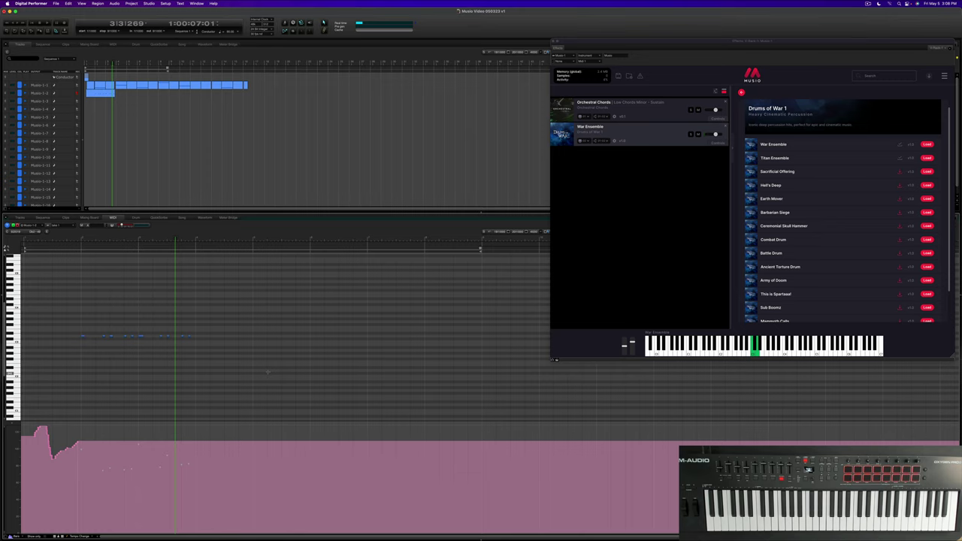
key(Return)
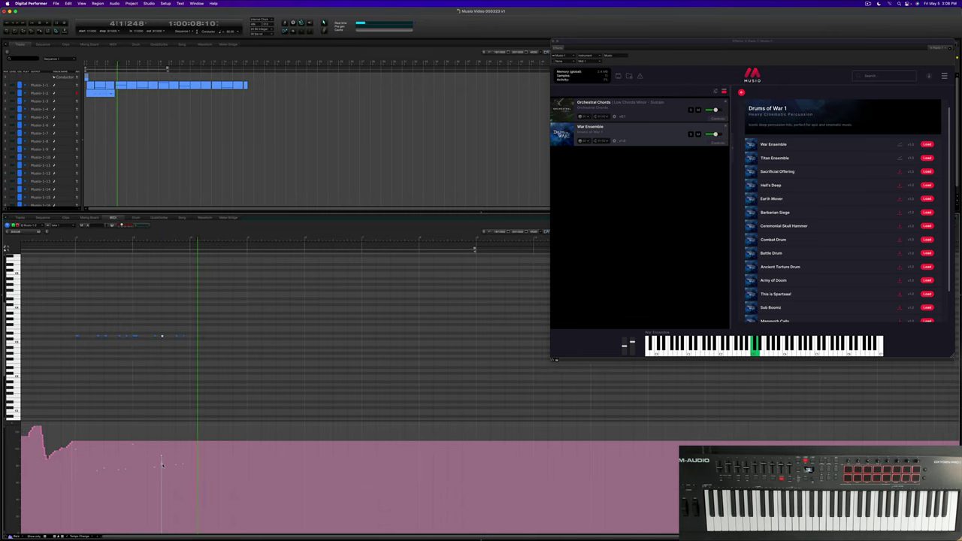
Audition the drum part from near the start and enlarge the controller lane
drag(227, 328, 305, 337)
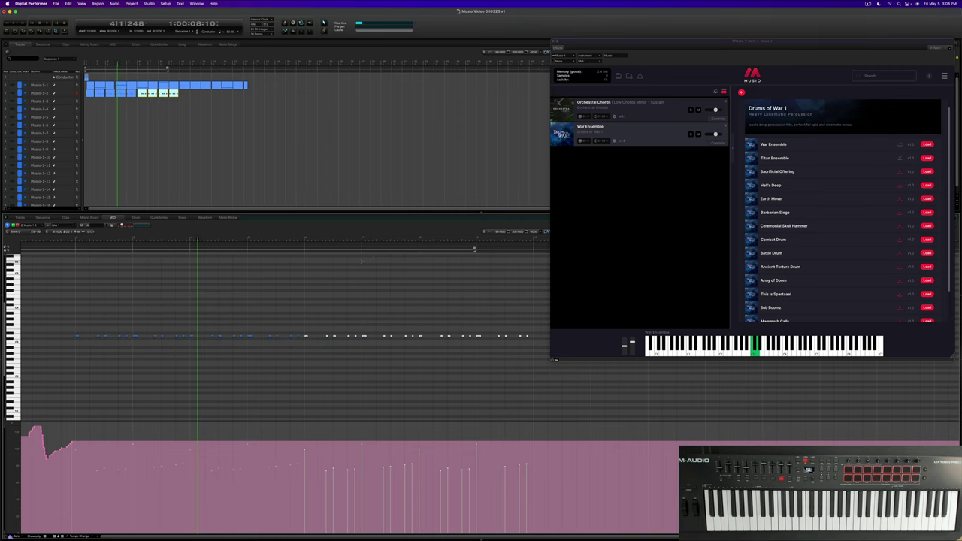
click(62, 237)
key(space)
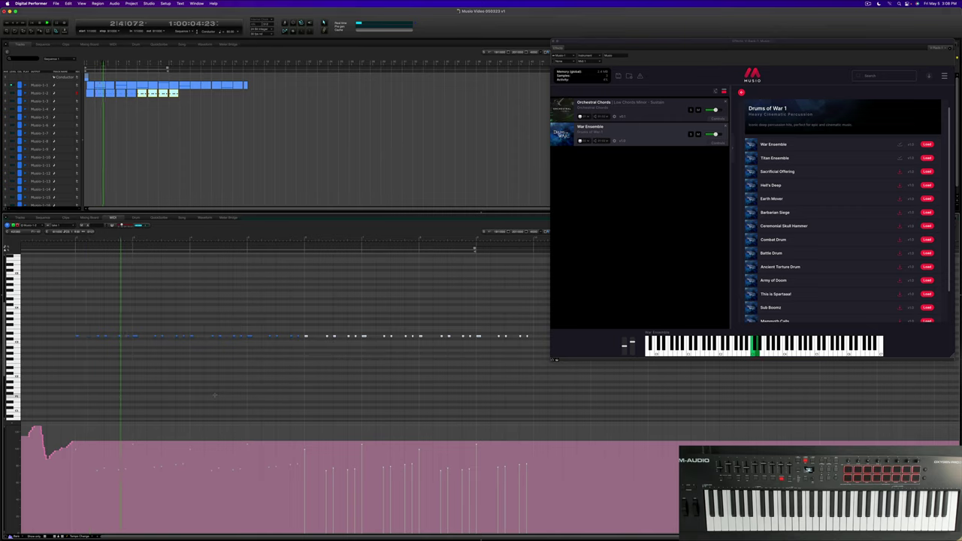
click(214, 394)
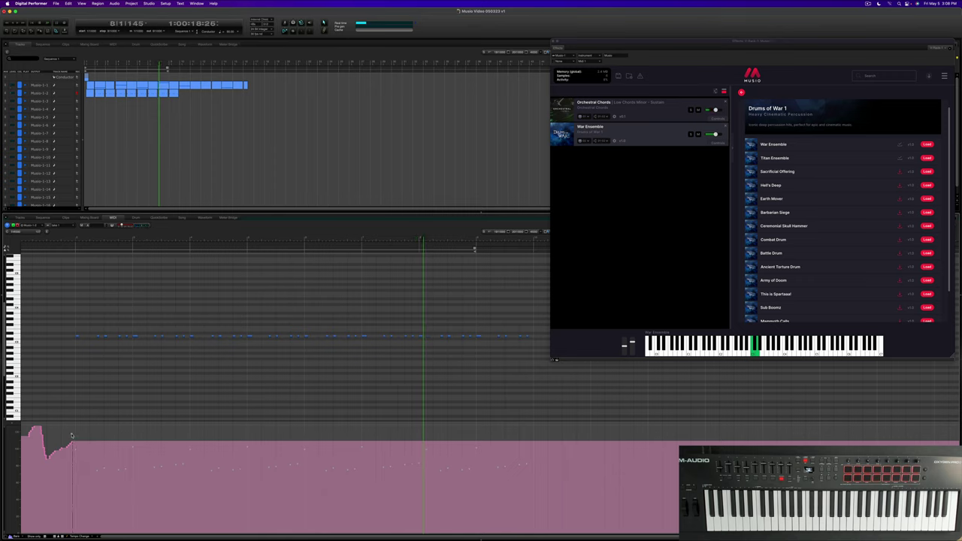
drag(72, 436, 72, 429)
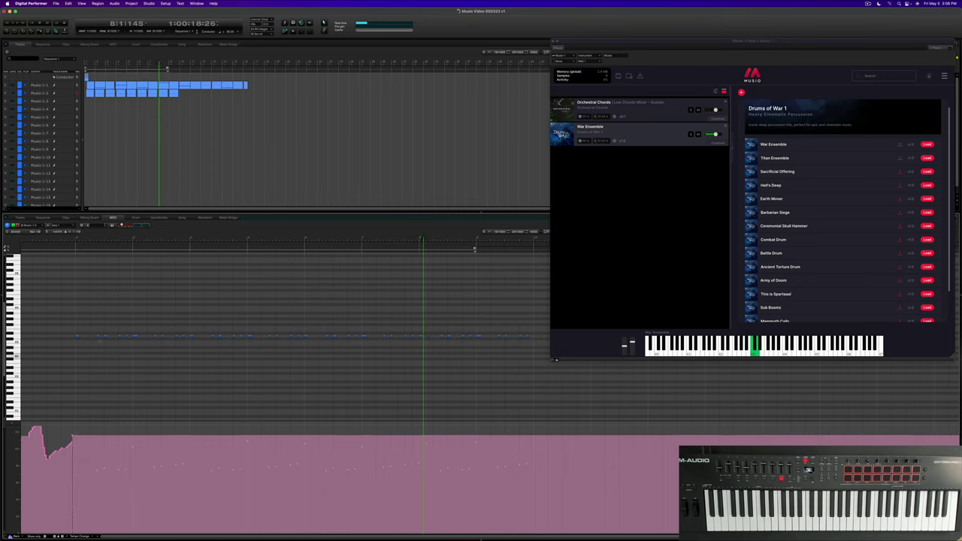
click(61, 240)
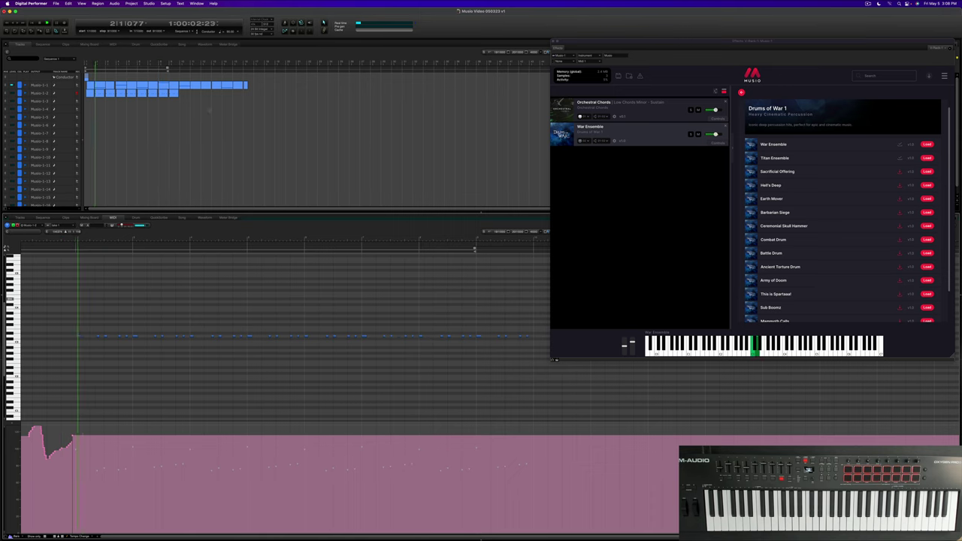
Move a Musio-1-2 passage later, discard the move, and stop playback at the start
drag(192, 93, 143, 93)
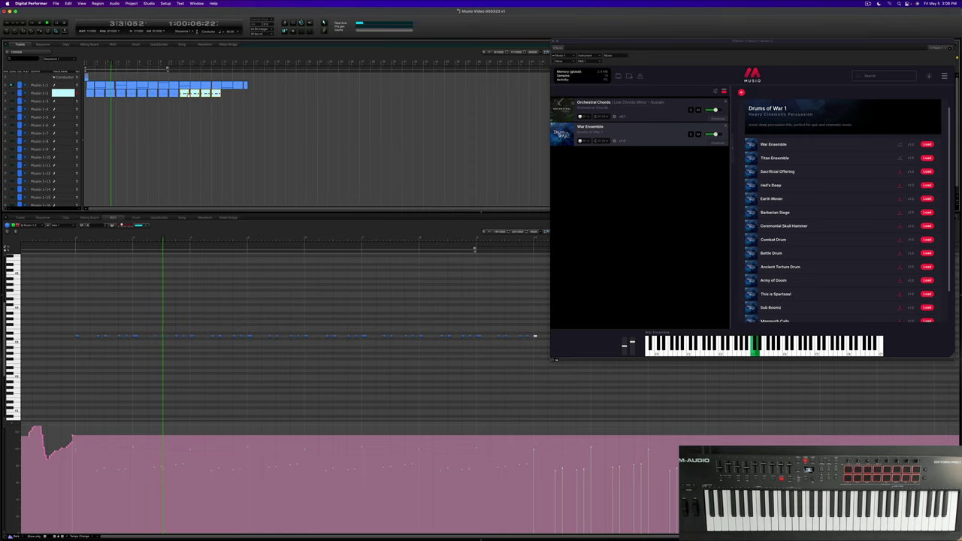
drag(143, 93, 260, 115)
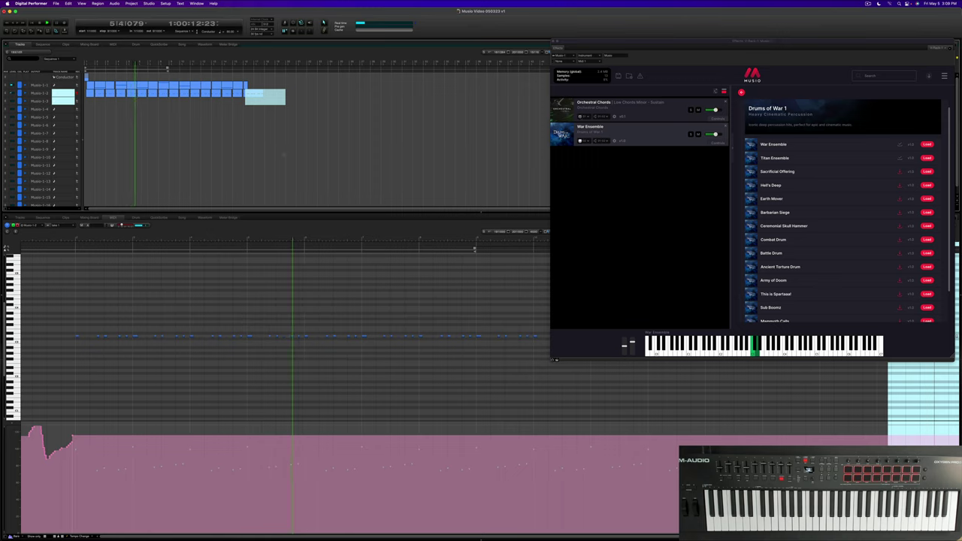
key(Delete)
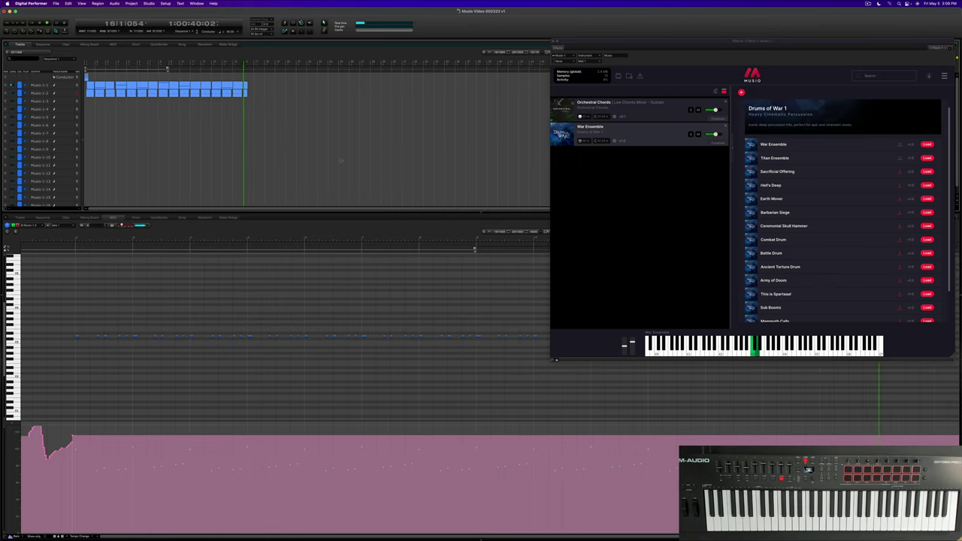
drag(201, 156, 211, 156)
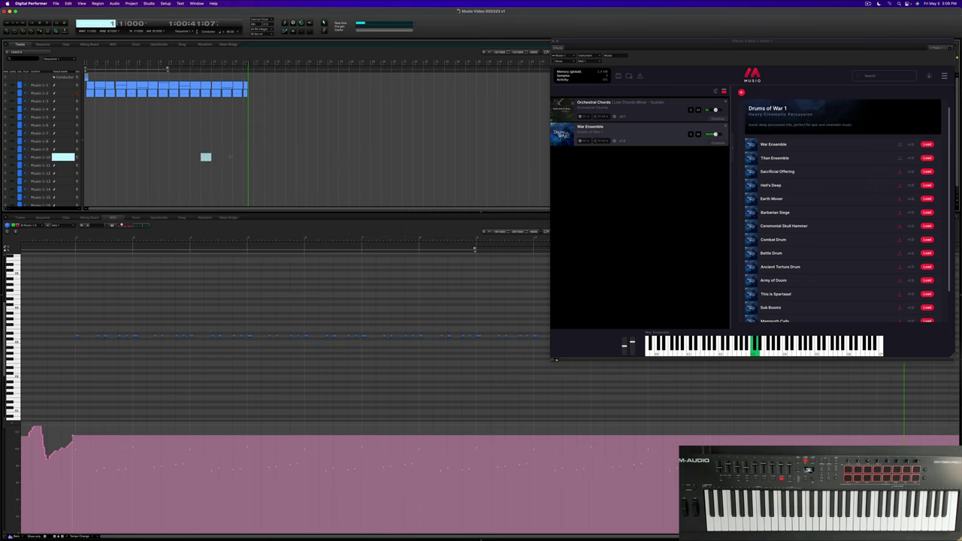
key(space)
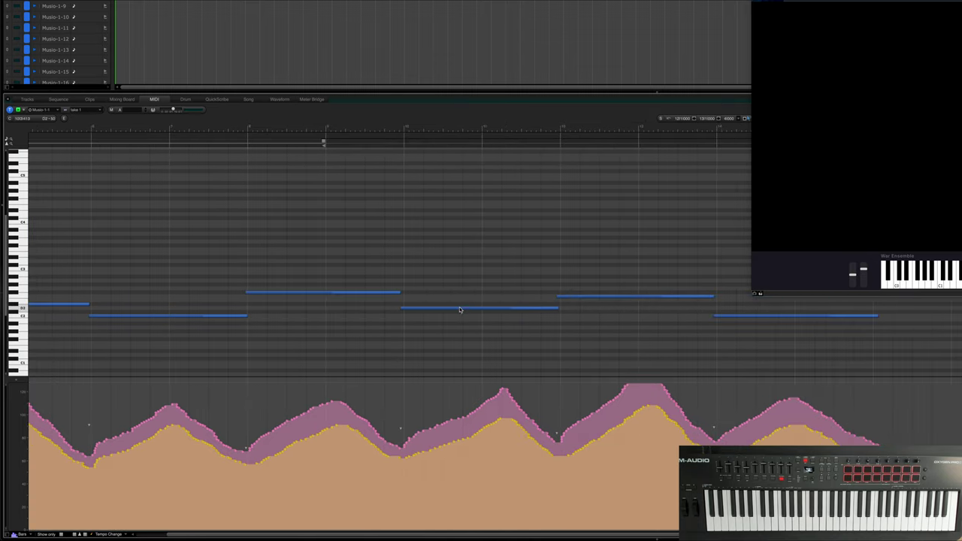
Inspect three sustained melody notes in turn, then select empty track Musio-1-8
click(410, 309)
click(590, 296)
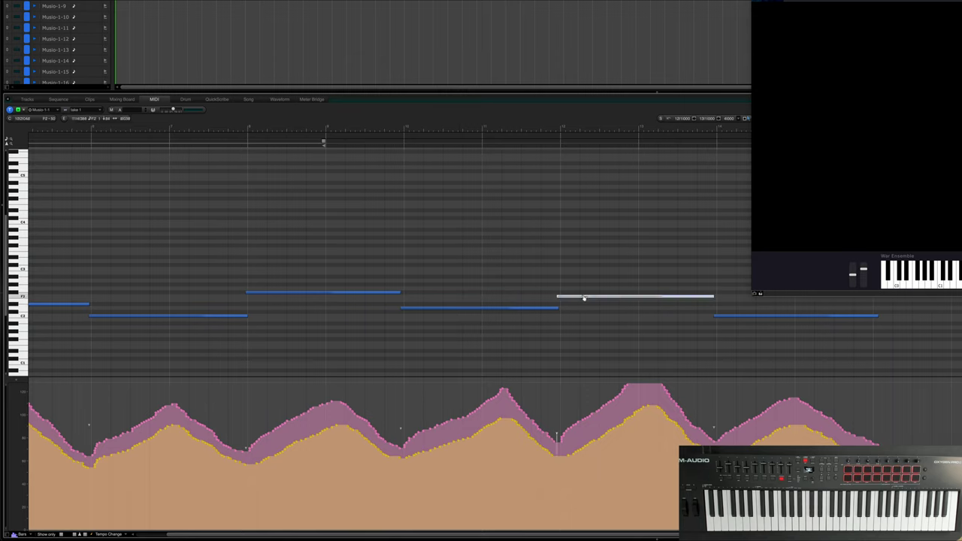
click(723, 316)
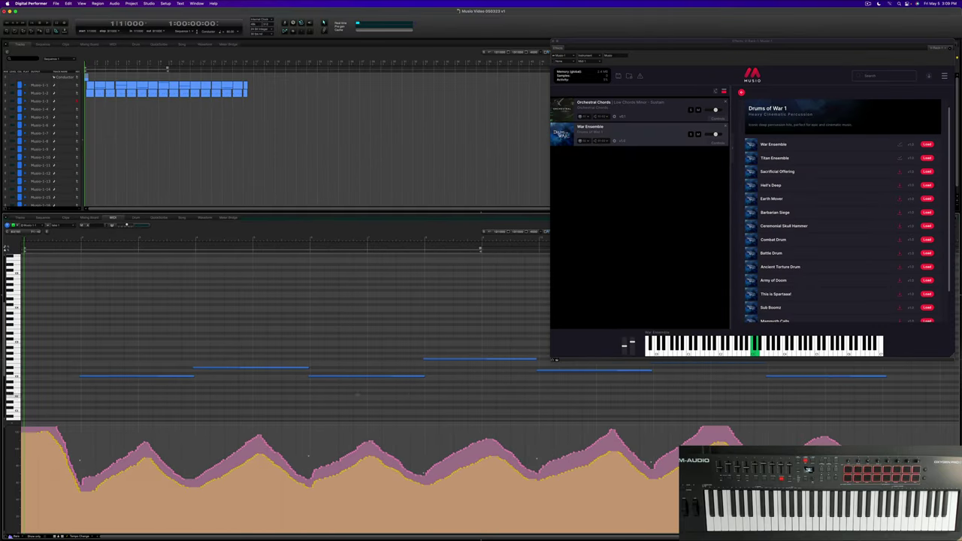
click(153, 141)
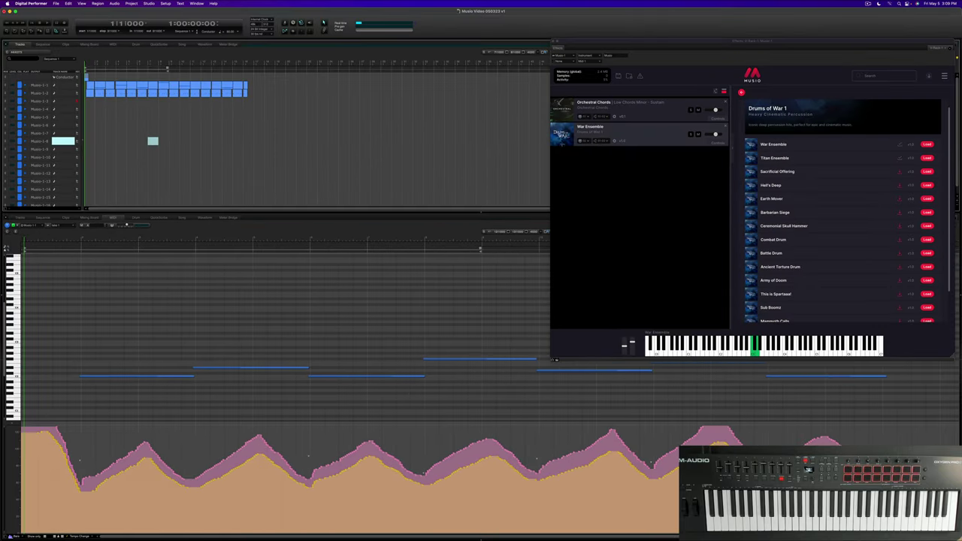
Load 12 Horn Ensemble | Legato from CineBrass - Pro as the third rack instrument
click(878, 75)
click(742, 93)
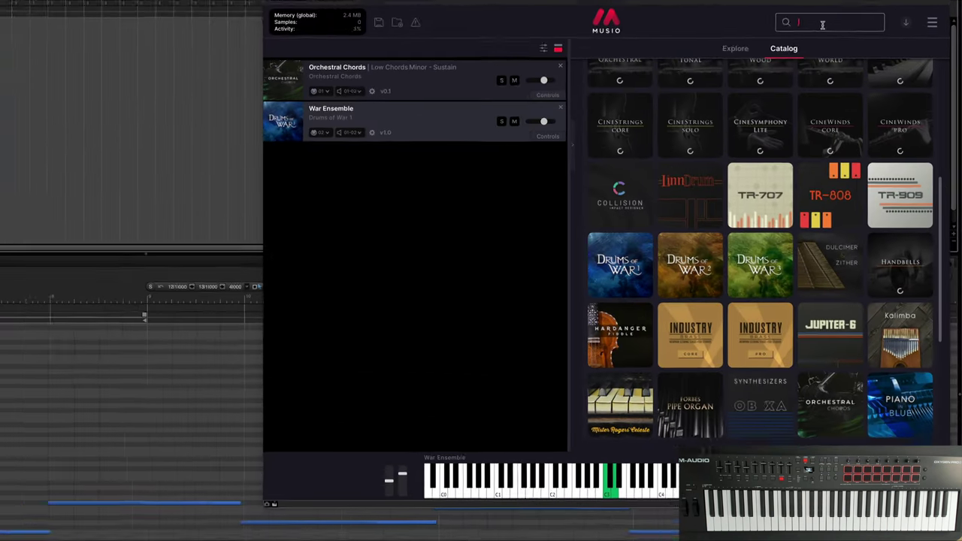
scroll(714, 236, up, 5)
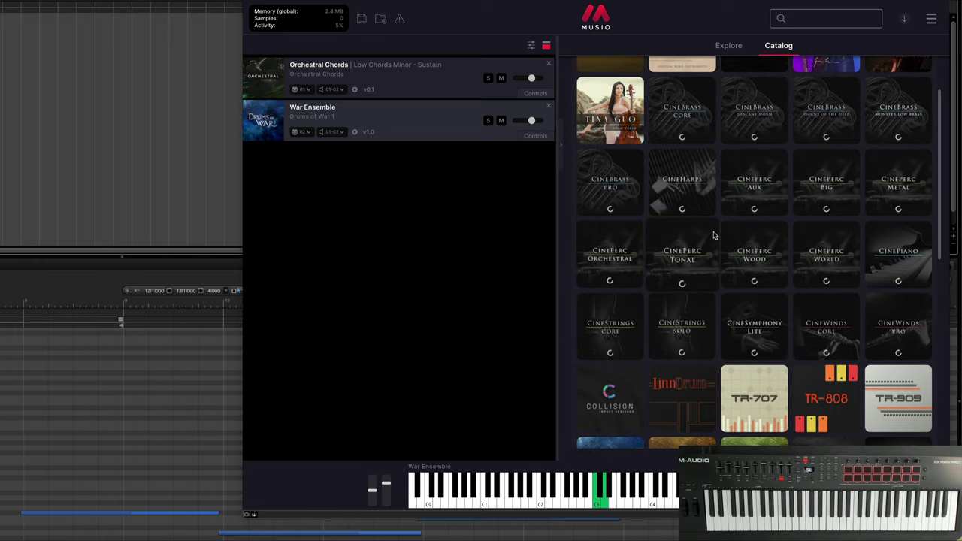
scroll(713, 235, up, 2)
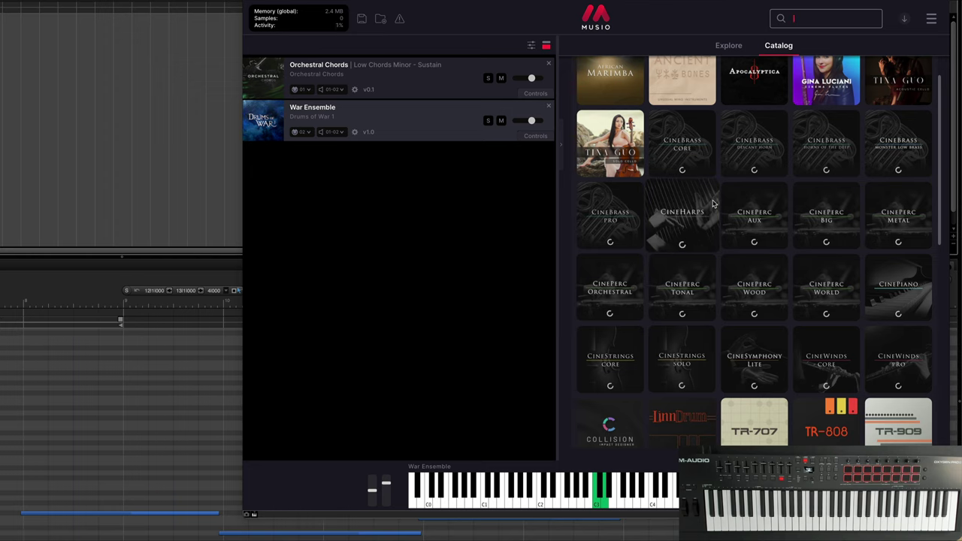
click(612, 228)
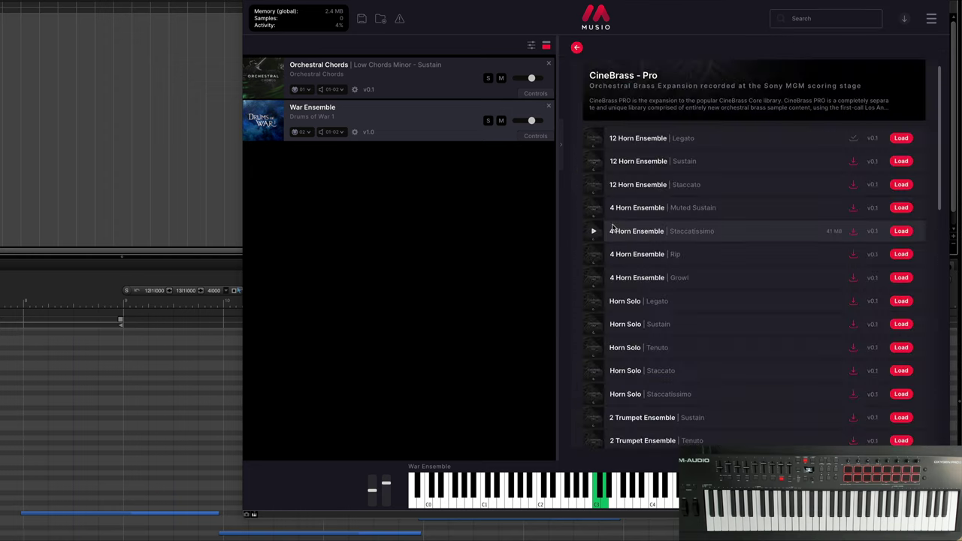
click(902, 139)
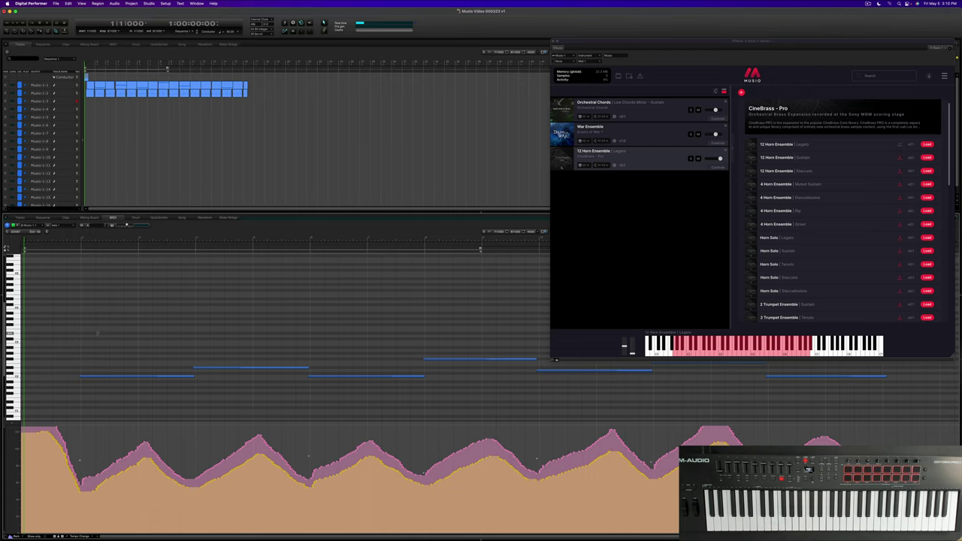
Play the cue and show the Musio-1-3 rising melody in the MIDI editor
key(space)
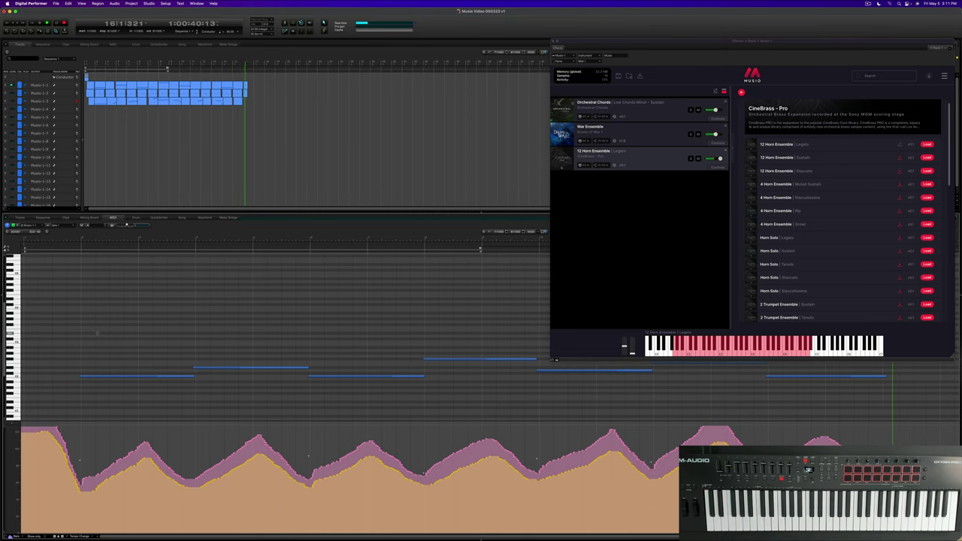
click(111, 100)
click(472, 325)
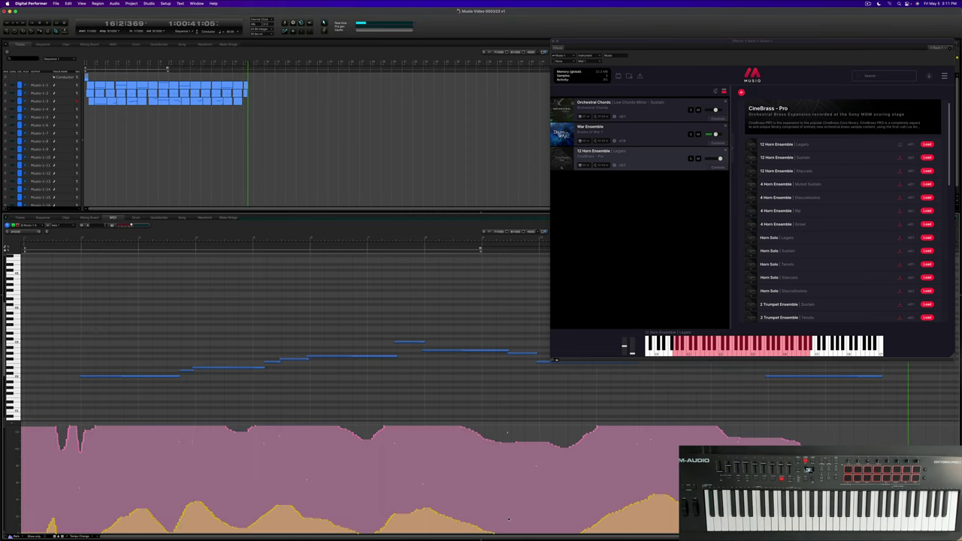
mouse_move(452, 535)
mouse_down()
mouse_move(491, 537)
mouse_move(450, 538)
mouse_up()
Select tracks Musio-1-9 then Musio-1-6 and return Musio to its full catalog
drag(106, 149, 116, 149)
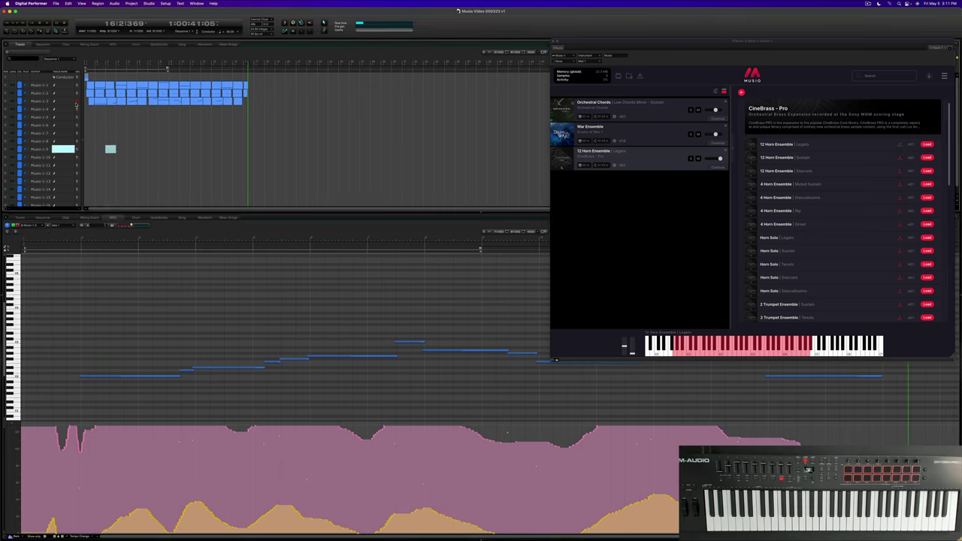
click(126, 125)
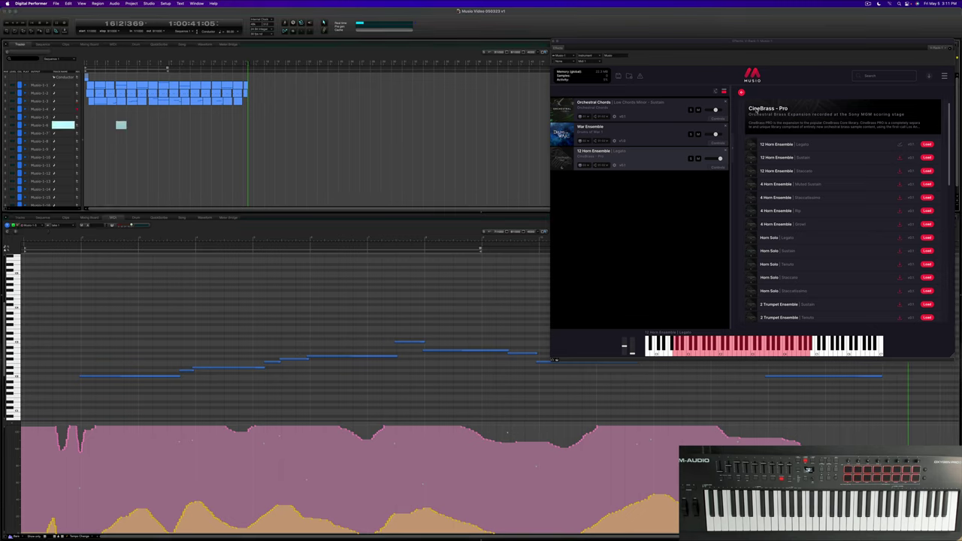
click(741, 92)
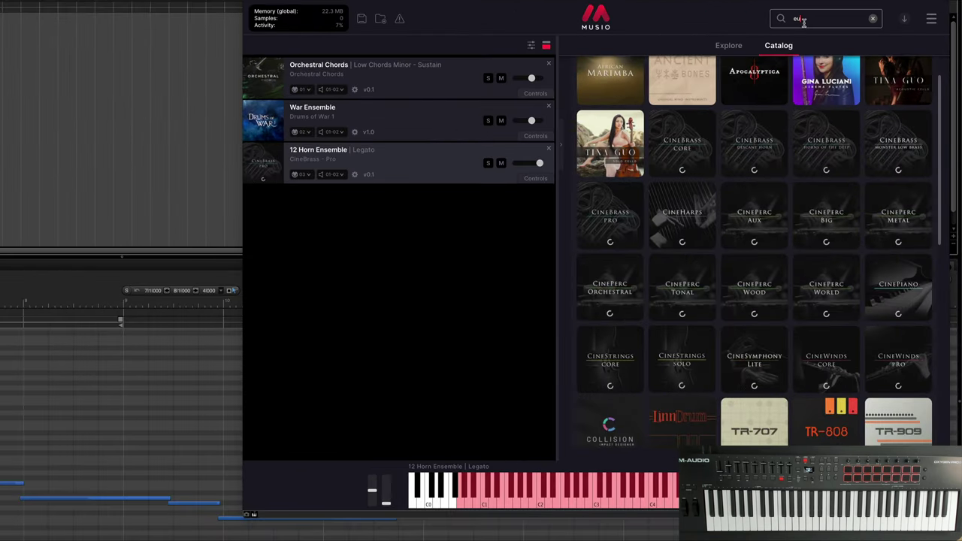
Search Musio for 'eu' and load Industry Brass - Pro's 3 Euphonium | Legato
click(803, 23)
text(eu)
key(Return)
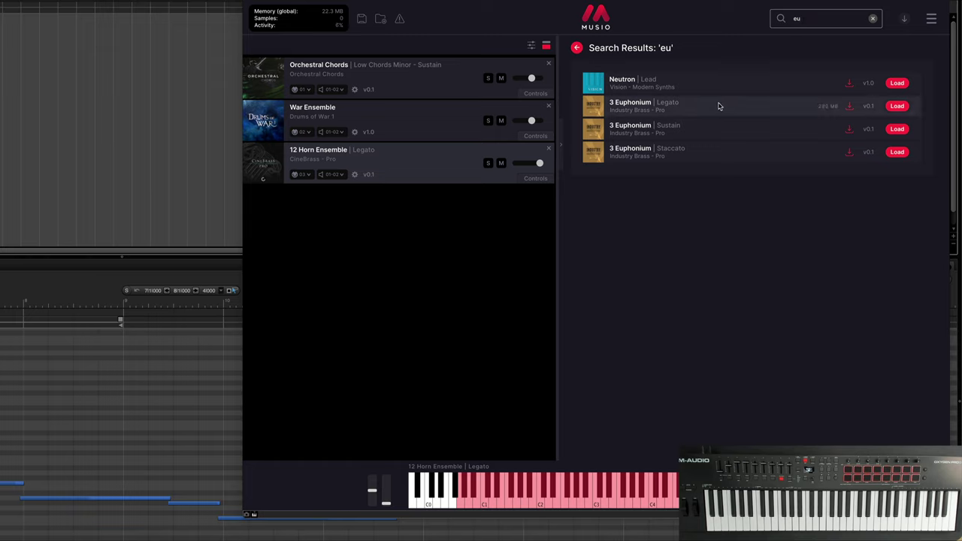
click(897, 105)
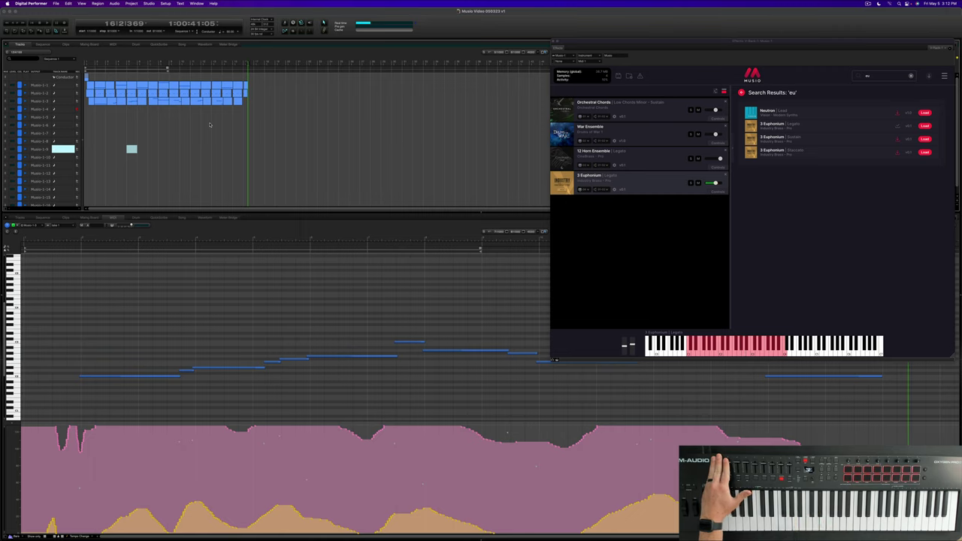
Move the MIDI region onto track Musio-1-4, play the cue, then select a measure on Musio-1-9
drag(206, 136, 164, 133)
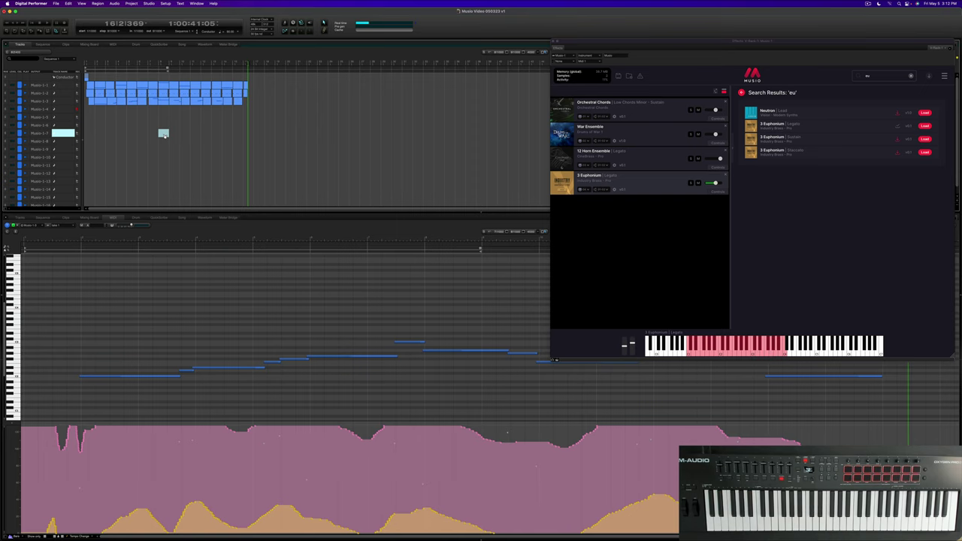
drag(163, 133, 163, 109)
key(space)
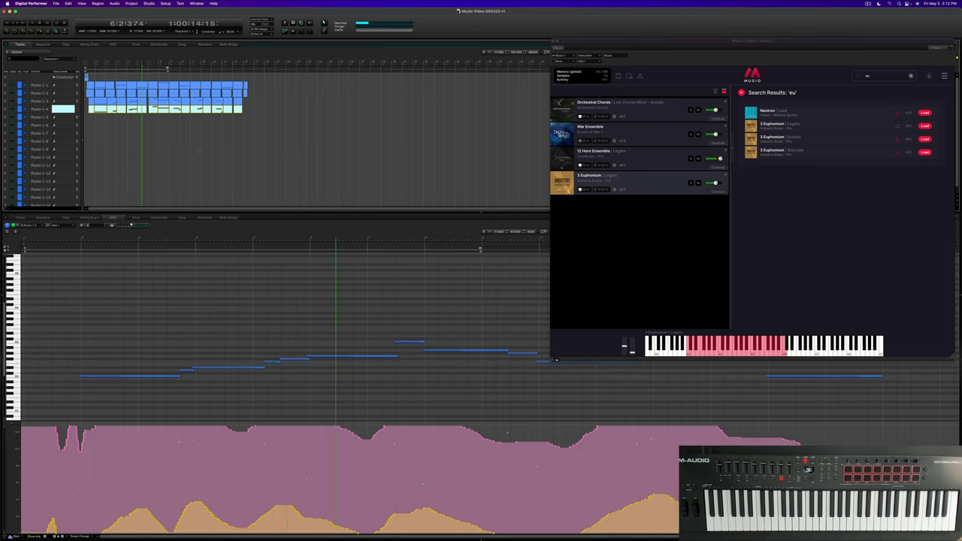
click(132, 149)
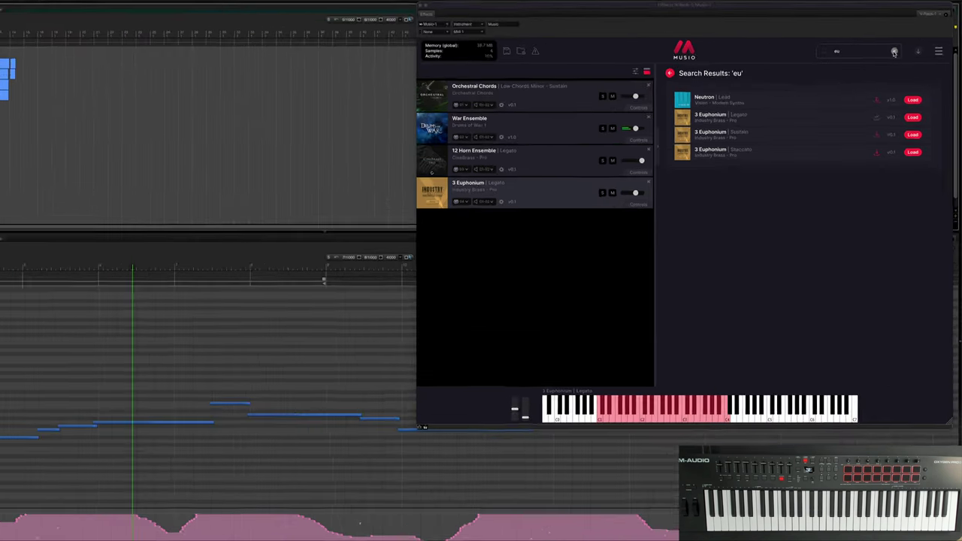
Load CineStrings - Core's Violins I and Violins II Legato Vibrato into the Musio rack
key(BackSpace)
key(BackSpace)
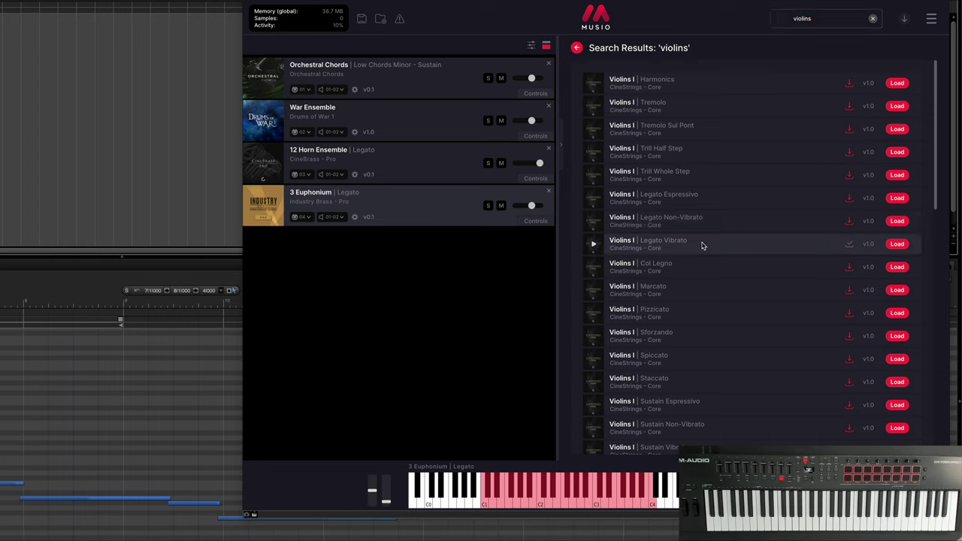
click(896, 244)
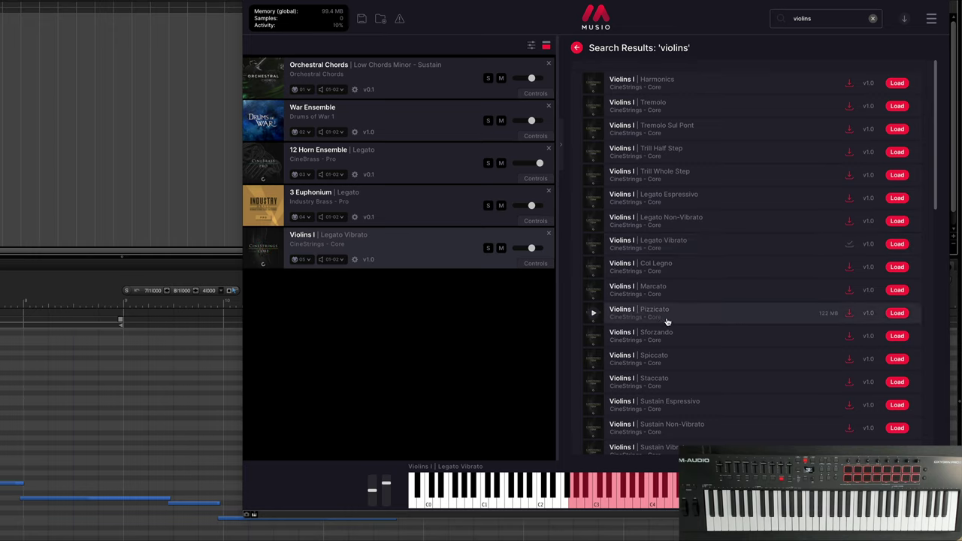
scroll(702, 387, down, 5)
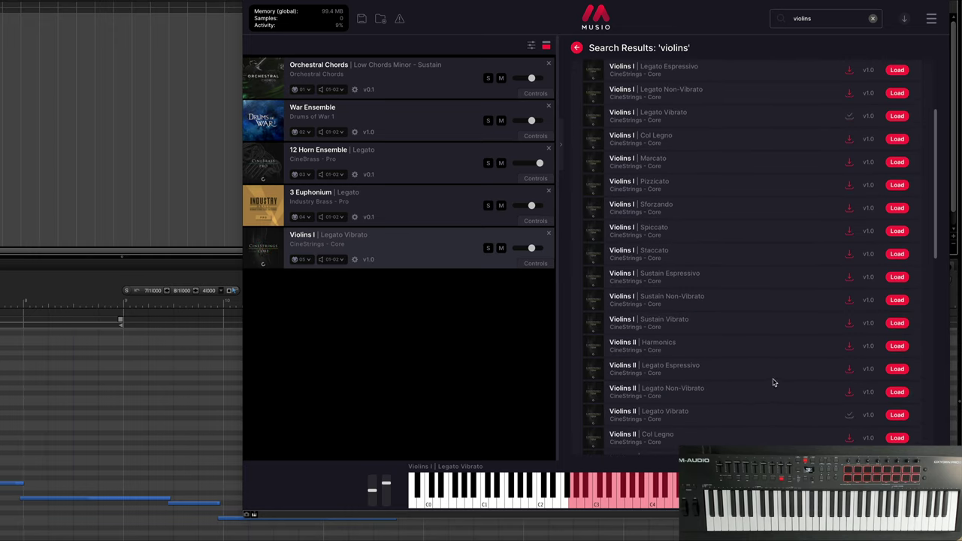
click(898, 416)
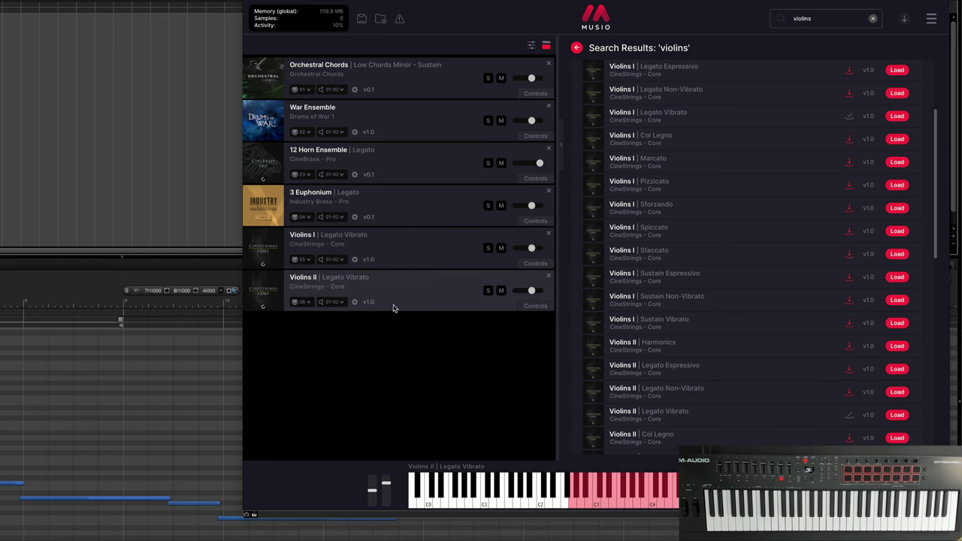
Assign Violins II to MIDI channel 05 and expand the Controls on both violin slots
click(299, 302)
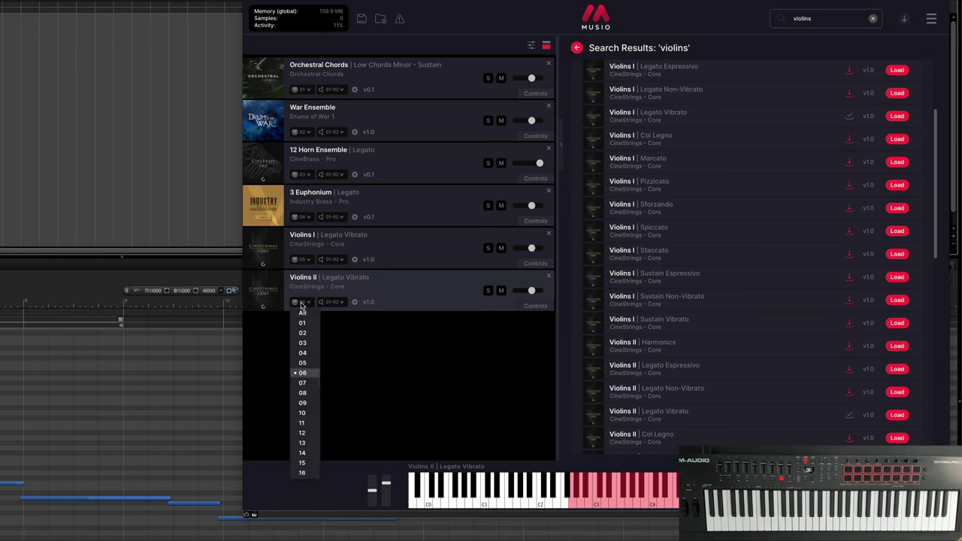
click(305, 364)
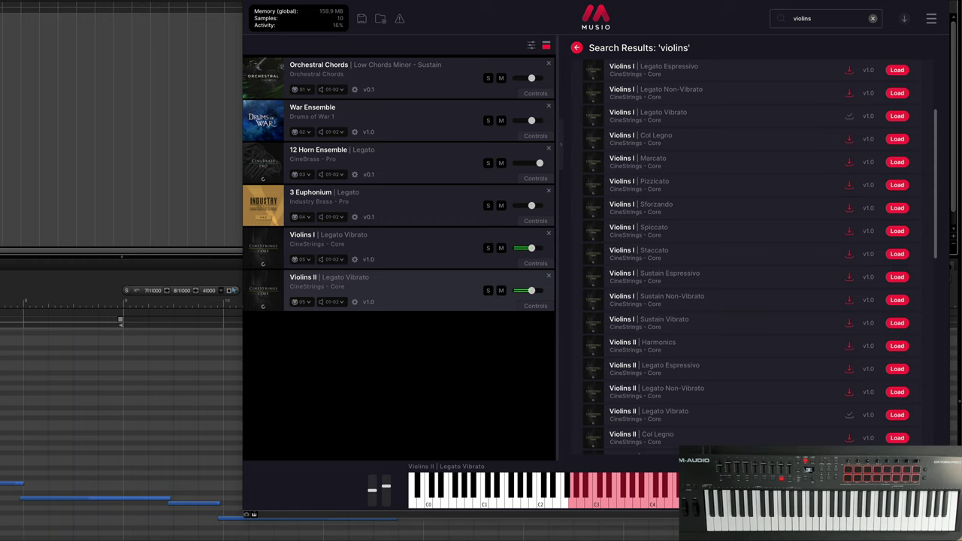
click(531, 263)
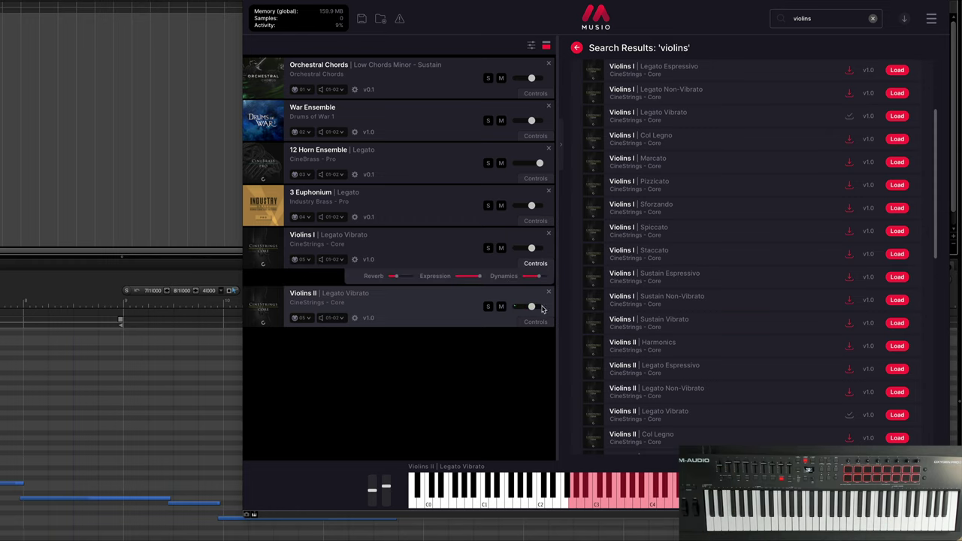
click(533, 322)
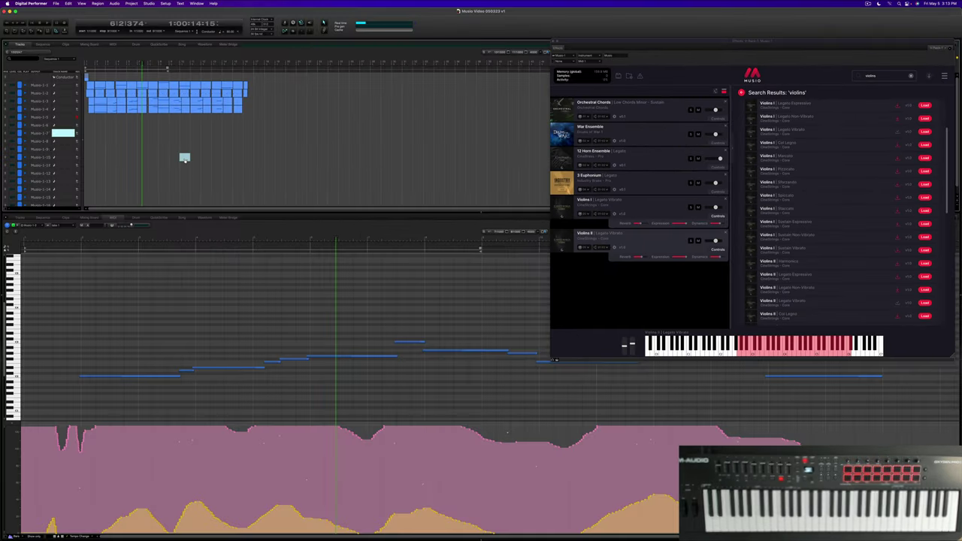
click(184, 157)
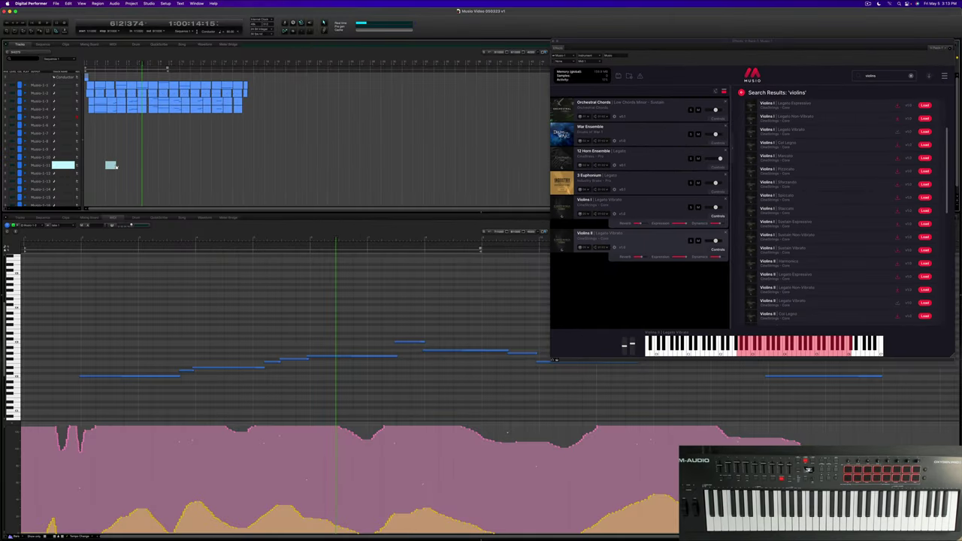
key(space)
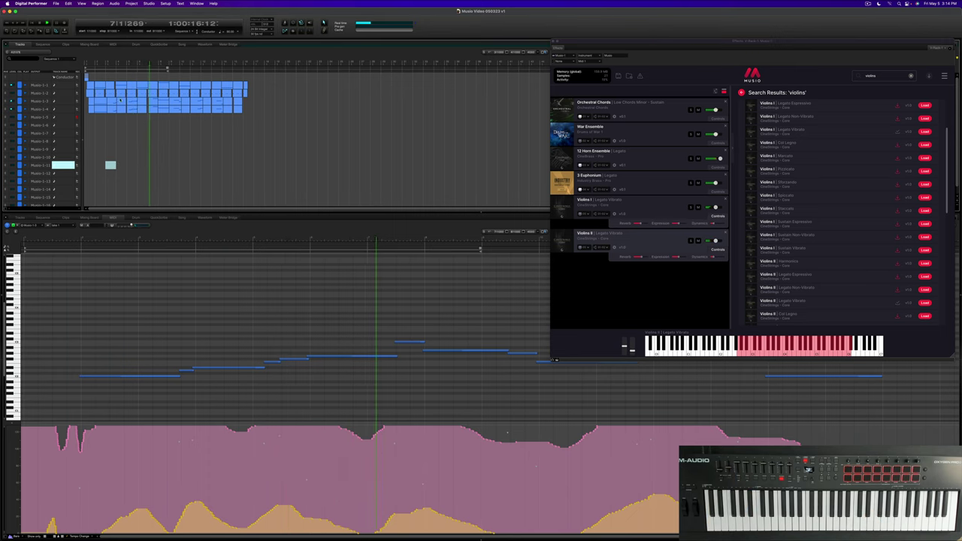
click(153, 157)
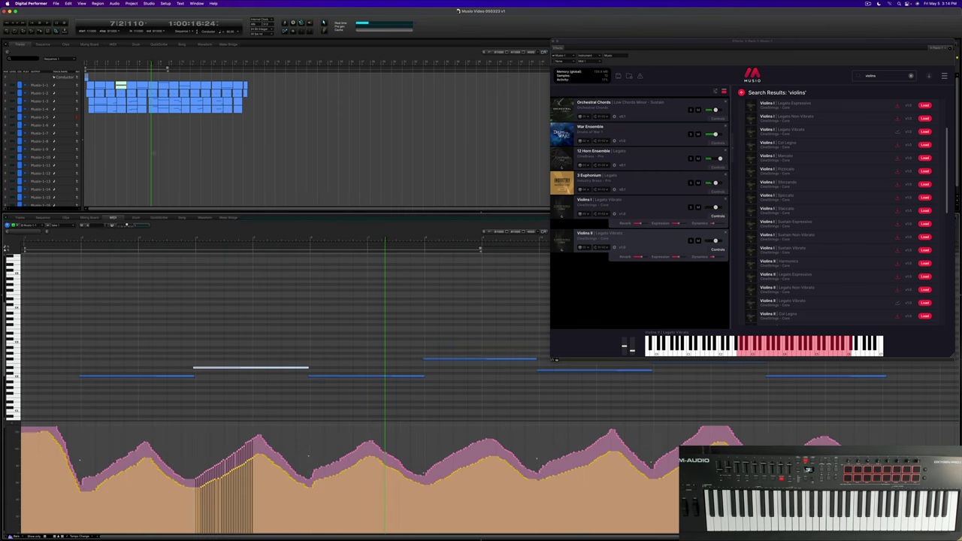
key(space)
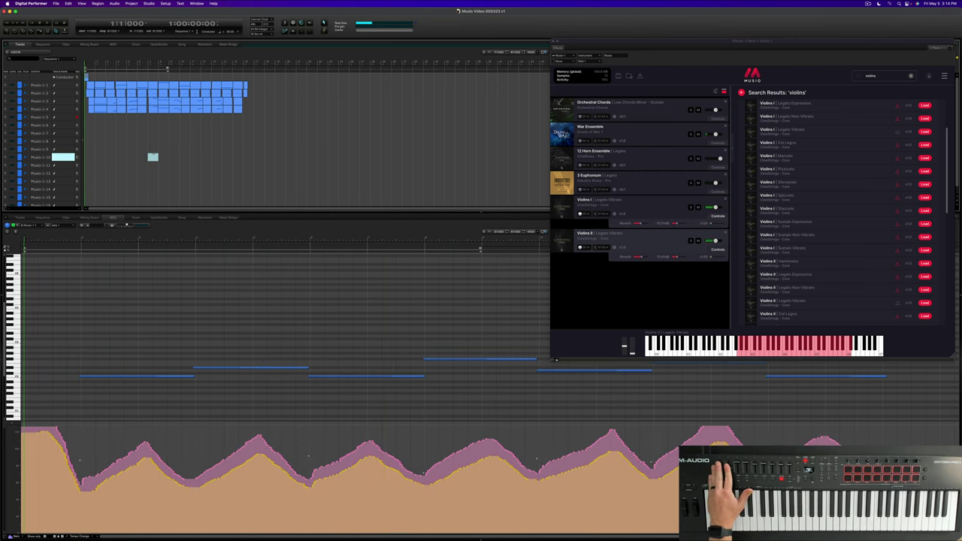
key(space)
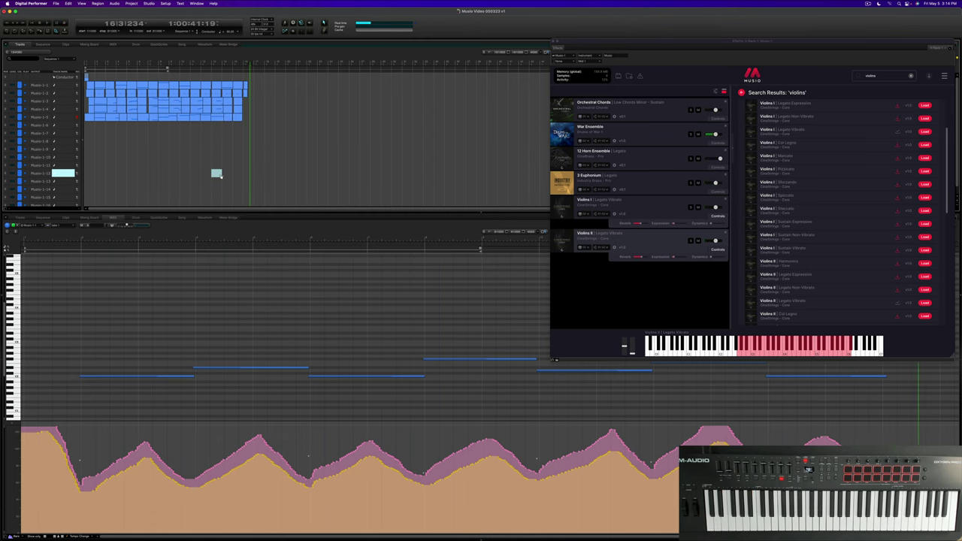
key(super+a)
click(312, 159)
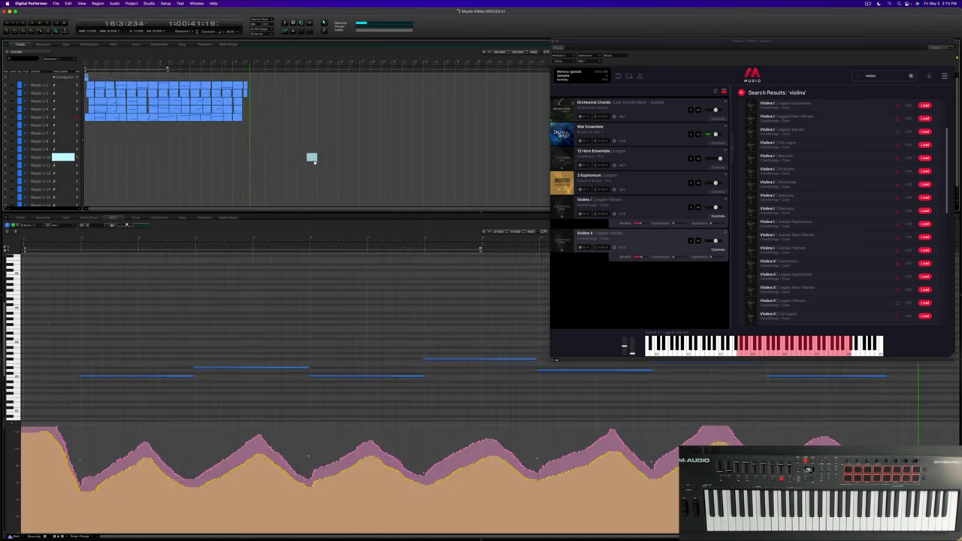
click(301, 165)
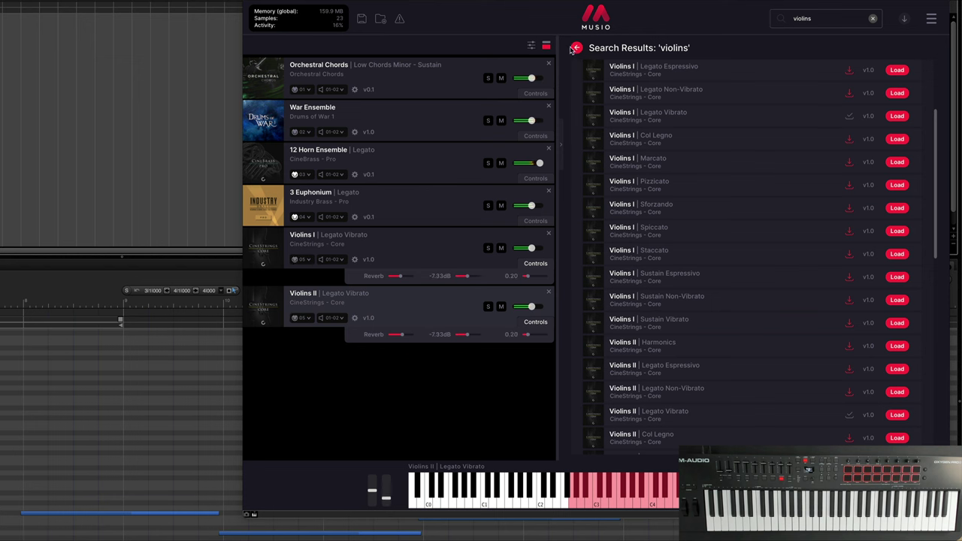
Browse the Catalog, glance at Tina Guo Solo Cello, and open the Tina Guo Acoustic Cello page
click(575, 47)
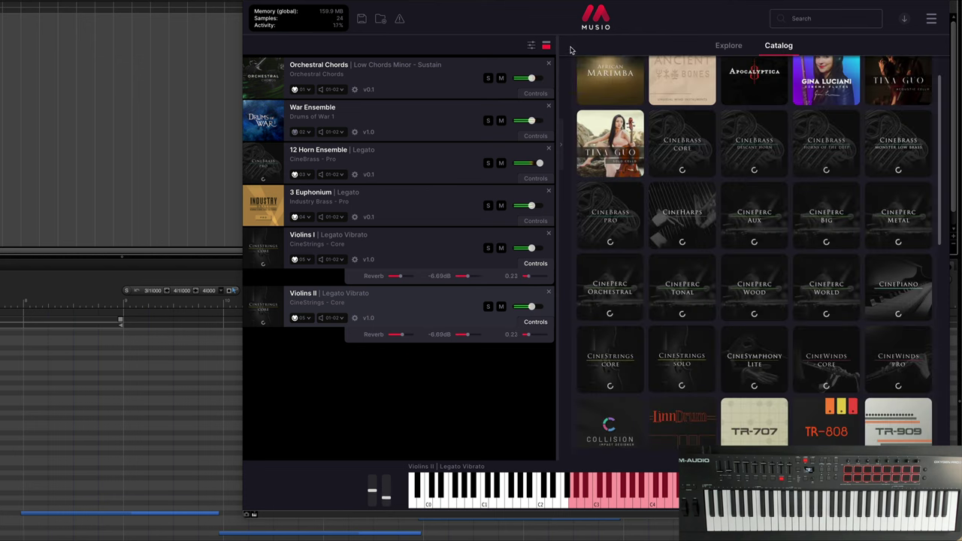
scroll(744, 302, down, 3)
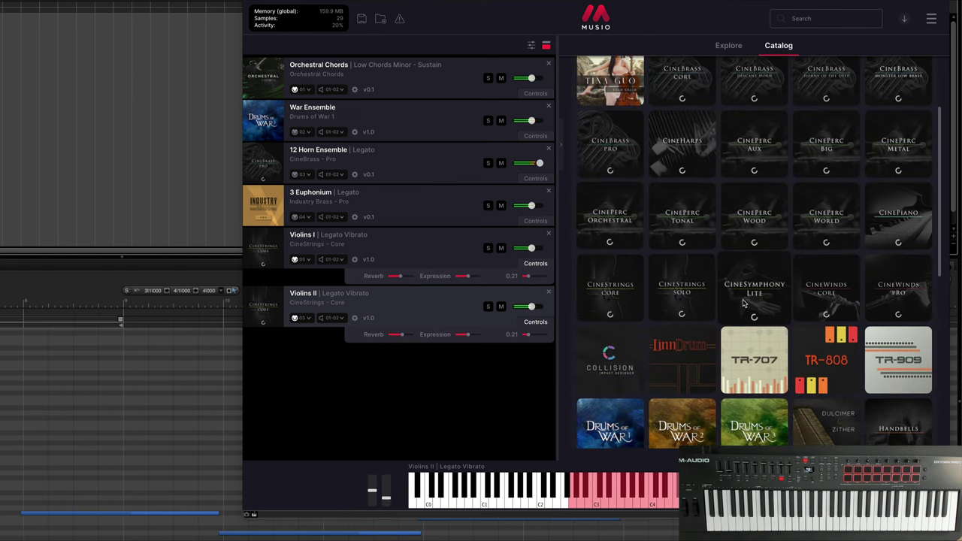
scroll(651, 295, up, 3)
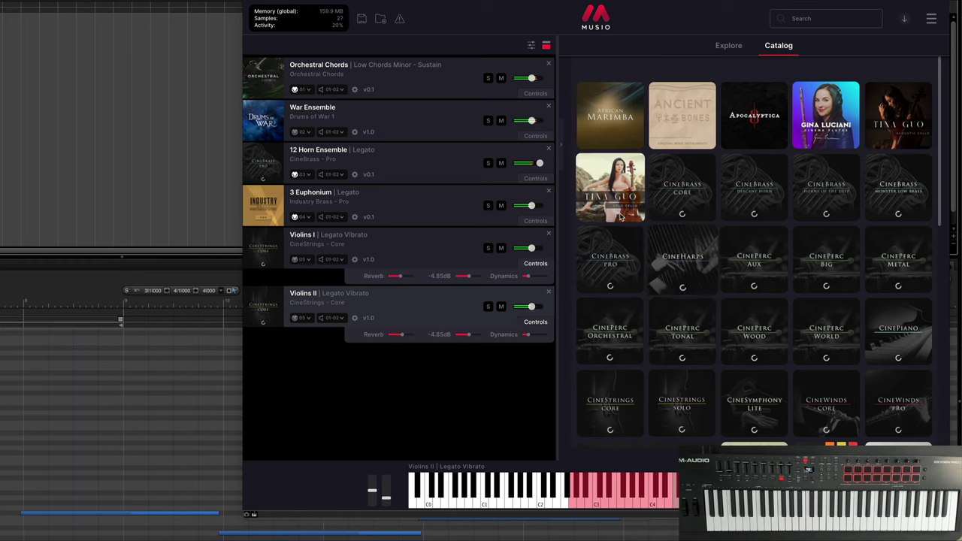
click(897, 115)
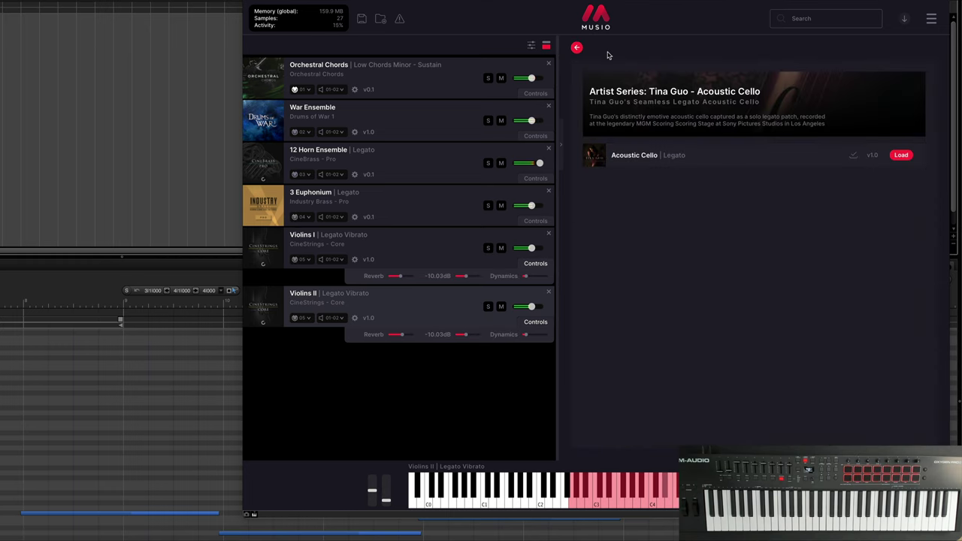
click(575, 48)
click(612, 188)
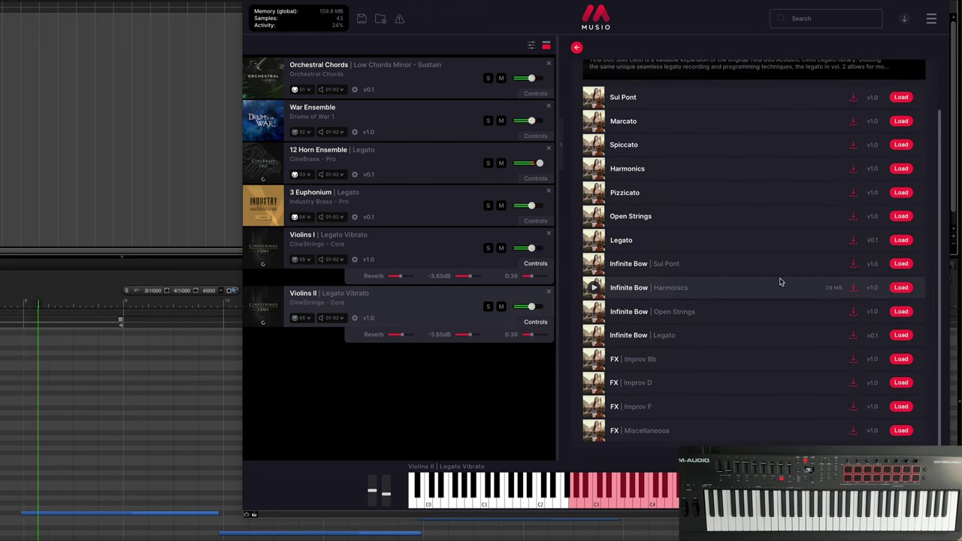
click(576, 48)
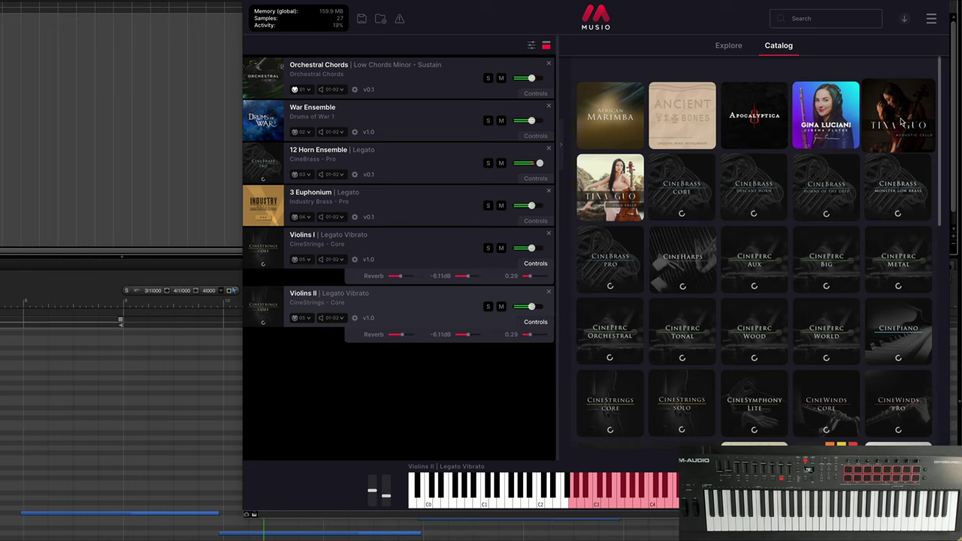
click(900, 117)
mouse_move(818, 148)
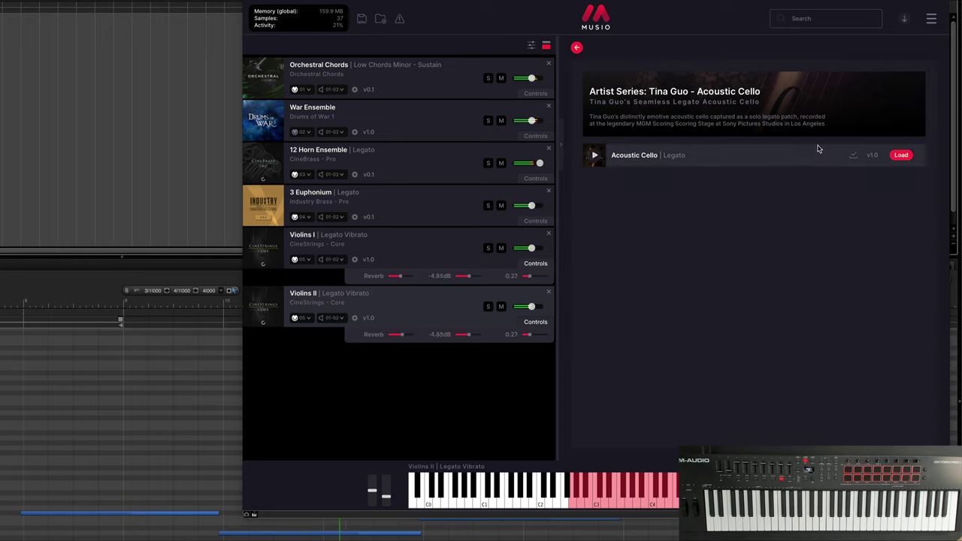
Load Tina Guo Acoustic Cello | Legato into the Musio rack below Violins II
click(901, 154)
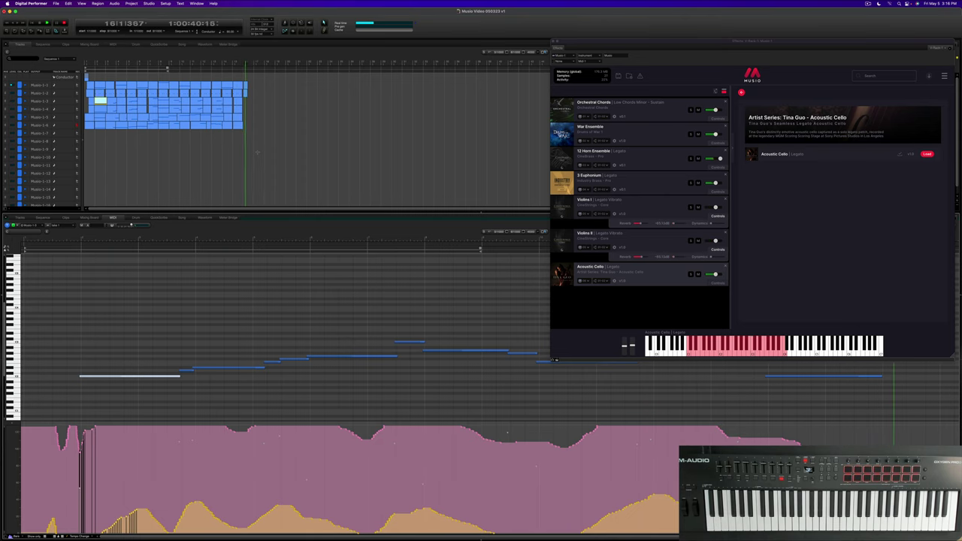
Route track Musio-1-8 to port Musio-1 > Musio-1-8, play the cue, and return Musio to its catalog
key(super+shift+a)
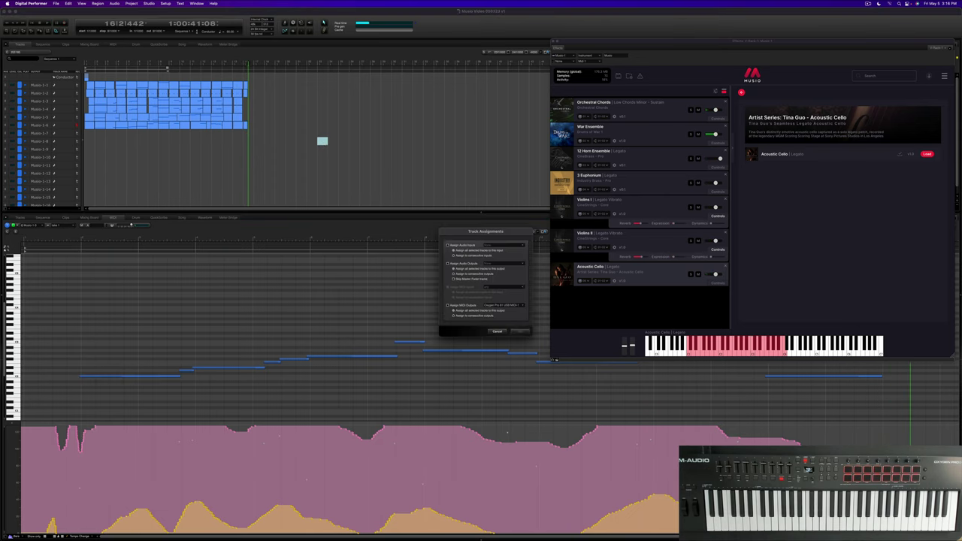
key(Return)
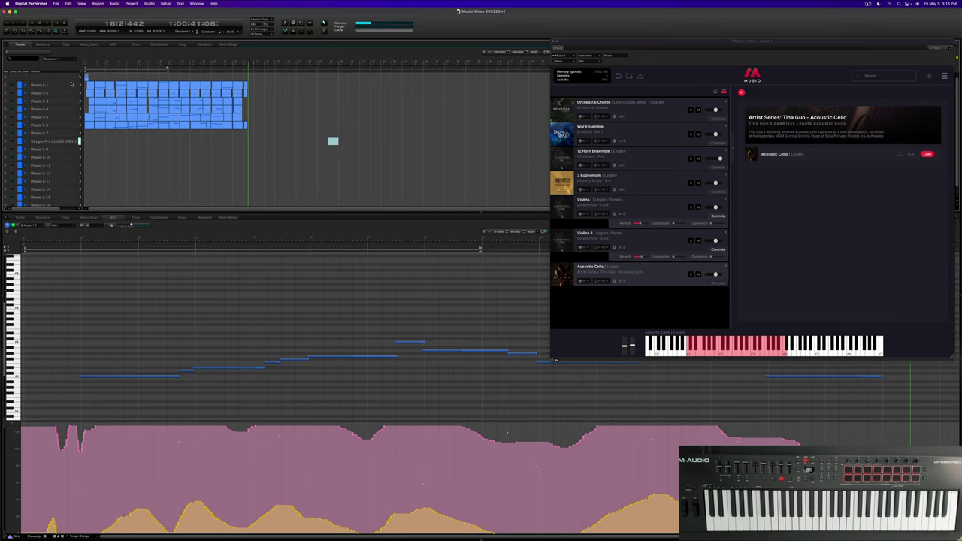
click(54, 142)
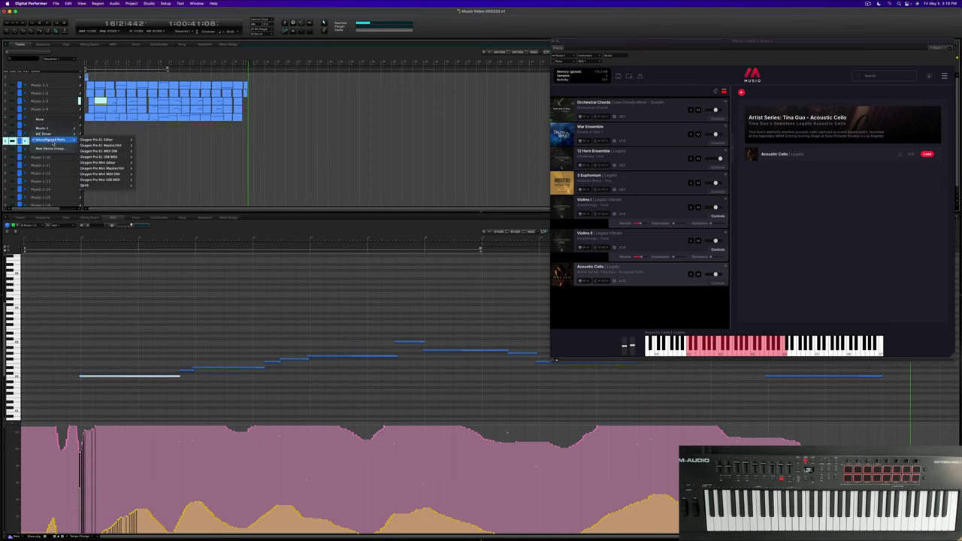
mouse_move(51, 129)
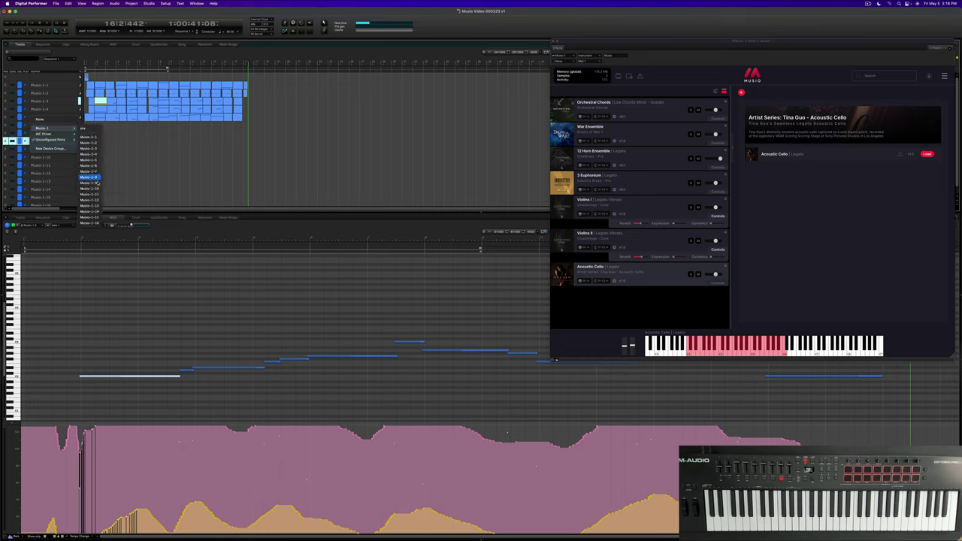
click(95, 178)
key(space)
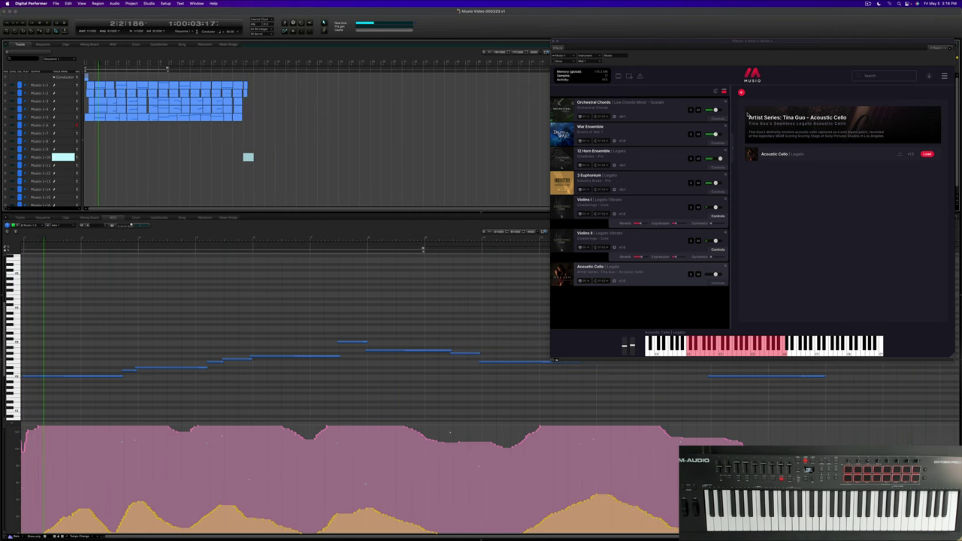
click(741, 92)
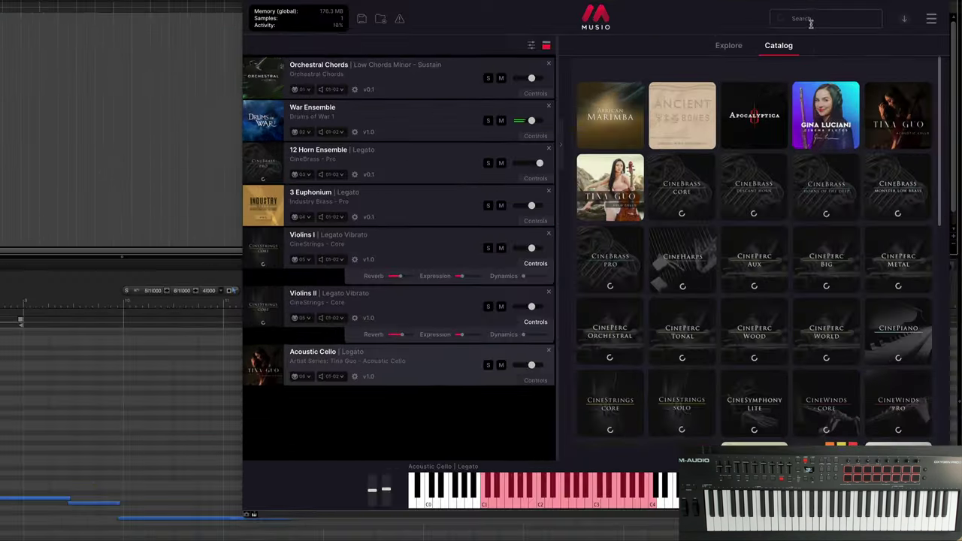
Browse Musio's Catalog and open the Collision Impact Designer library page
click(875, 73)
scroll(738, 317, down, 10)
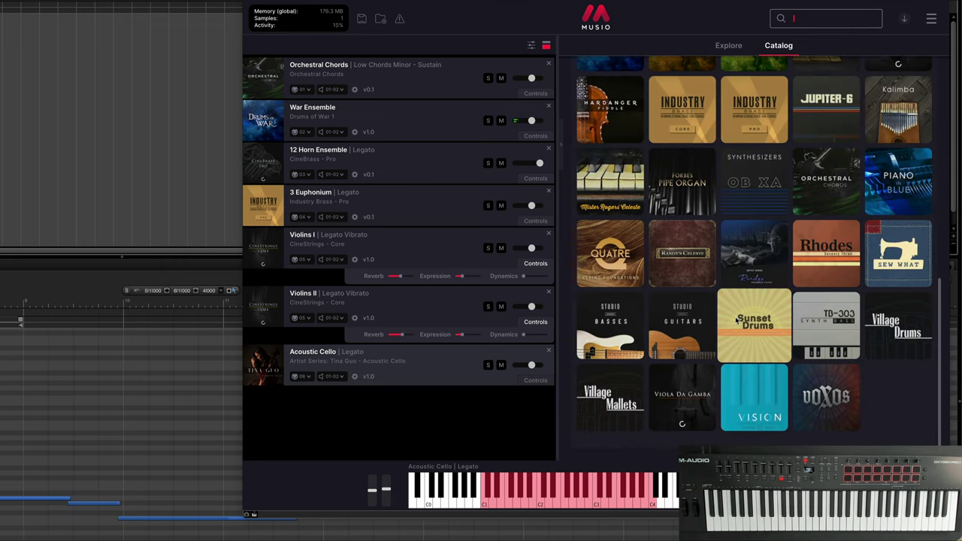
scroll(682, 305, up, 1)
scroll(682, 305, up, 5)
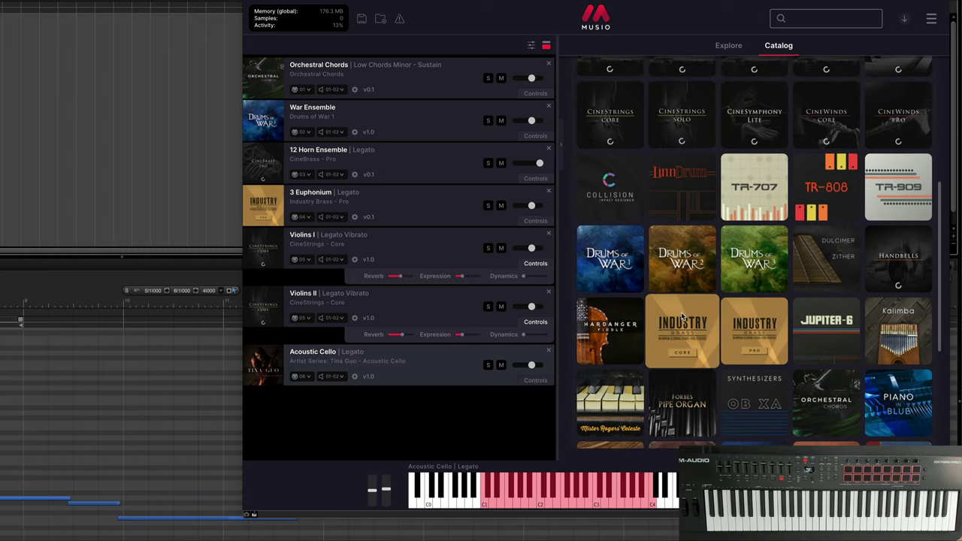
scroll(683, 317, down, 1)
click(609, 179)
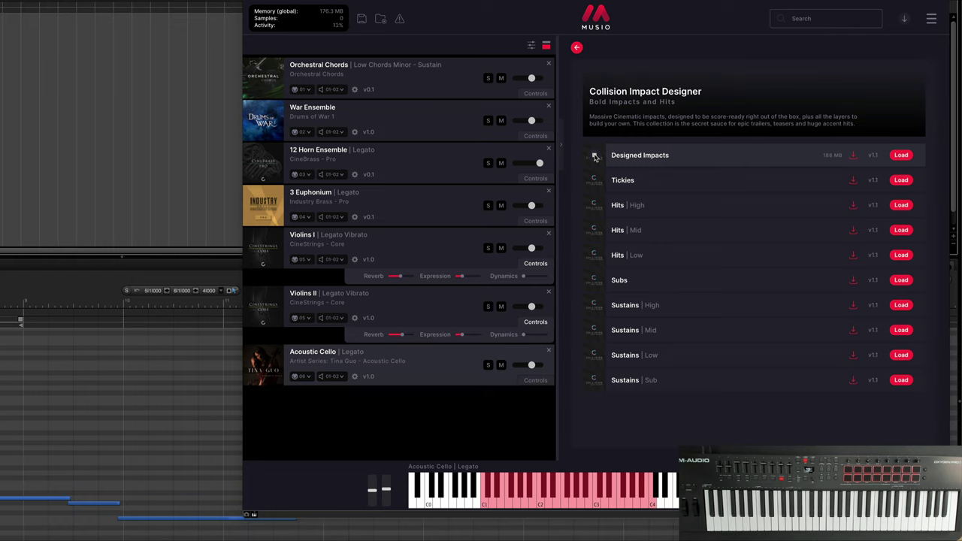
Preview Tickies, Hits | Low and Sustains patches, load Designed Impacts, and collapse both violins' Controls
click(594, 181)
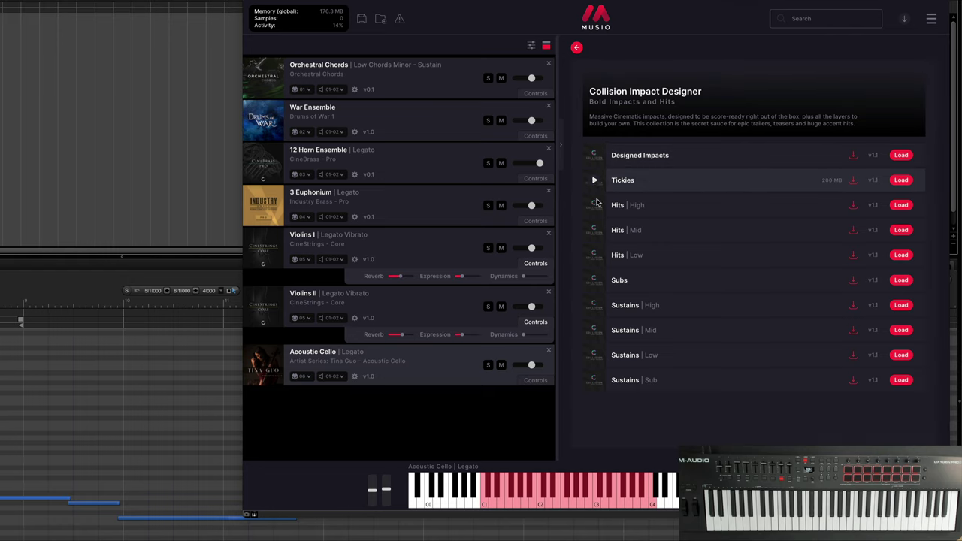
click(594, 255)
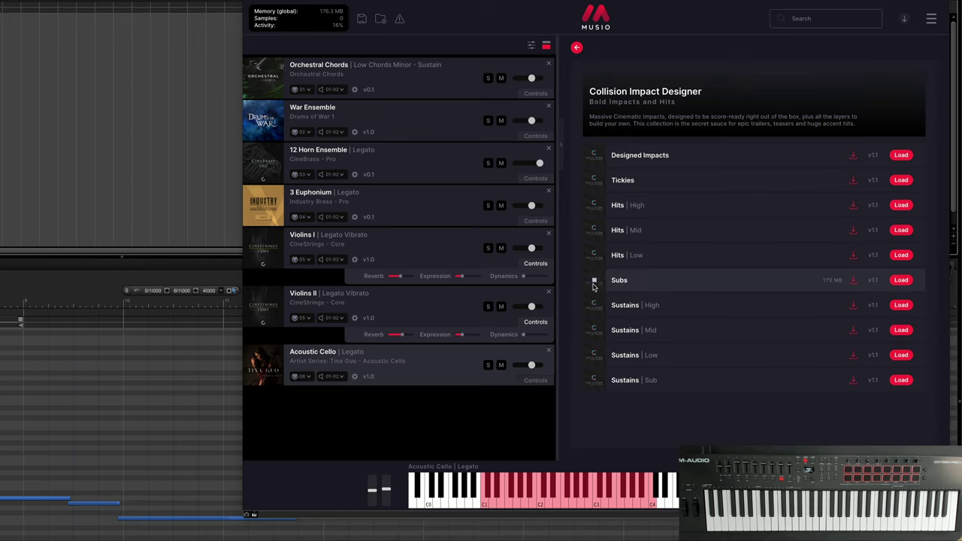
click(594, 331)
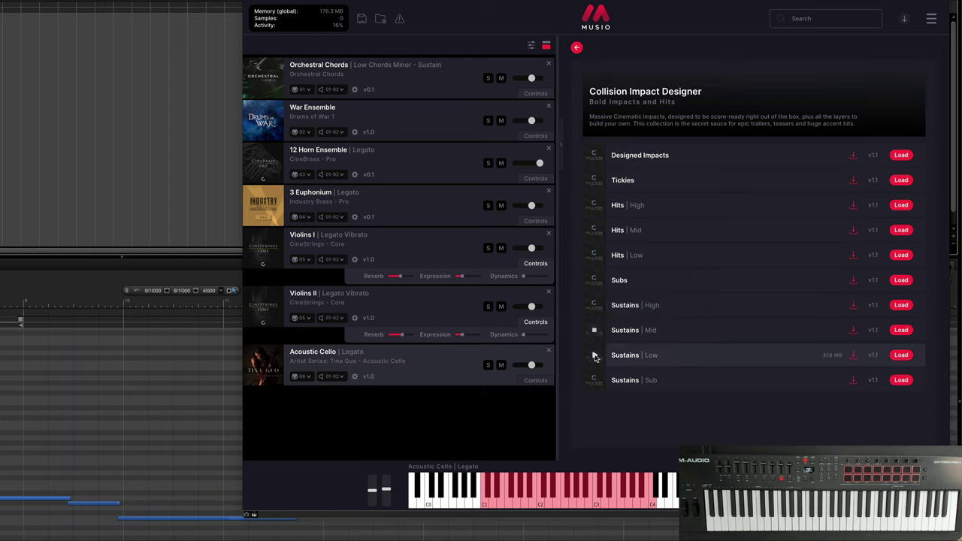
click(593, 356)
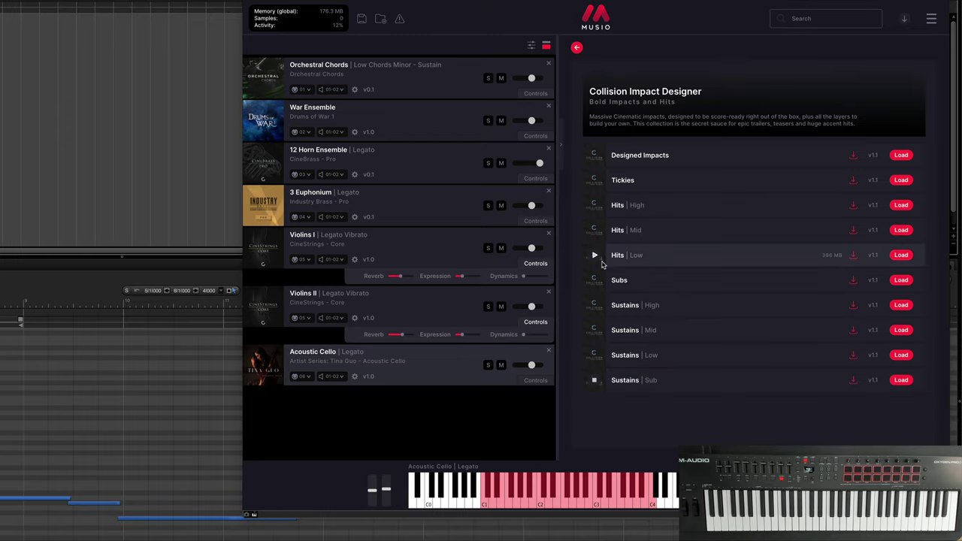
click(594, 155)
click(901, 156)
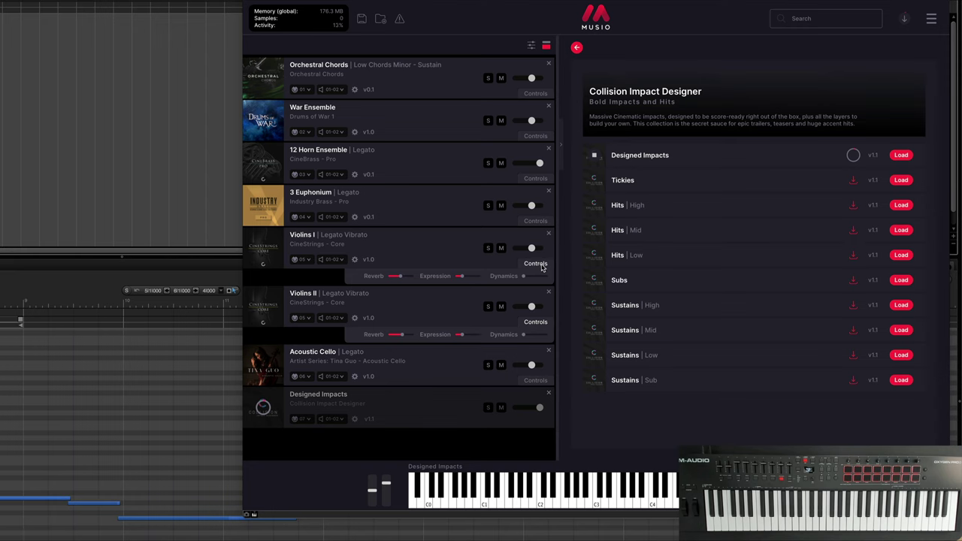
click(536, 263)
click(536, 307)
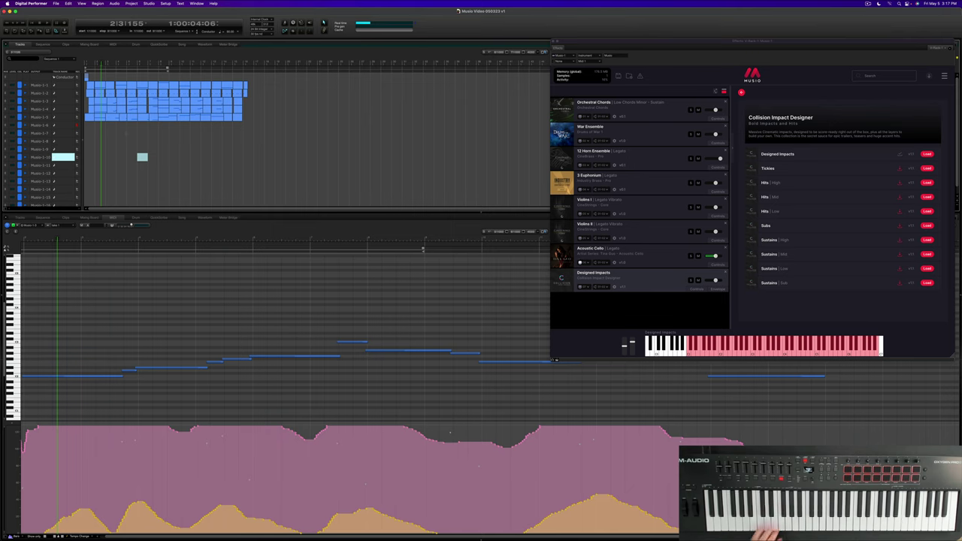
Select Musio-1-8, undo to restore the Musio-1-6 regions, then reselect Musio-1-10
click(142, 142)
key(super+v)
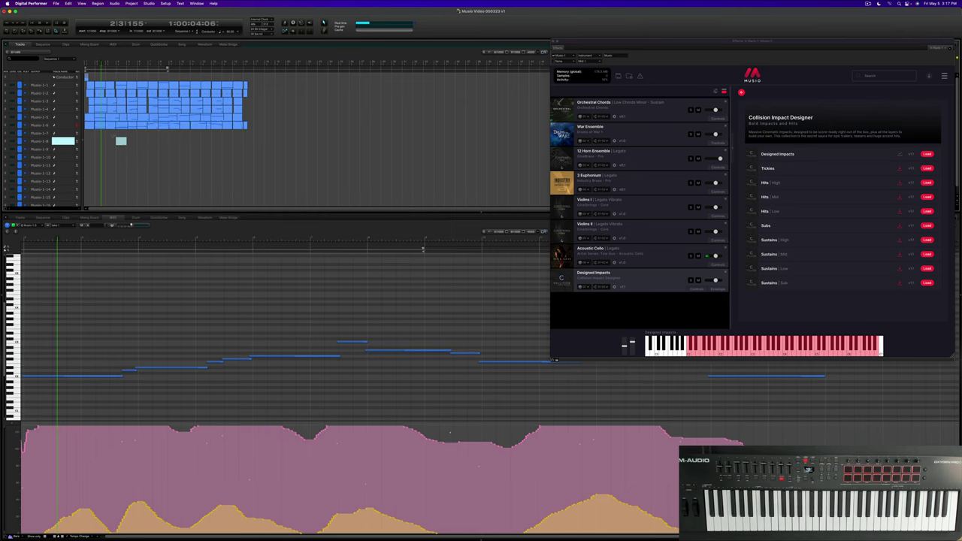
click(151, 157)
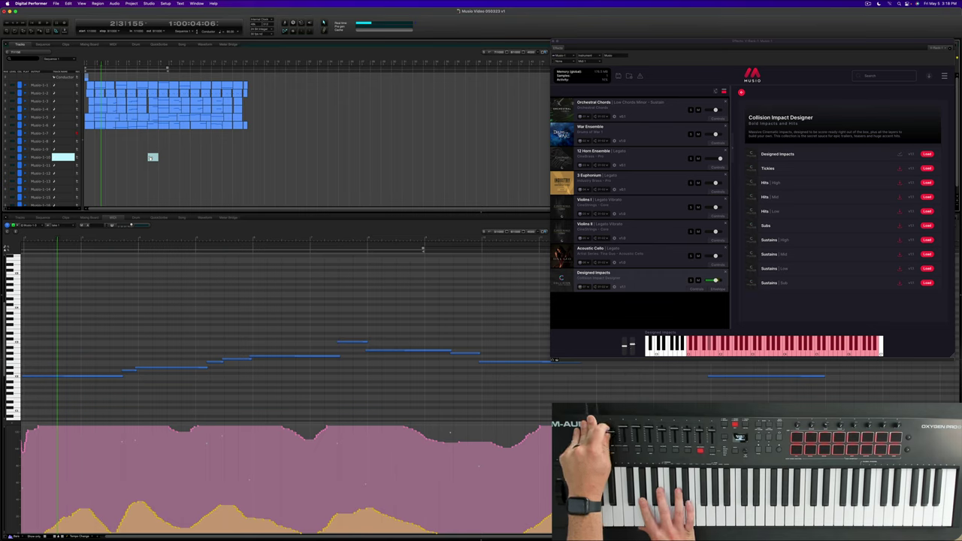
Rewind and play the cue, recording a new part onto Musio-1-7 through about bar 16
key(Return)
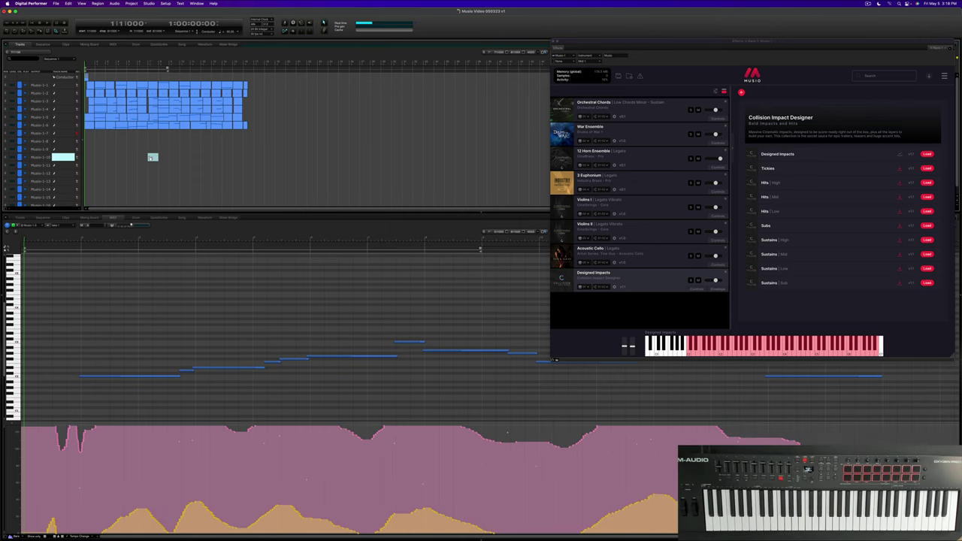
key(space)
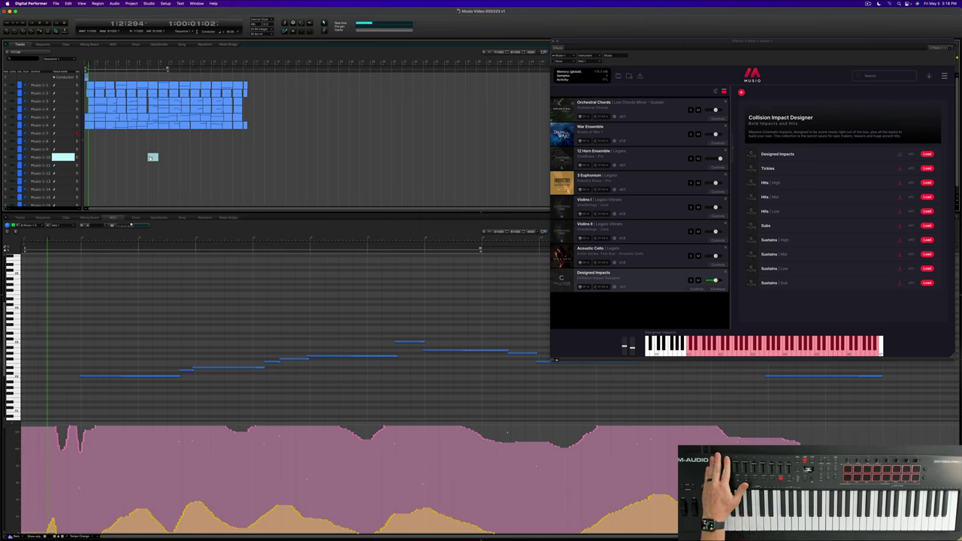
key(space)
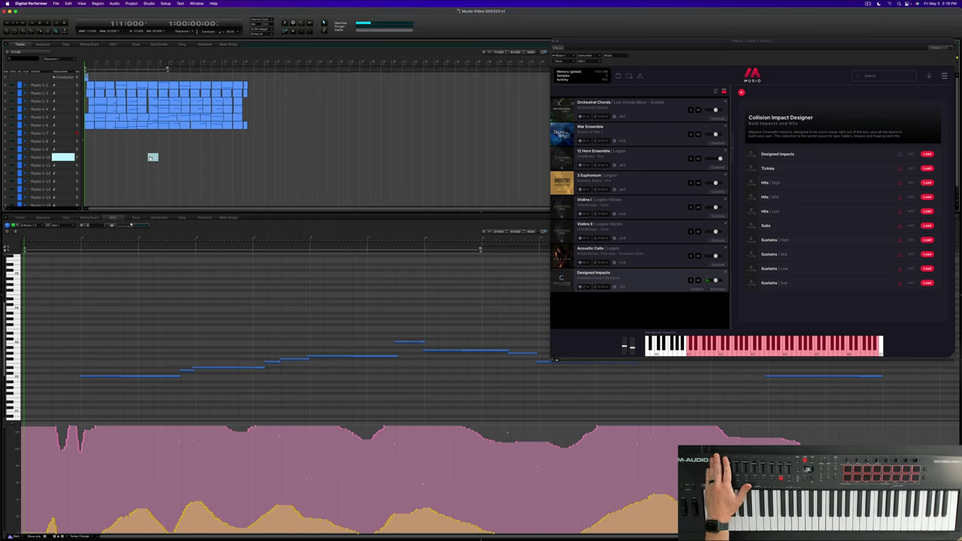
key(space)
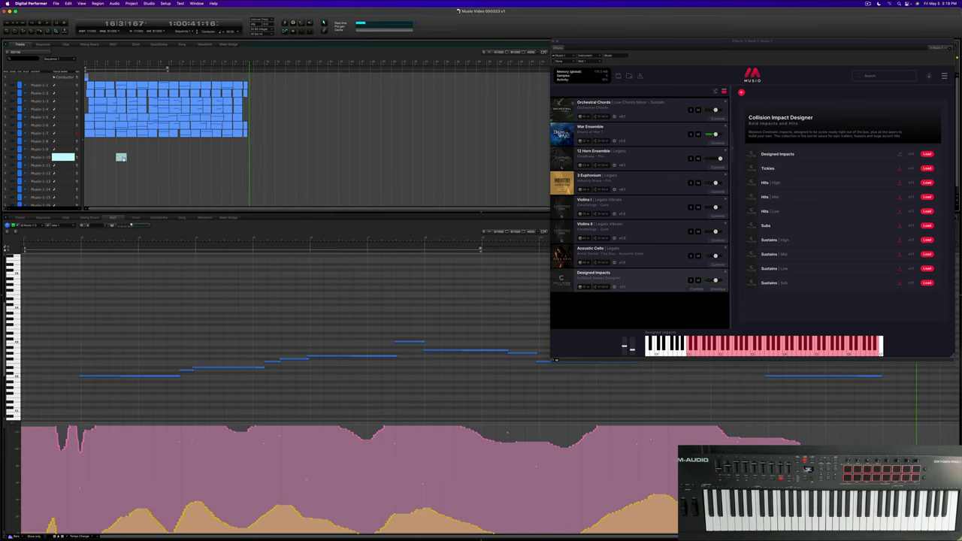
Show Musio-1-2's notes in the editor, then load Collision Impact Designer's Hits | Low into the rack
click(98, 92)
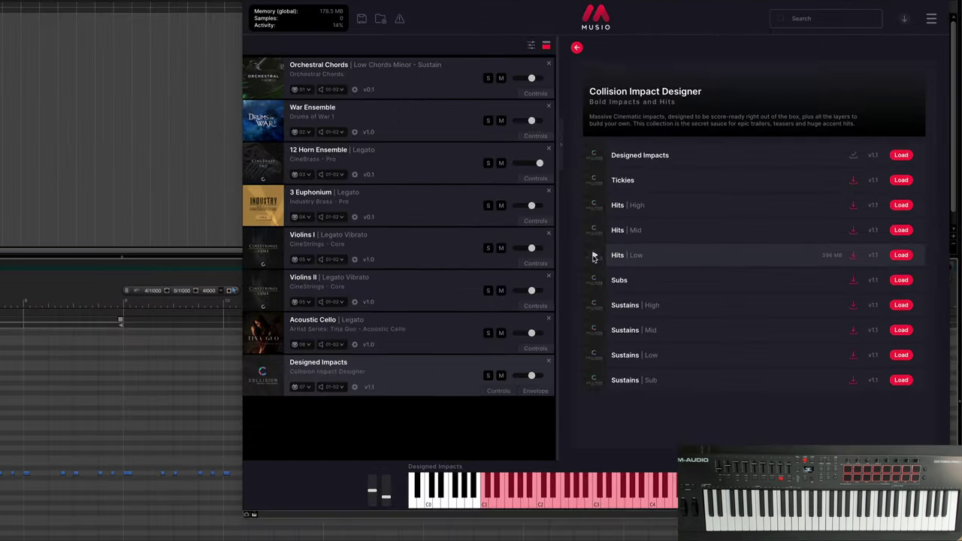
click(899, 256)
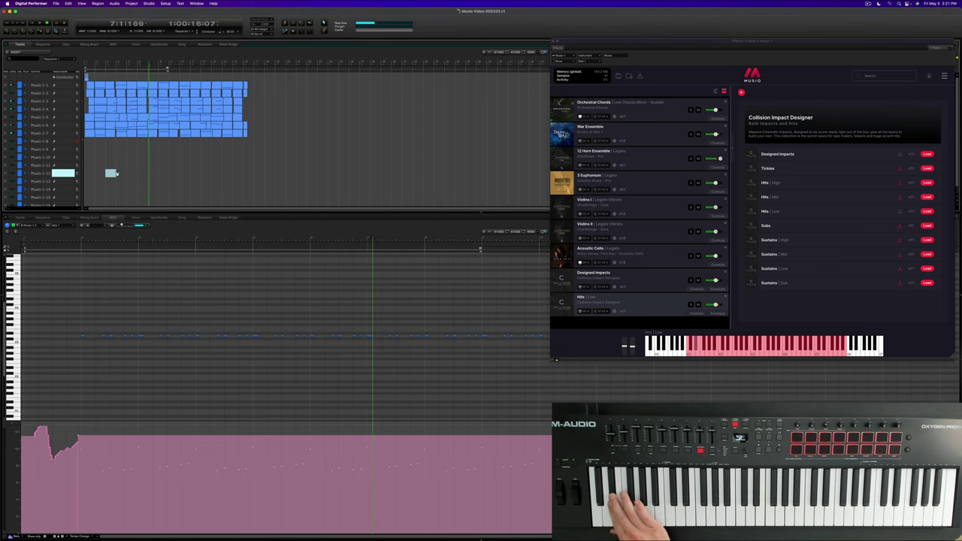
Rewind to the cue start and record a new hits part on track Musio-1-8
key(space)
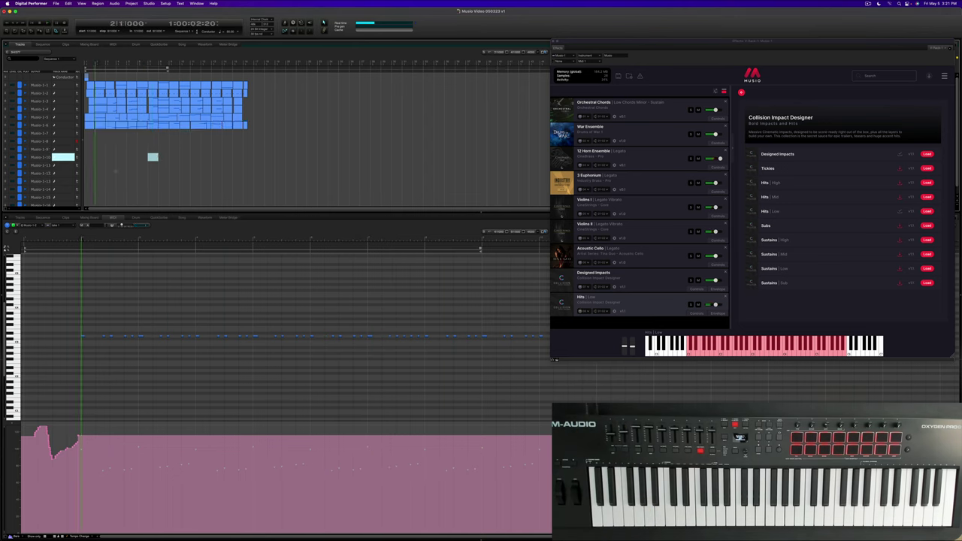
drag(154, 158, 116, 174)
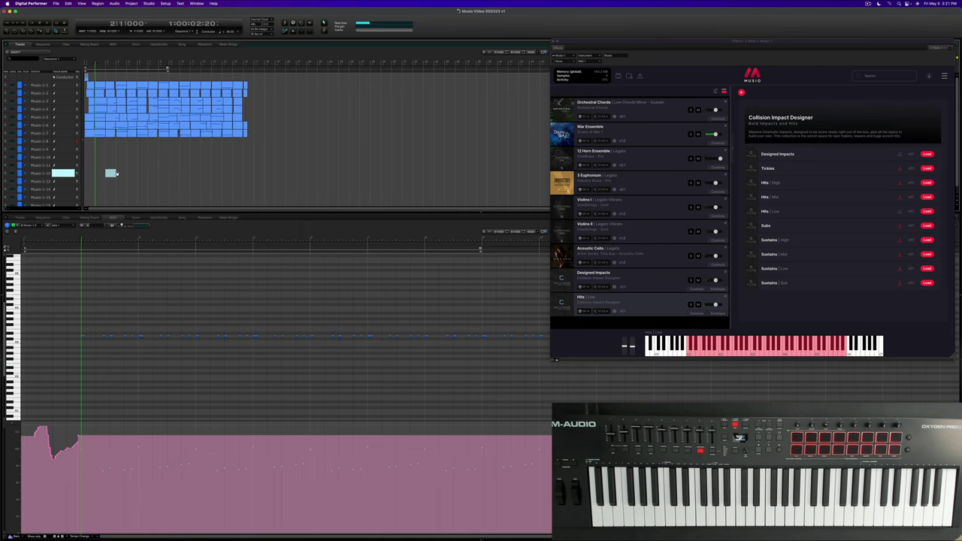
key(Return)
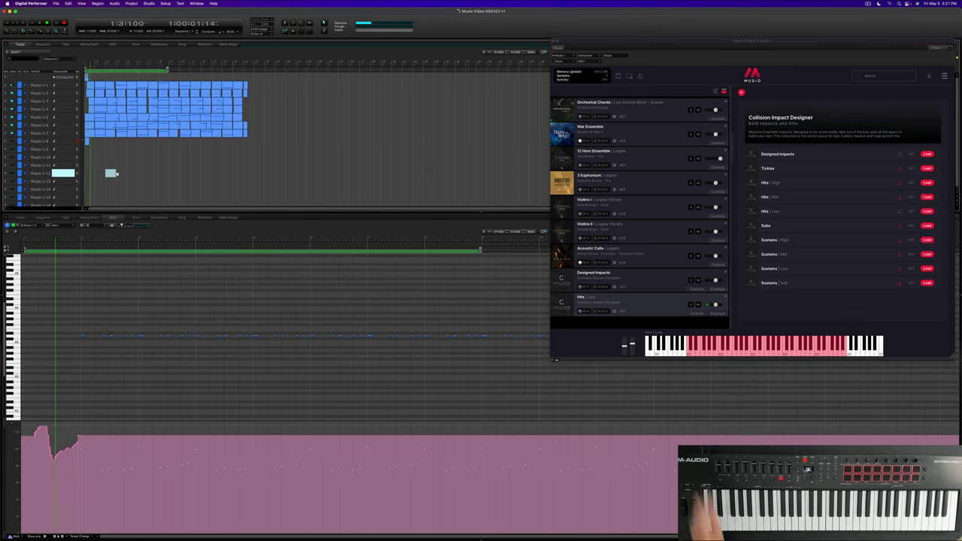
key(space)
key(space)
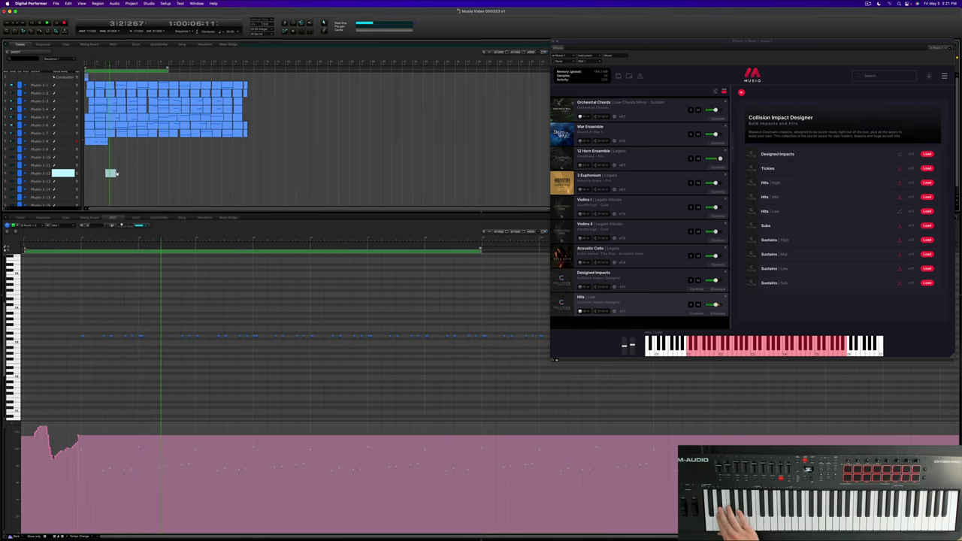
drag(116, 174, 96, 140)
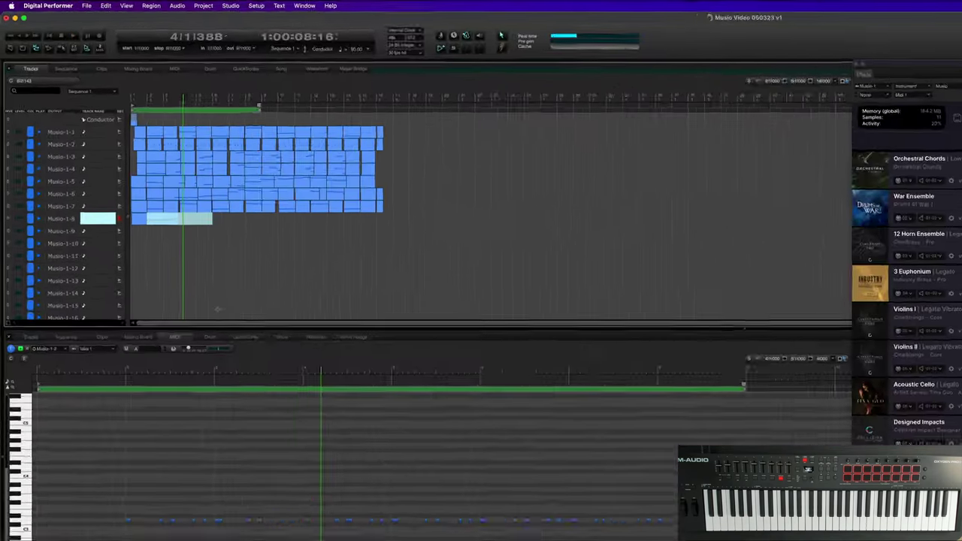
Quantize the recorded hits and repeat the Musio-1-8 part out to bar 18
key(alt+0)
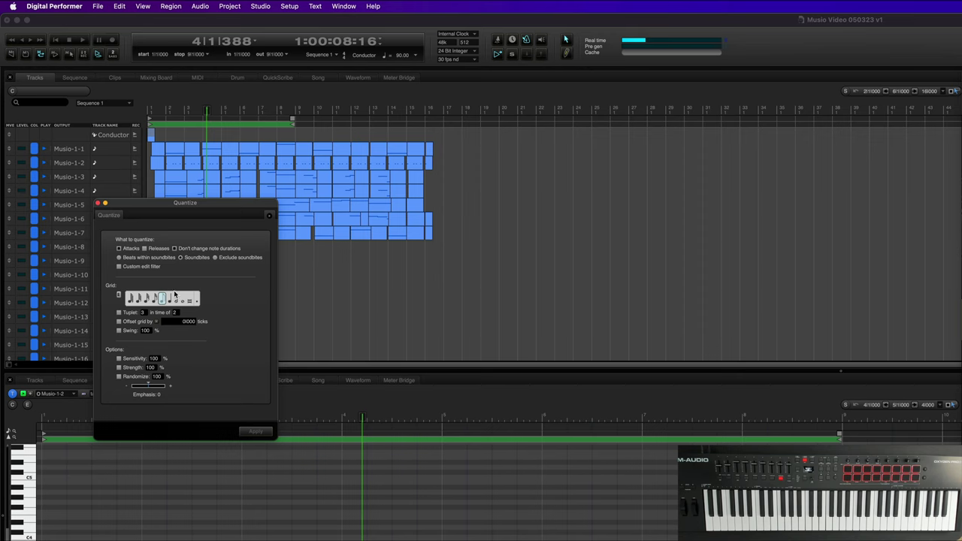
key(Escape)
drag(239, 263, 481, 252)
click(489, 261)
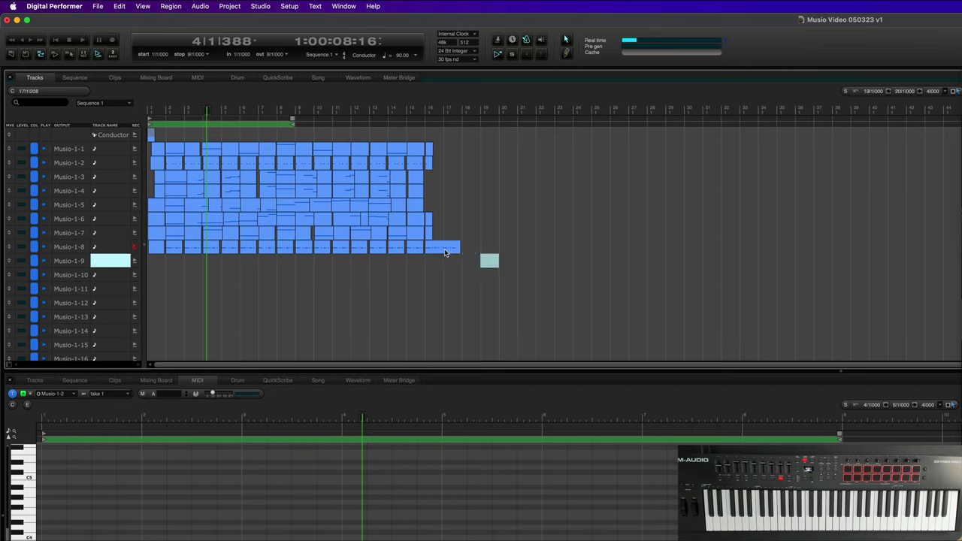
click(443, 247)
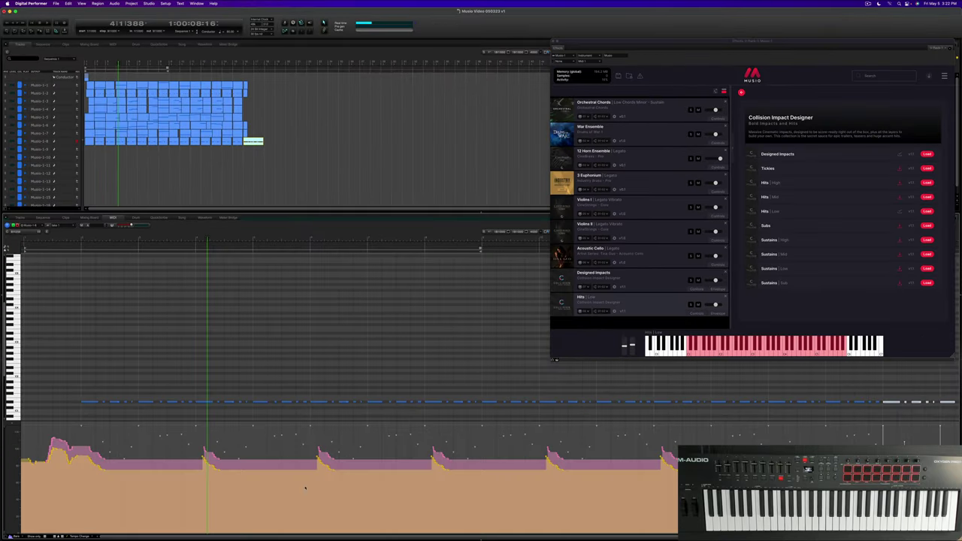
Delete the Musio-1-8 hits notes past the cue's end and replay from the top
drag(373, 536, 390, 537)
click(254, 253)
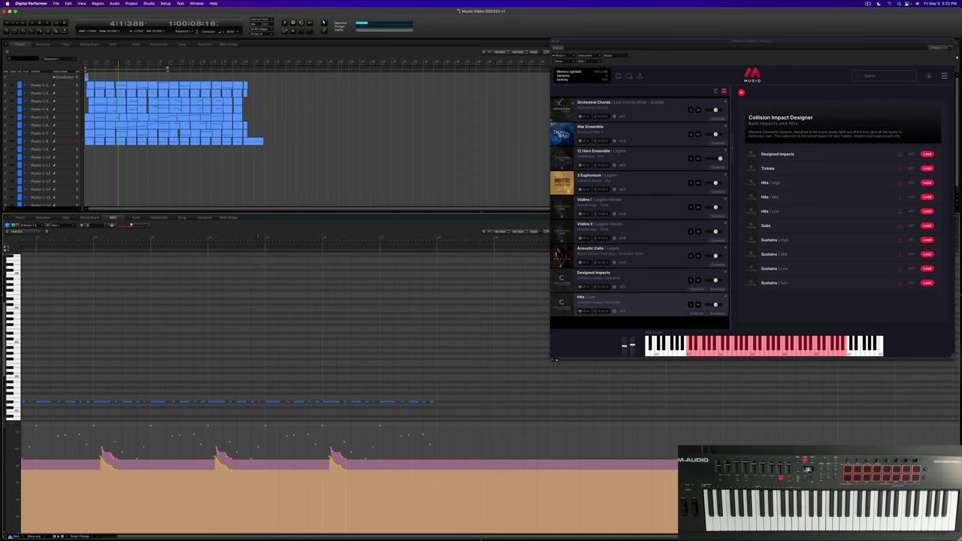
key(space)
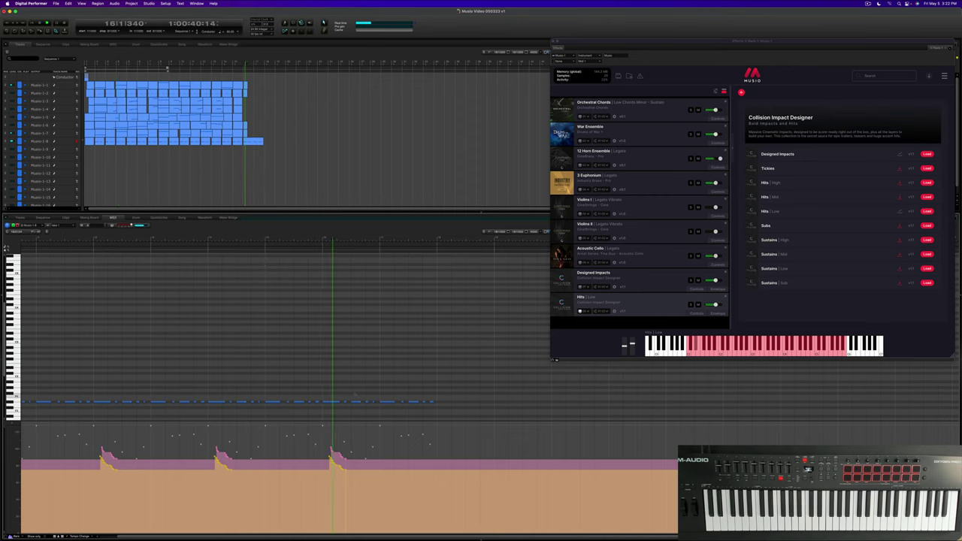
drag(468, 418, 342, 374)
key(Delete)
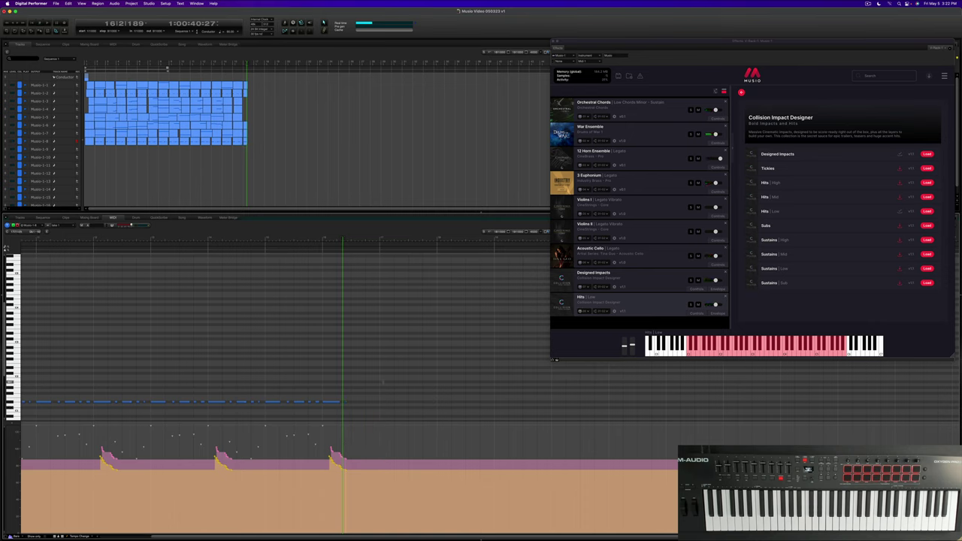
key(Return)
key(space)
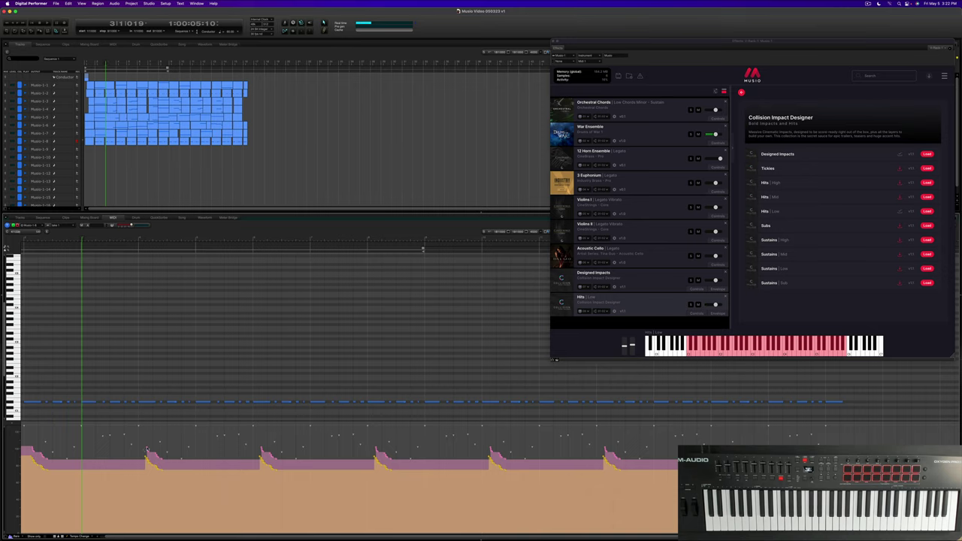
Delete the four stray controller spikes in the CC lane, then replay the cue
drag(138, 443, 164, 475)
key(Delete)
drag(255, 444, 280, 478)
key(Delete)
drag(371, 442, 396, 474)
key(Delete)
drag(485, 444, 510, 483)
key(Delete)
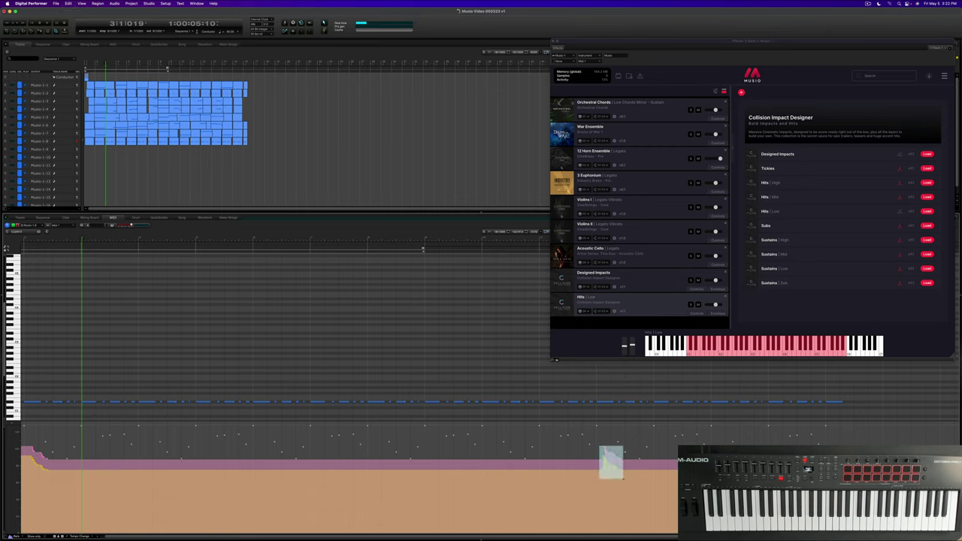
key(Delete)
key(space)
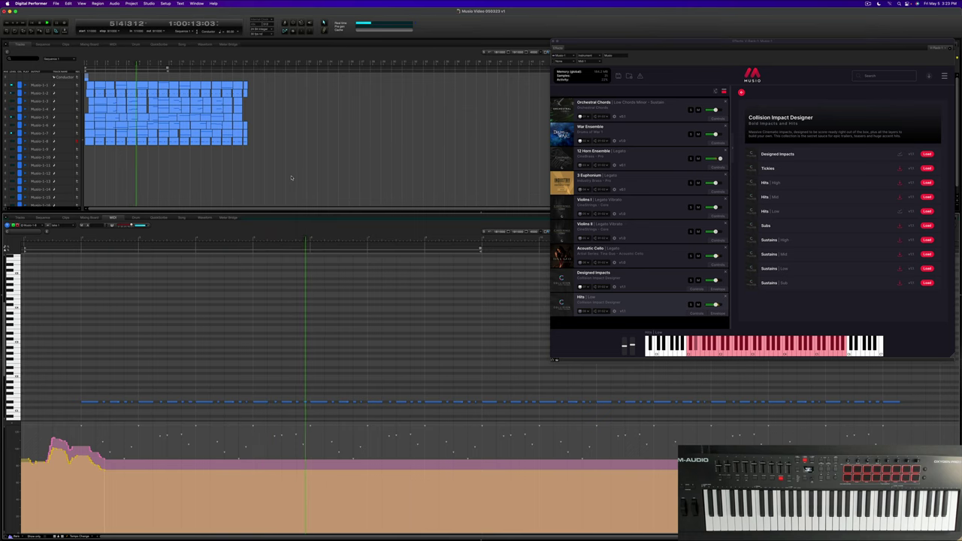
Quantize all eight long notes of the Musio-1-7 part and play back to check timing
click(163, 164)
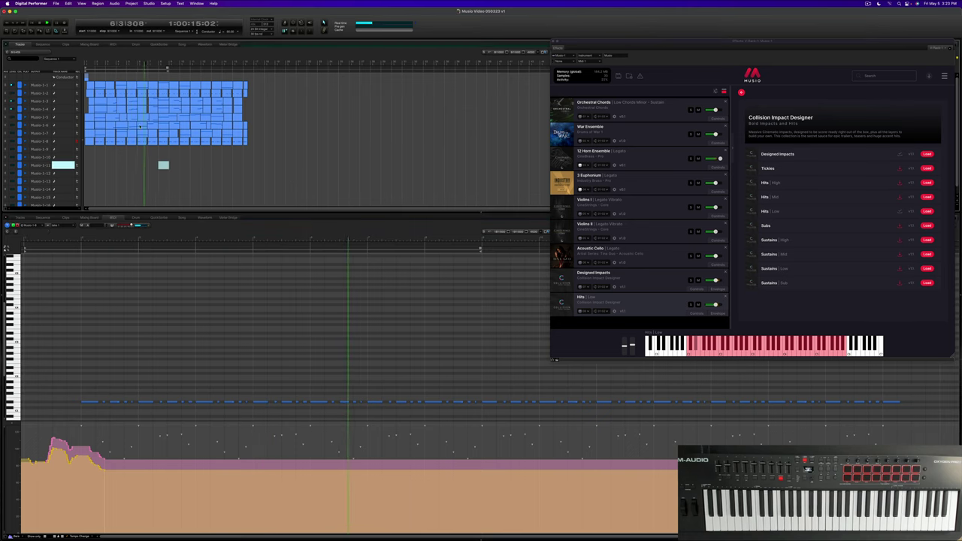
click(142, 133)
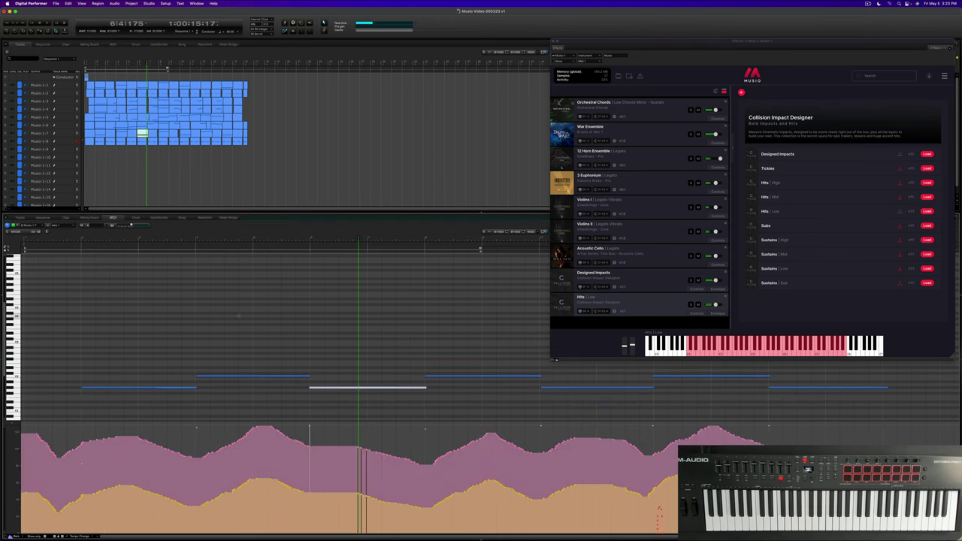
key(super+bracketleft)
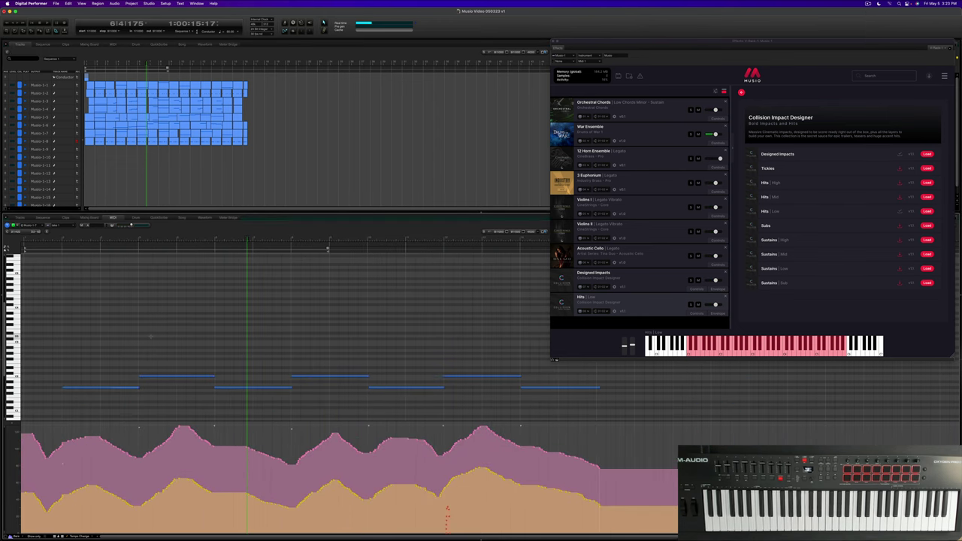
drag(41, 334, 569, 410)
key(Return)
key(space)
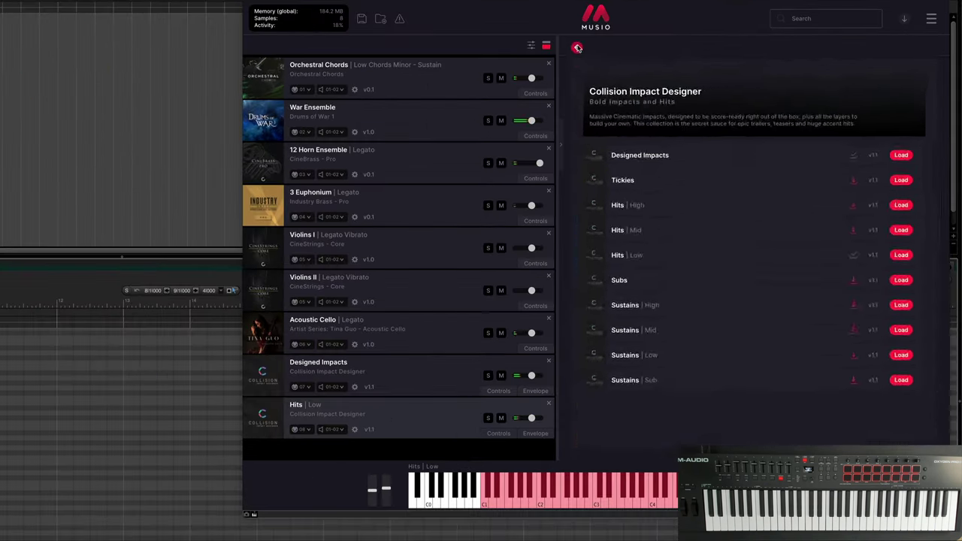
Search Musio's catalog for 'vox' and open the Voxos choir library
key(Escape)
scroll(682, 359, down, 5)
scroll(744, 338, up, 5)
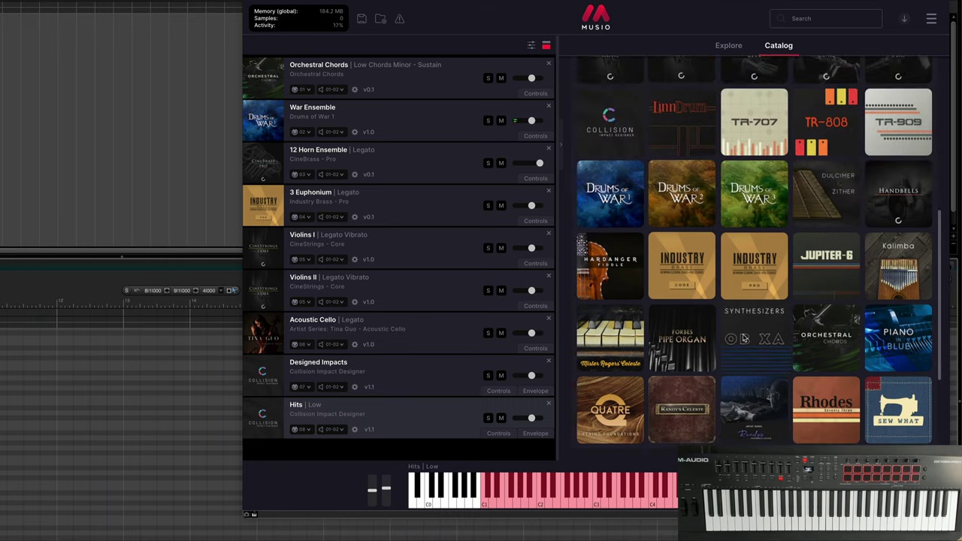
scroll(742, 337, up, 8)
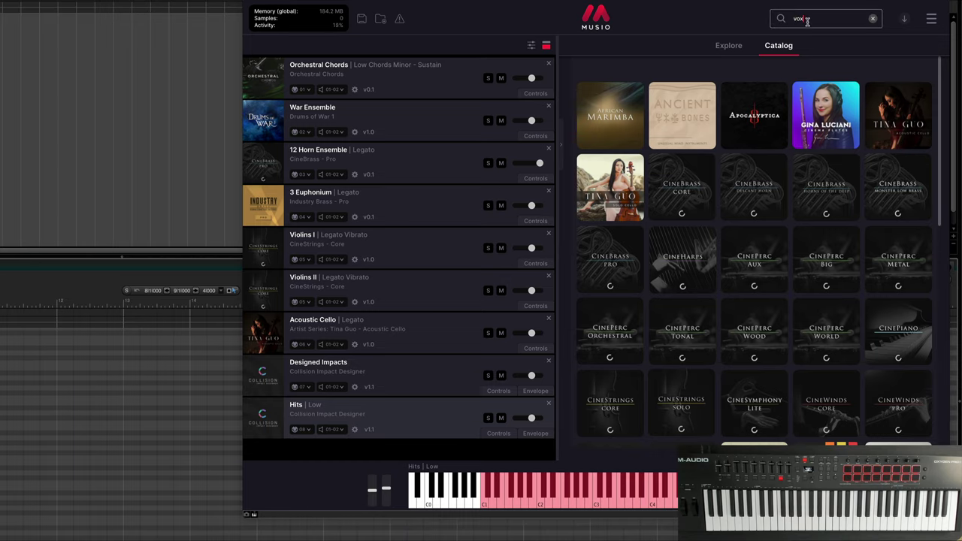
key(Return)
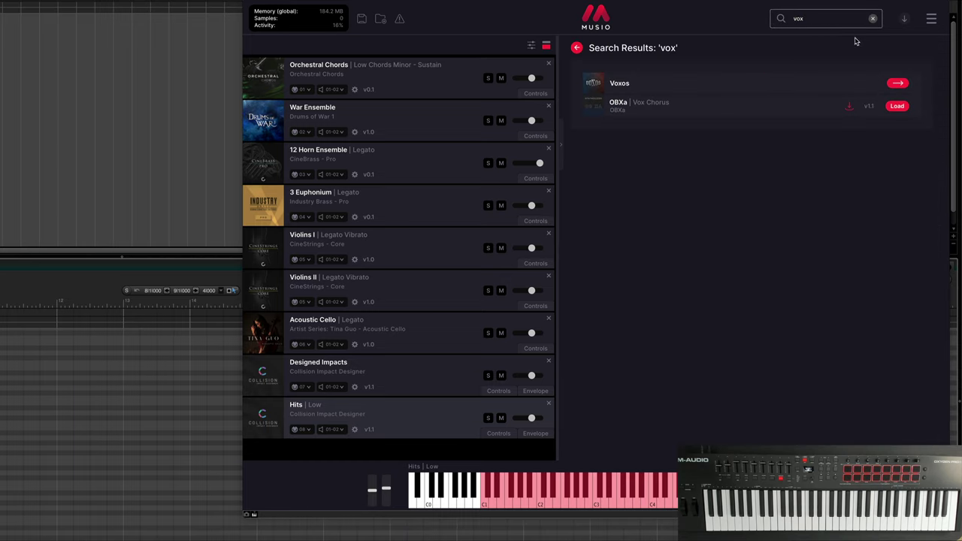
click(897, 83)
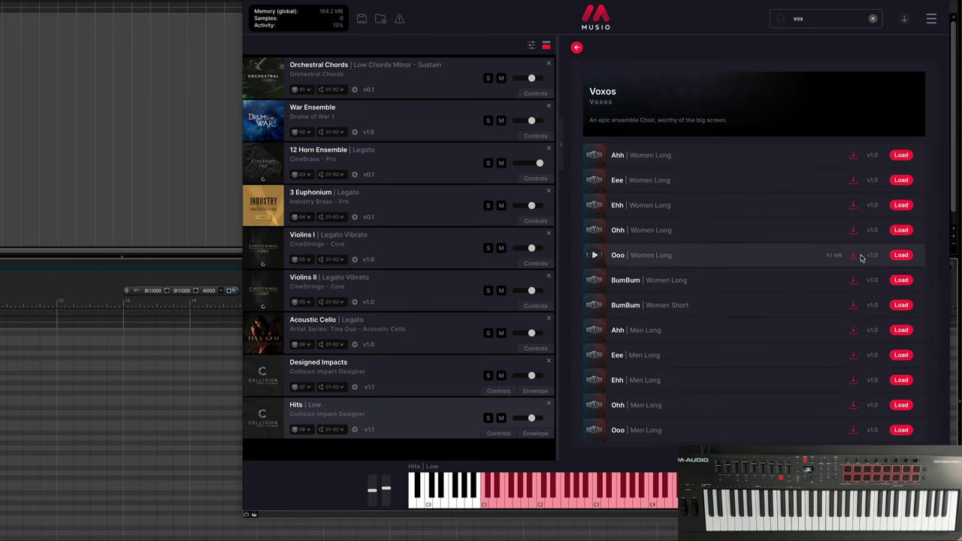
Load the Voxos Ooo | Women Long choir patch into the Musio rack
click(898, 256)
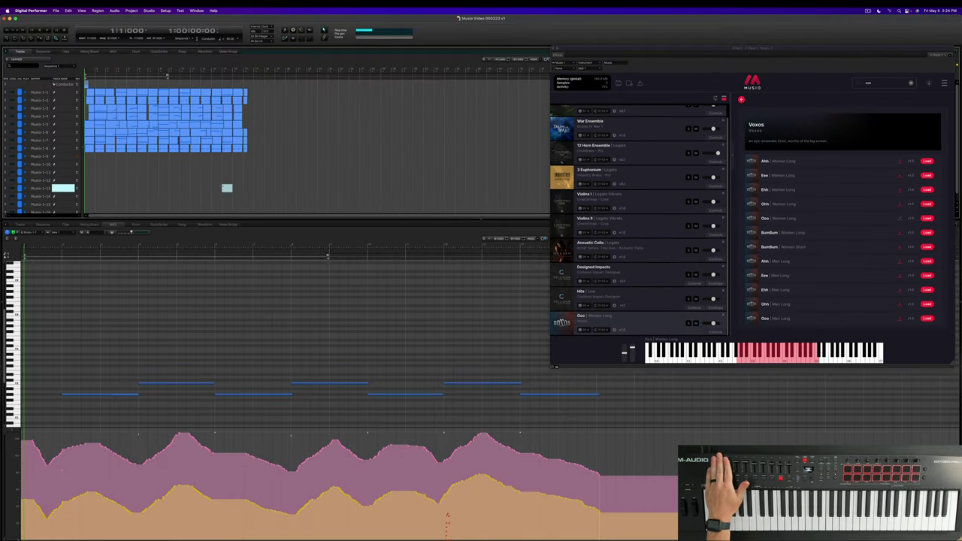
key(space)
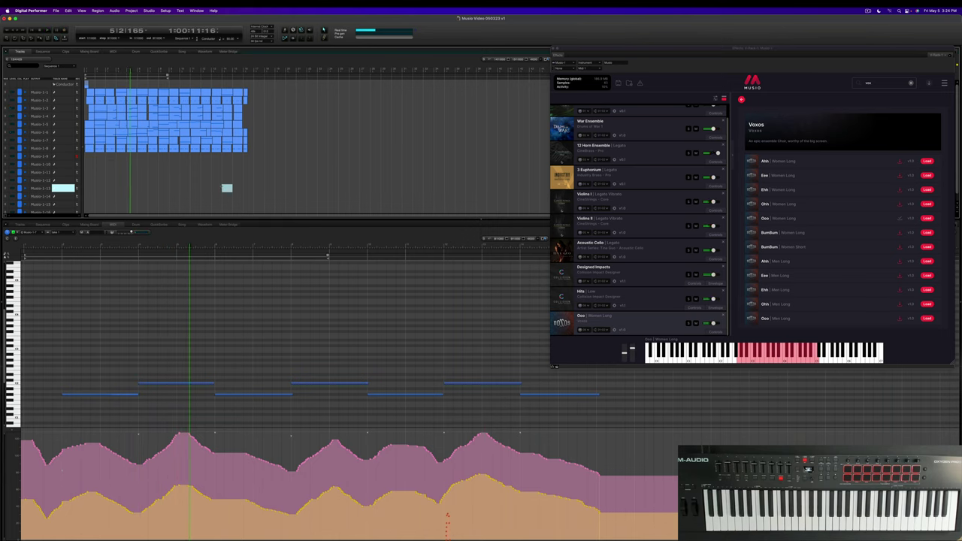
key(space)
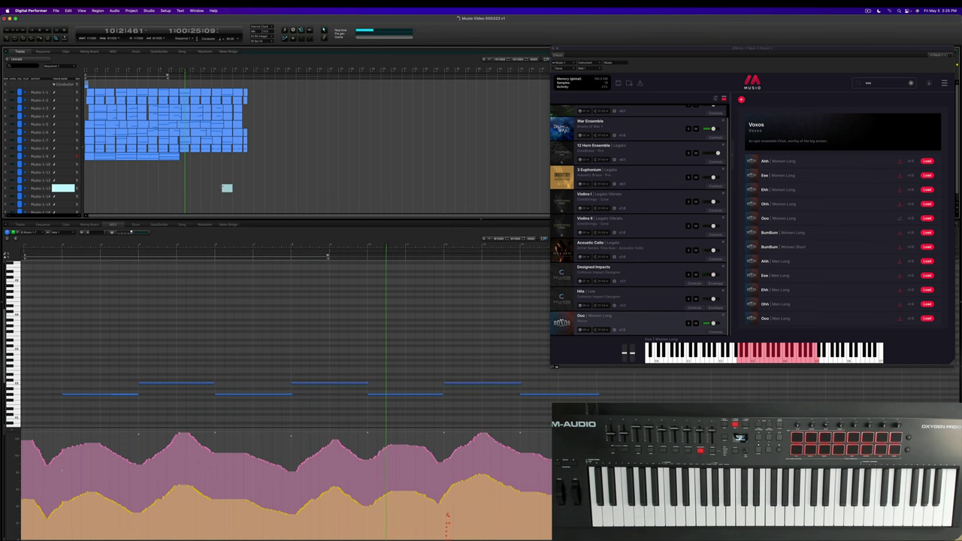
Stop playback, show the Musio-1-1 part in the MIDI Editor, and replay from bar 9
key(space)
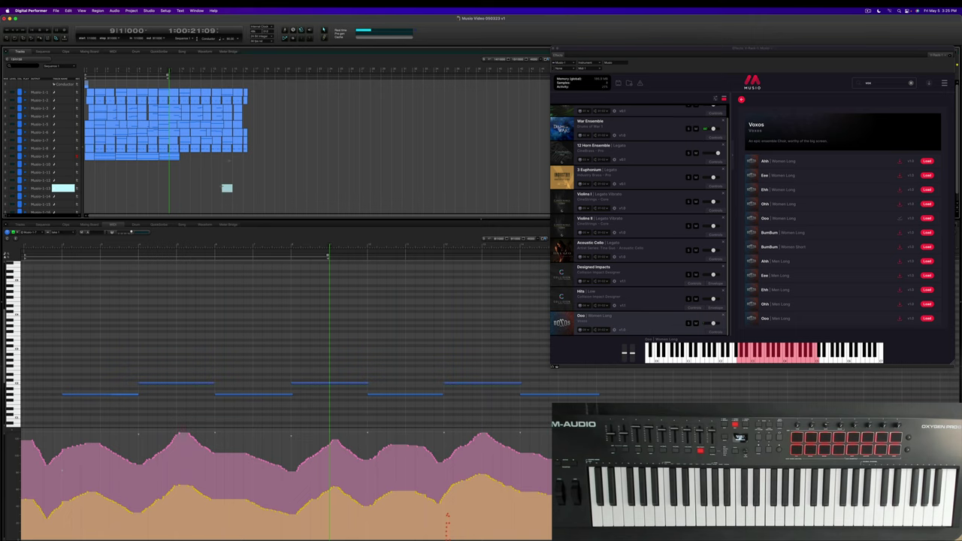
click(183, 93)
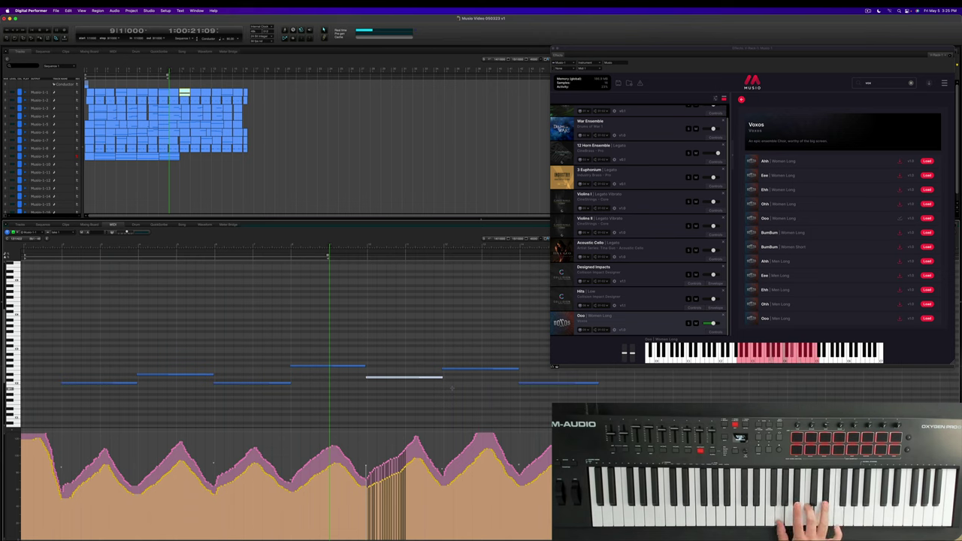
key(space)
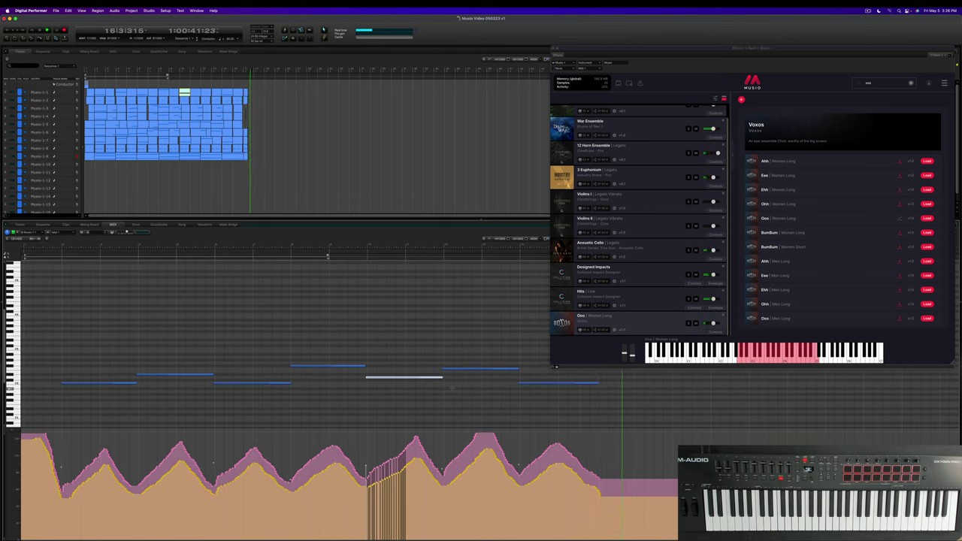
key(space)
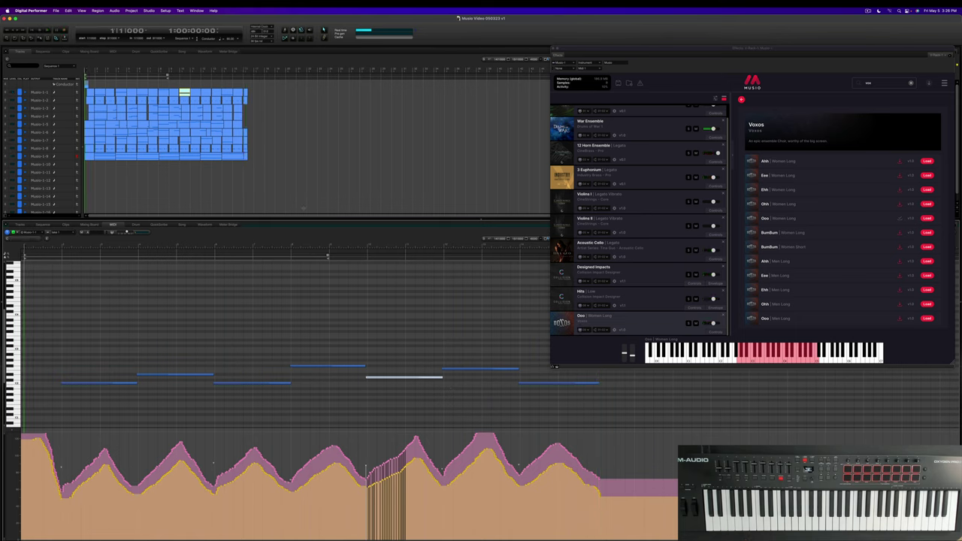
click(289, 183)
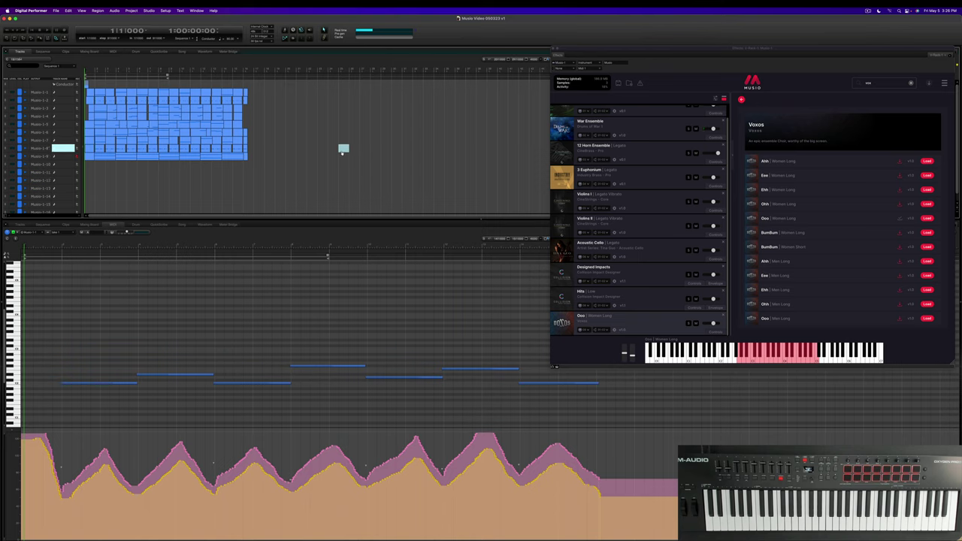
key(space)
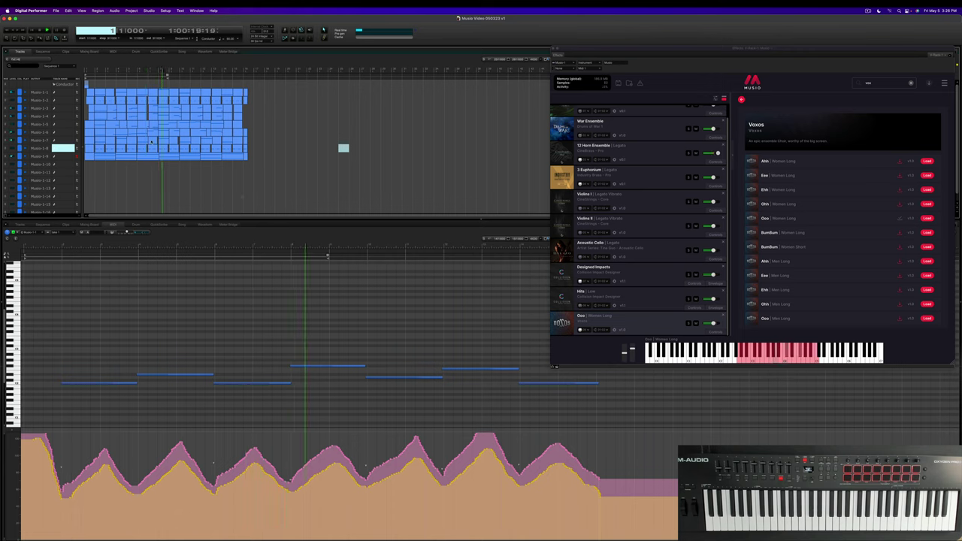
key(space)
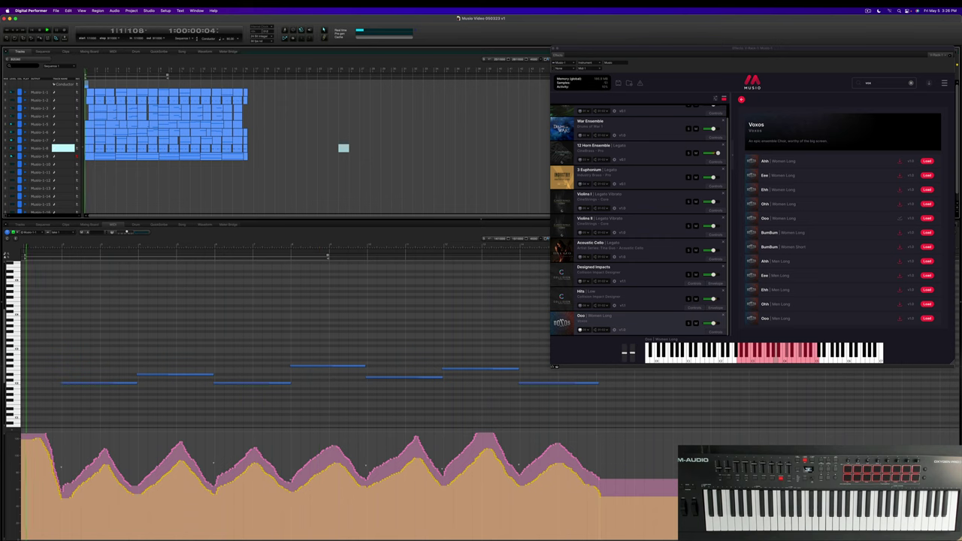
Lower the fourth Musio-1-7 melody note one step and shorten it slightly
click(162, 141)
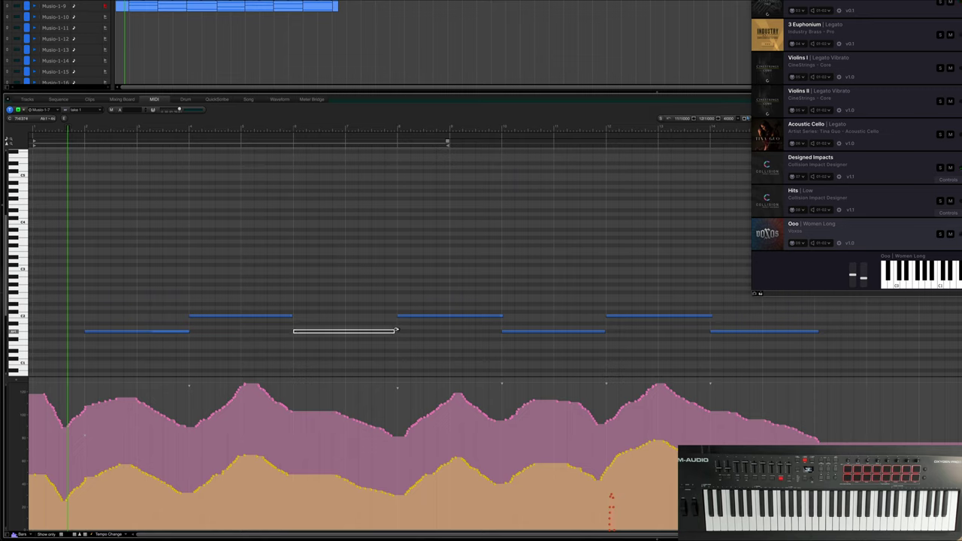
click(394, 331)
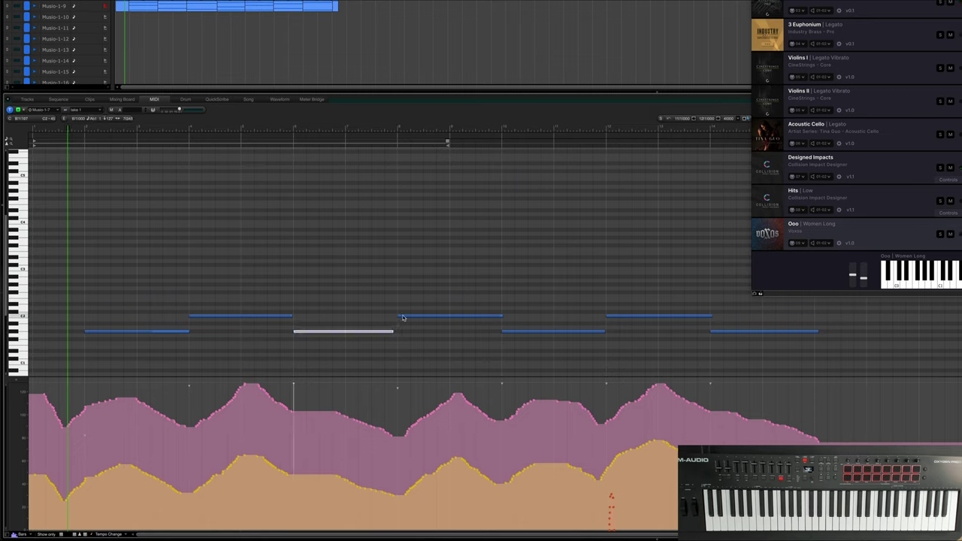
drag(402, 318, 403, 333)
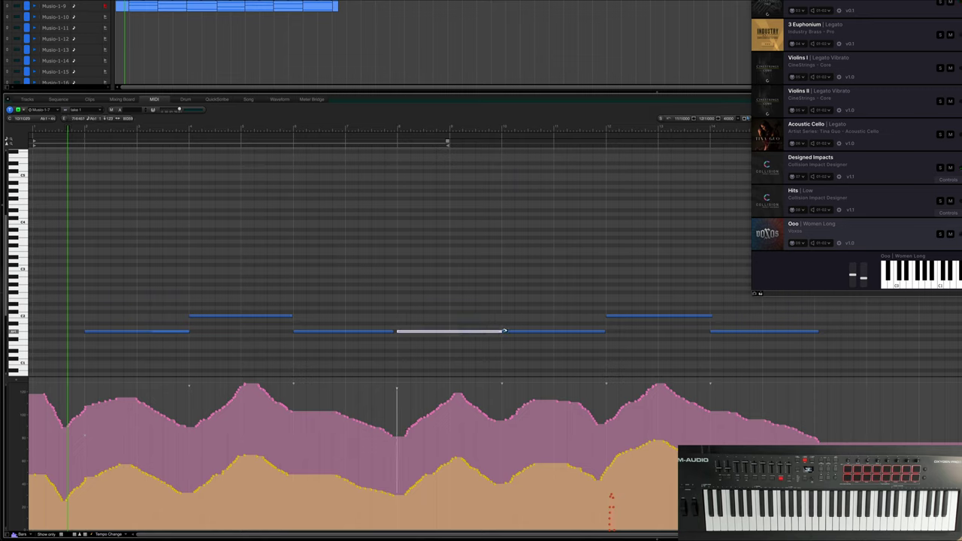
drag(504, 331, 489, 330)
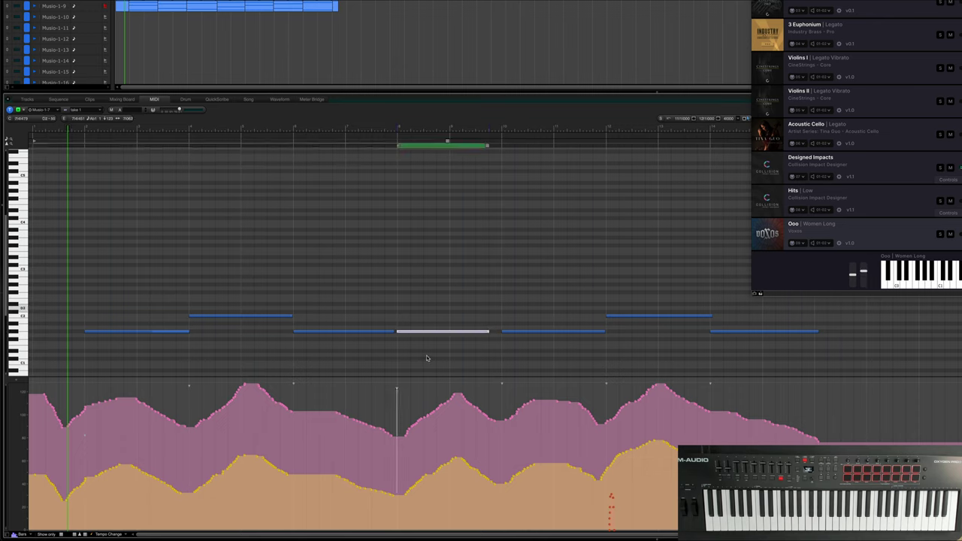
click(418, 354)
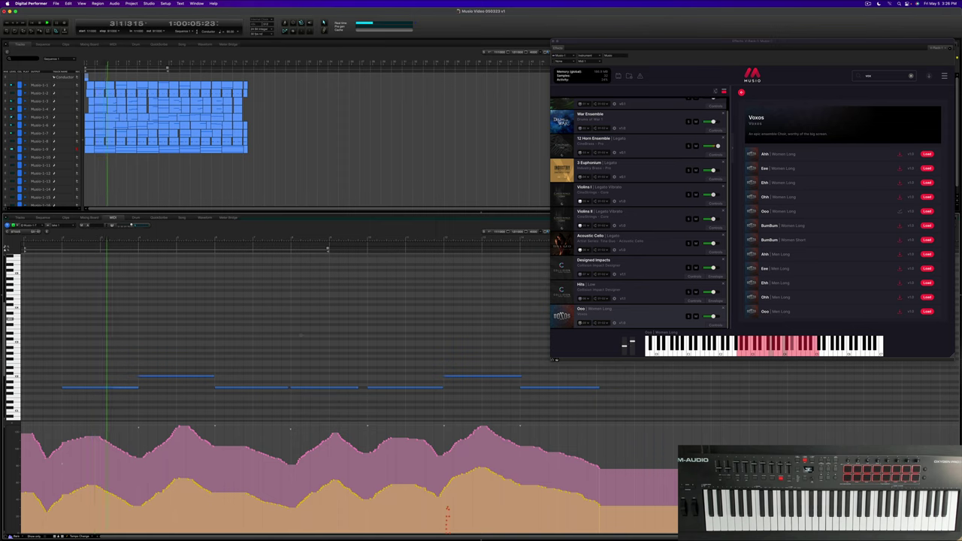
click(164, 188)
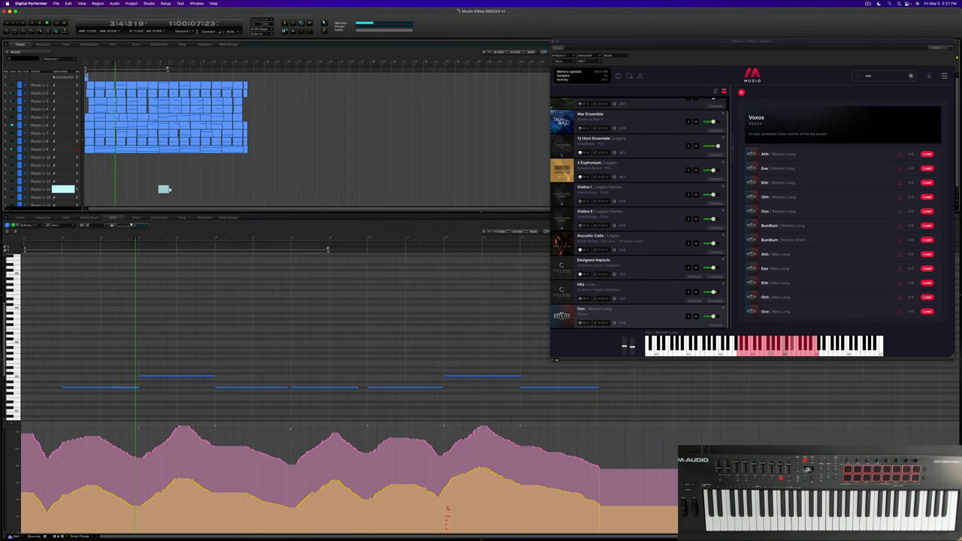
drag(163, 189, 396, 181)
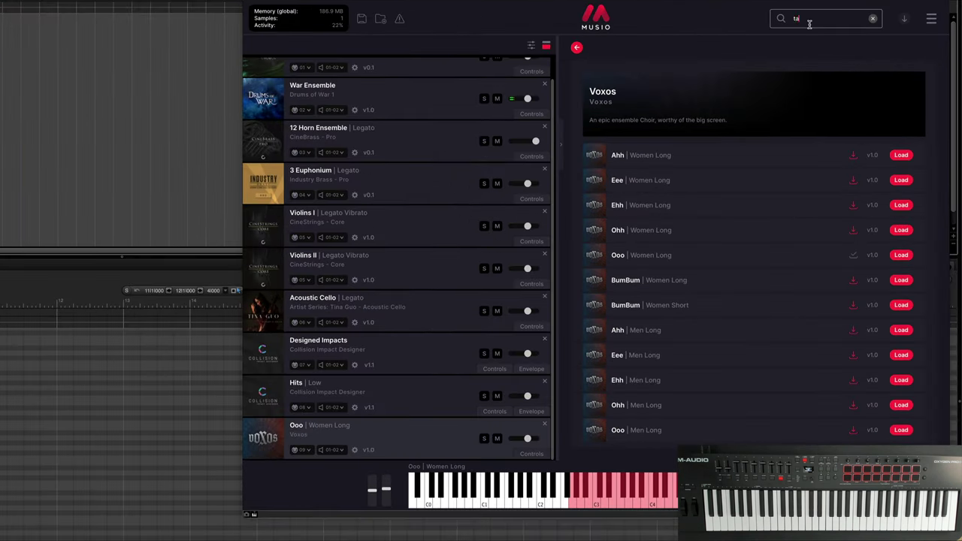
Search Musio for 'tam' and load CinePerc Orchestral's Gongs + Tam-Tam into the rack
key(Return)
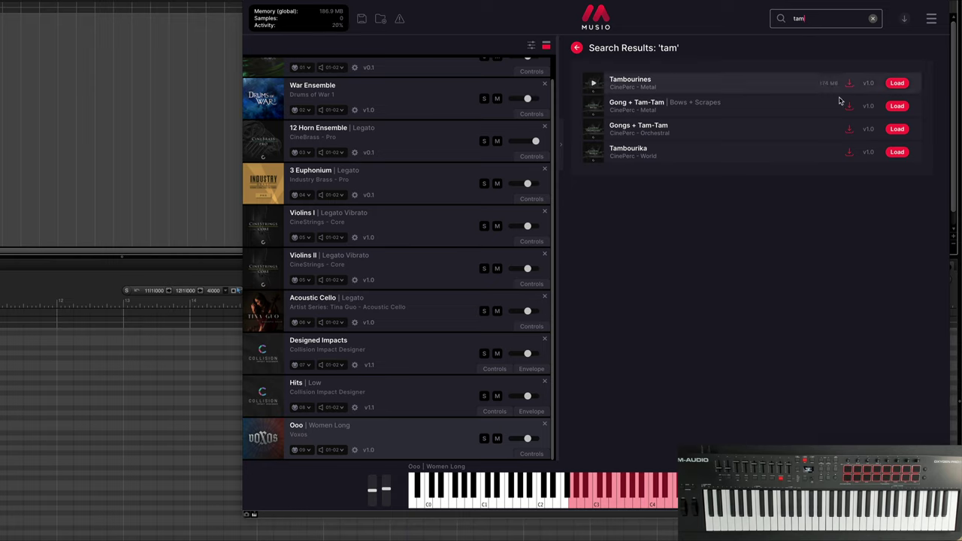
click(896, 129)
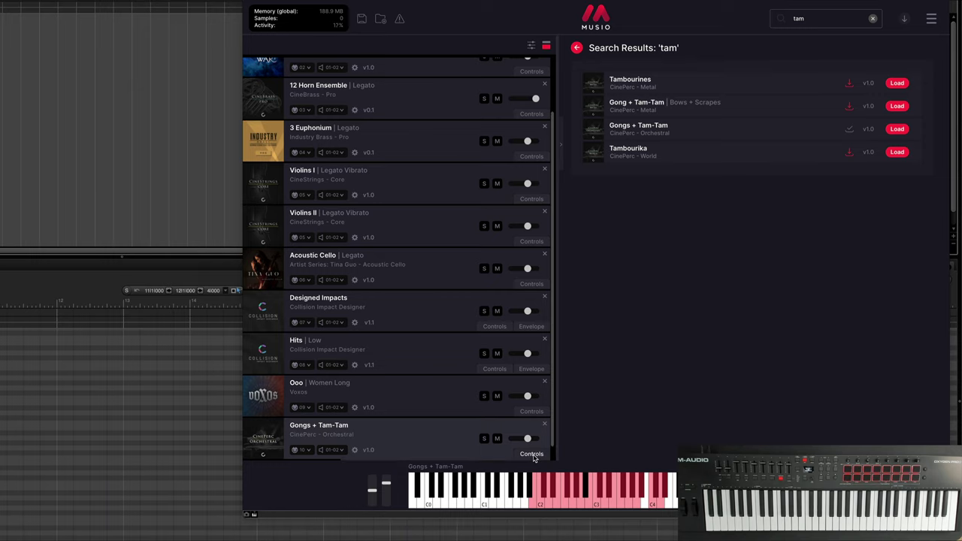
scroll(444, 412, down, 1)
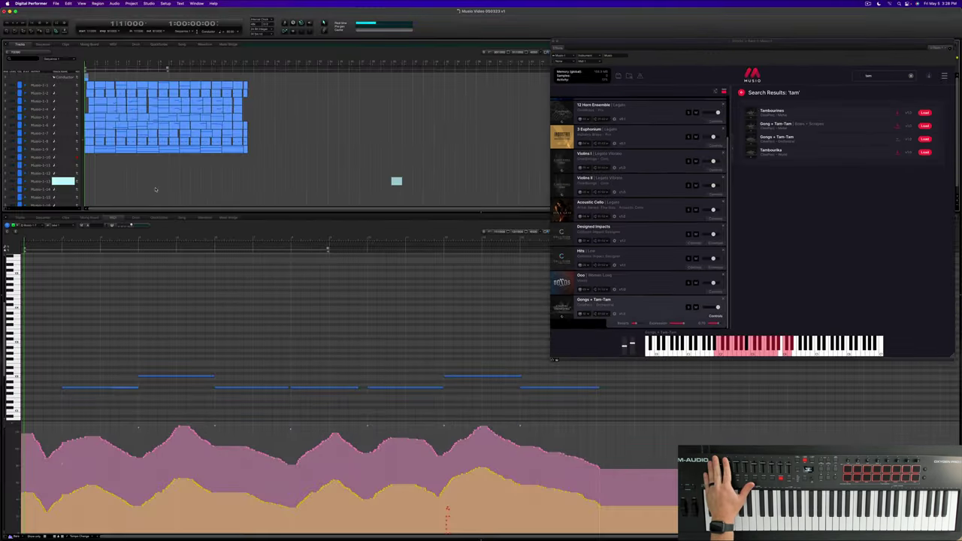
Audition the cue with the new gong layer, undoing one change and restarting from bar 4
key(space)
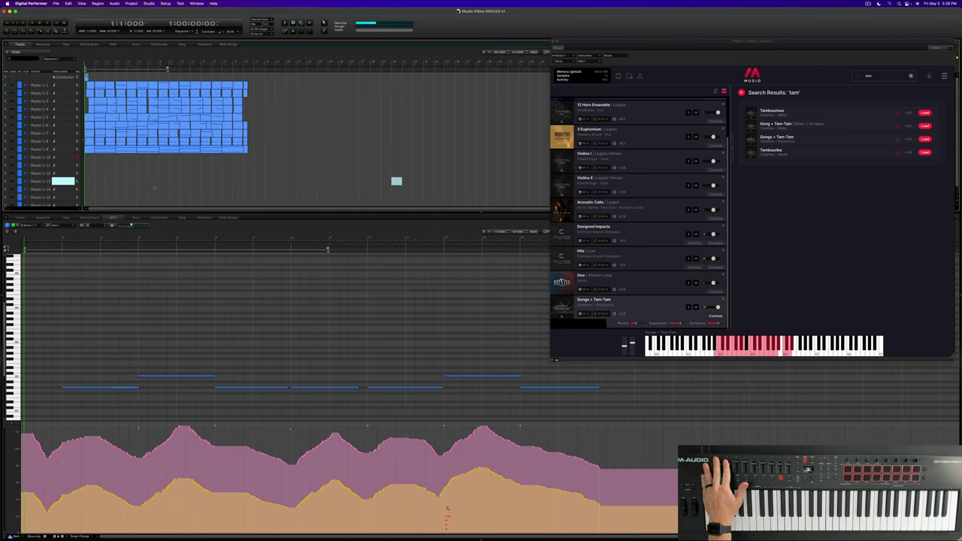
key(space)
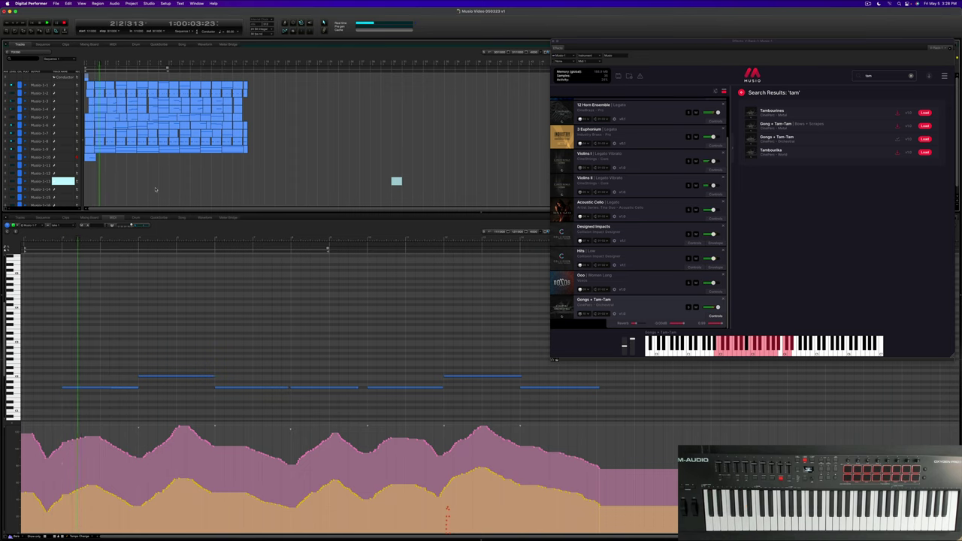
key(super+z)
key(space)
key(space)
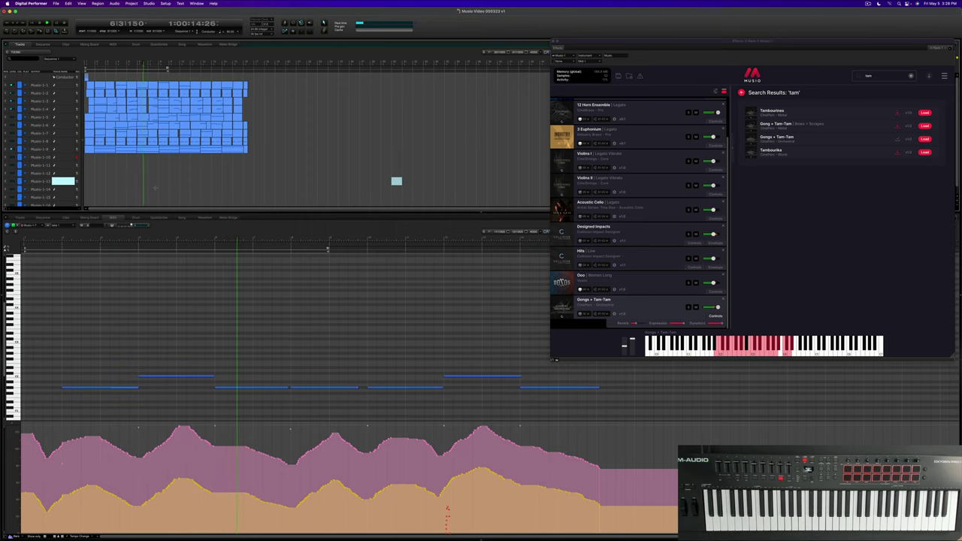
key(space)
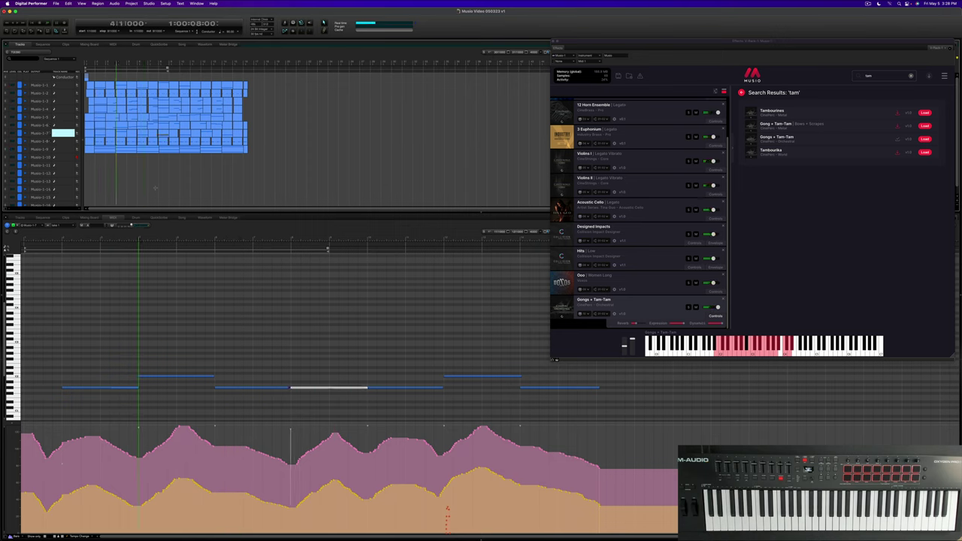
key(space)
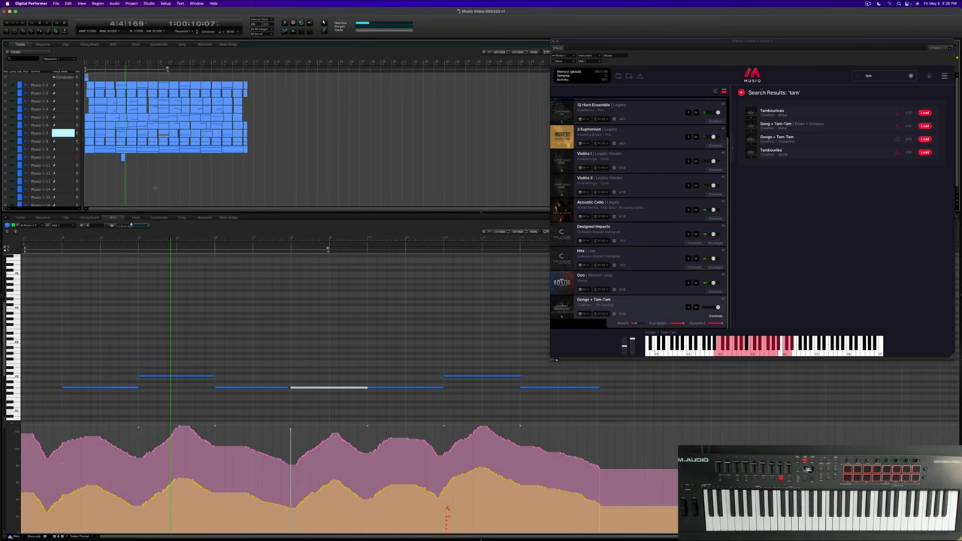
Create a short Gongs + Tam-Tam region on a lower Musio track while playing from bar 4
drag(136, 161, 117, 160)
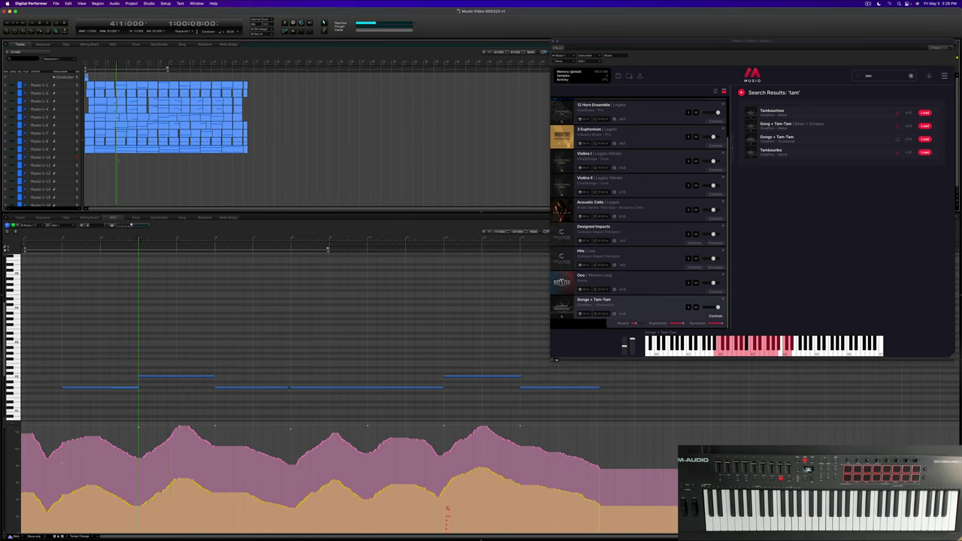
key(space)
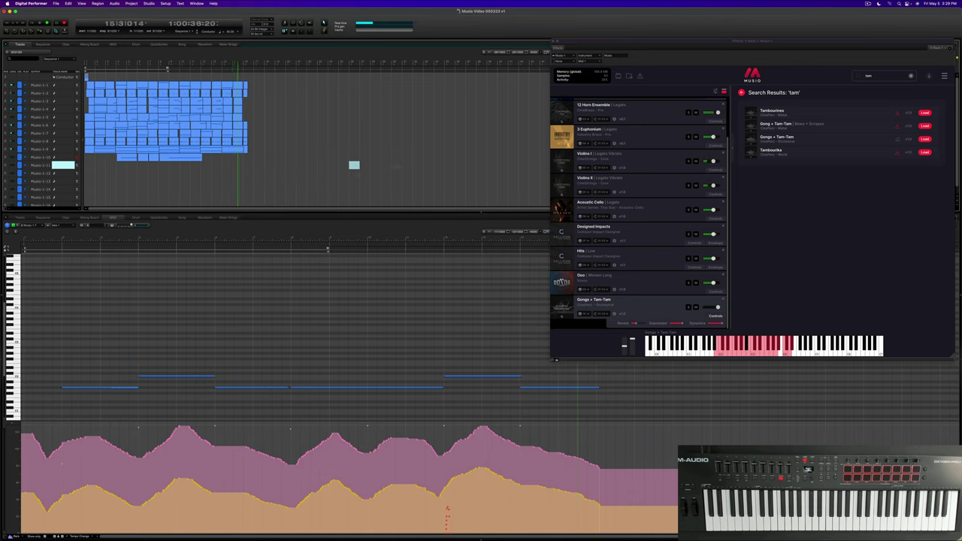
mouse_move(355, 169)
mouse_down()
mouse_move(376, 179)
mouse_move(349, 183)
mouse_up()
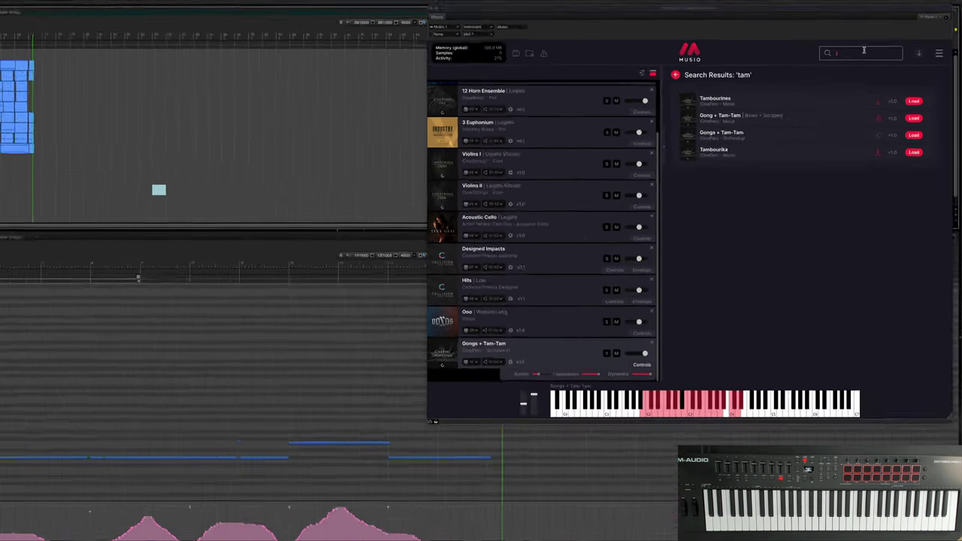
Clear the tam search and search the Musio library for 'cinesymphony'
key(BackSpace)
key(BackSpace)
key(BackSpace)
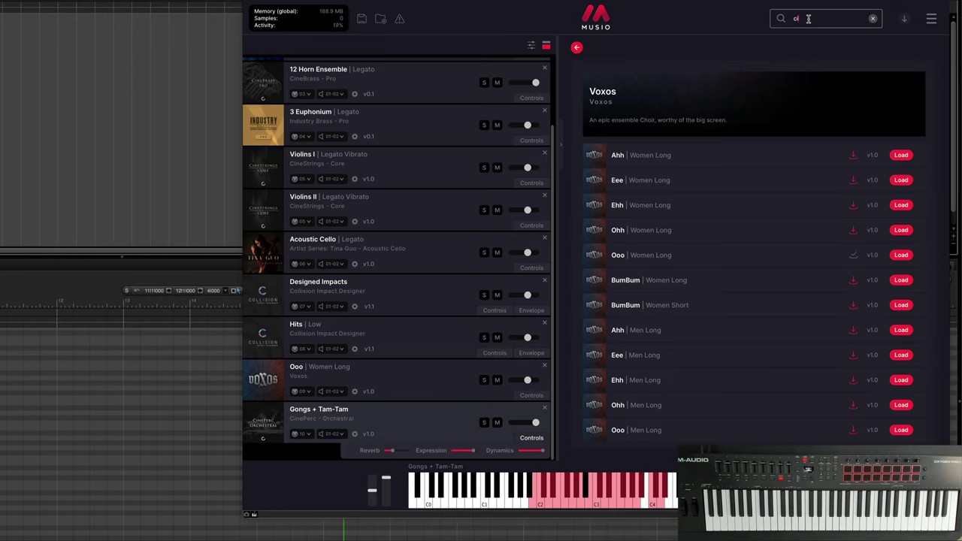
text(cinsymphony)
key(Return)
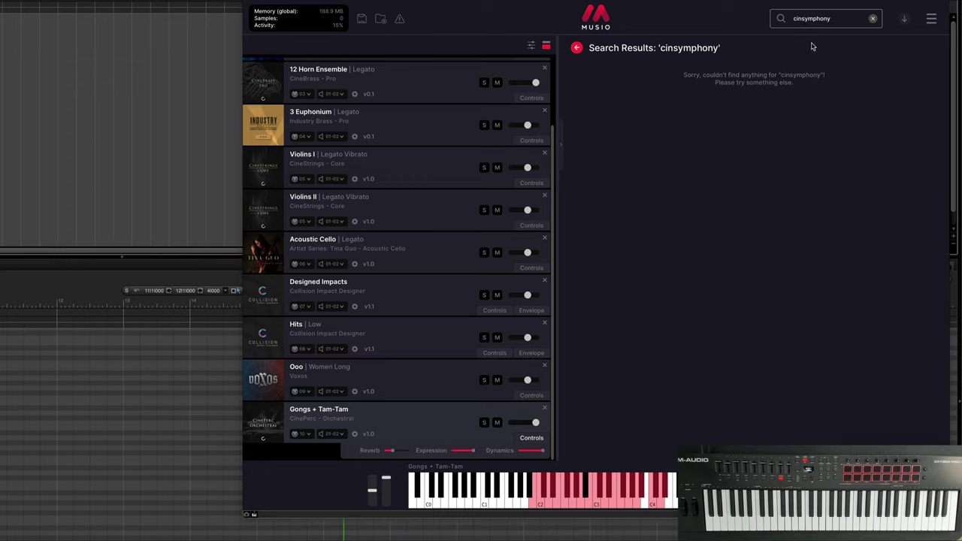
text(e)
key(Return)
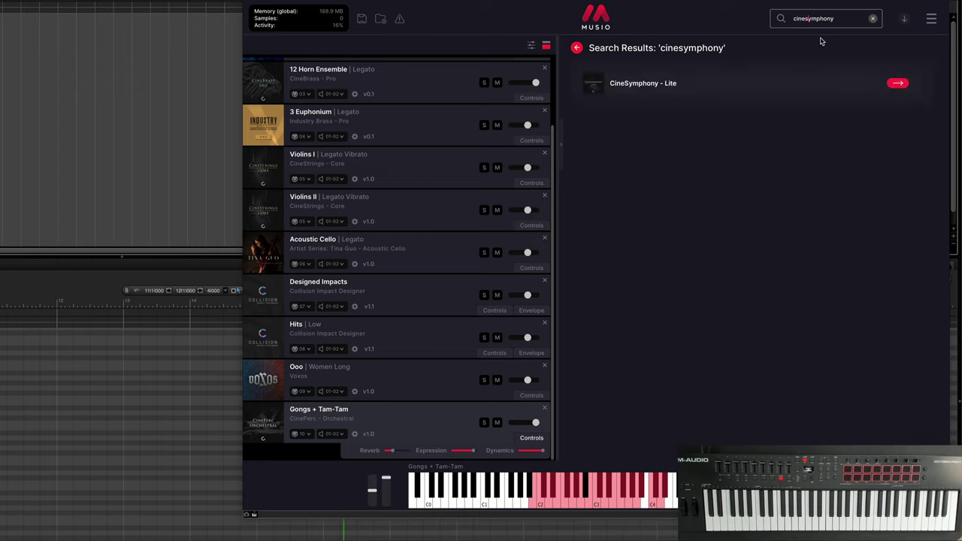
Load CineSymphony - Lite's String Ensemble Shorts into the rack, then return to the Catalog
click(898, 83)
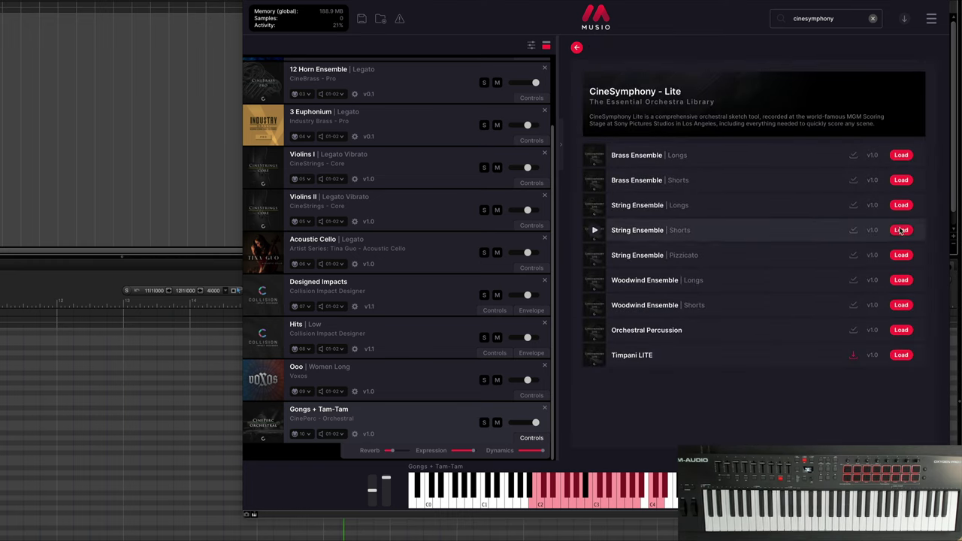
click(900, 230)
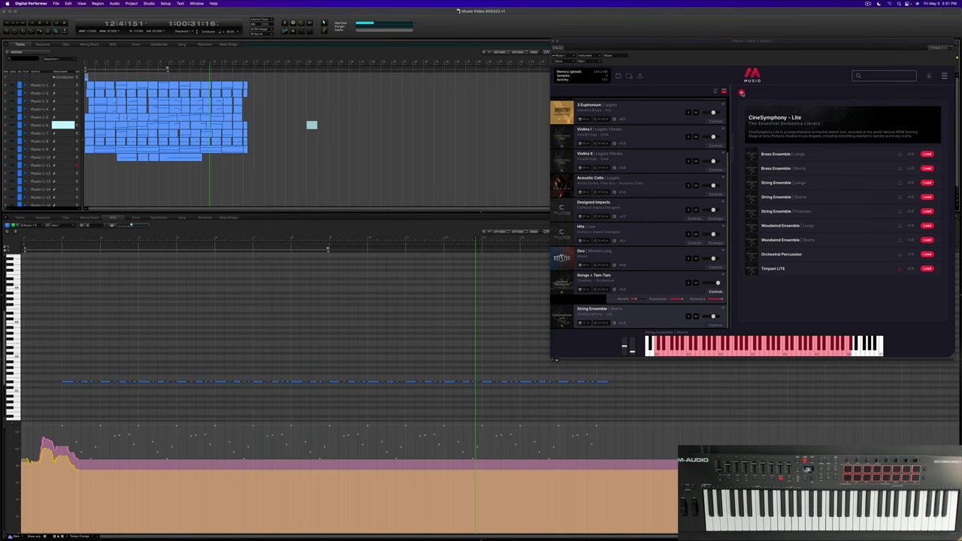
click(741, 93)
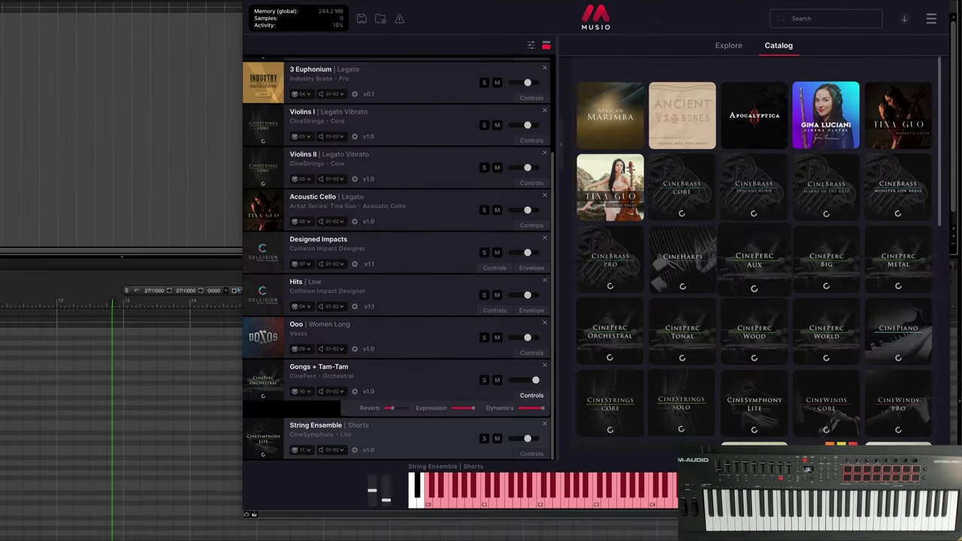
scroll(823, 209, down, 3)
scroll(718, 251, down, 10)
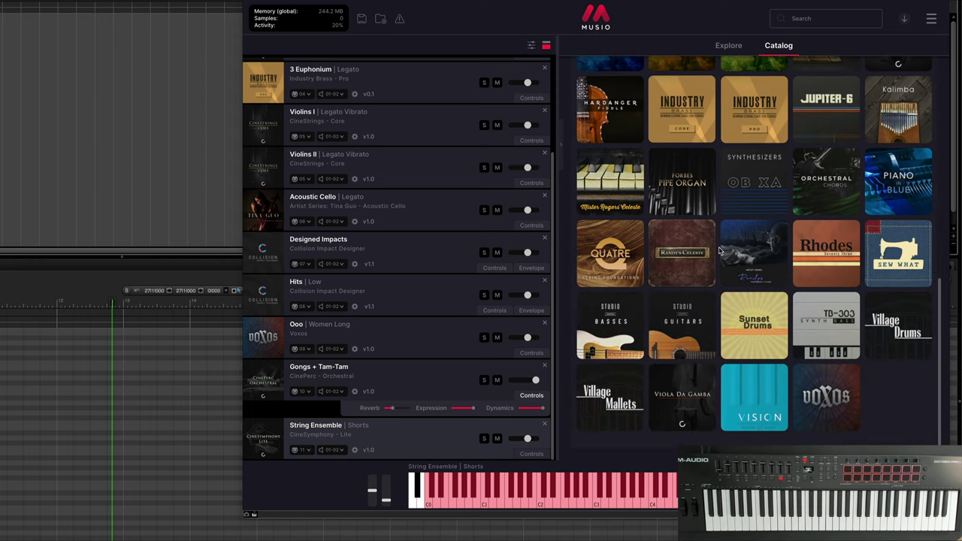
scroll(718, 251, up, 1)
scroll(721, 263, down, 1)
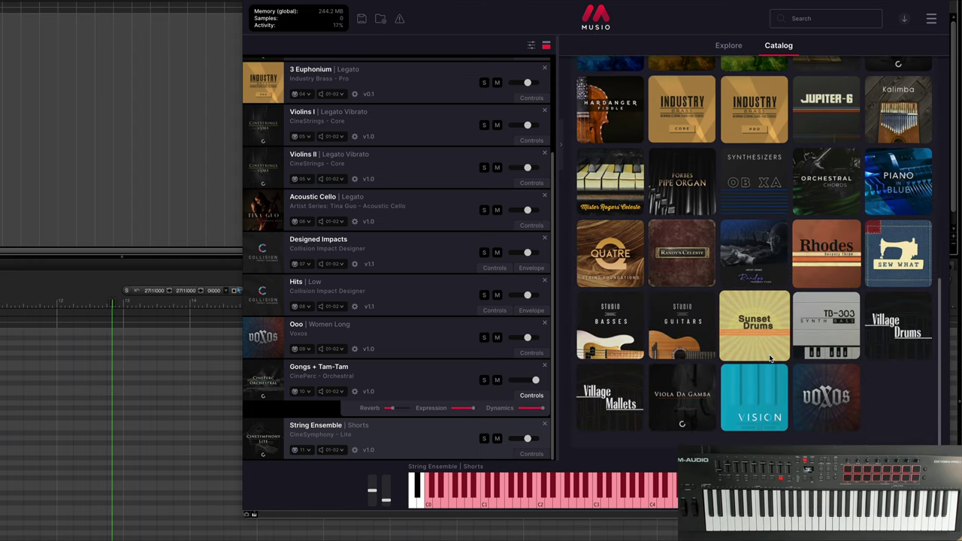
scroll(763, 375, up, 2)
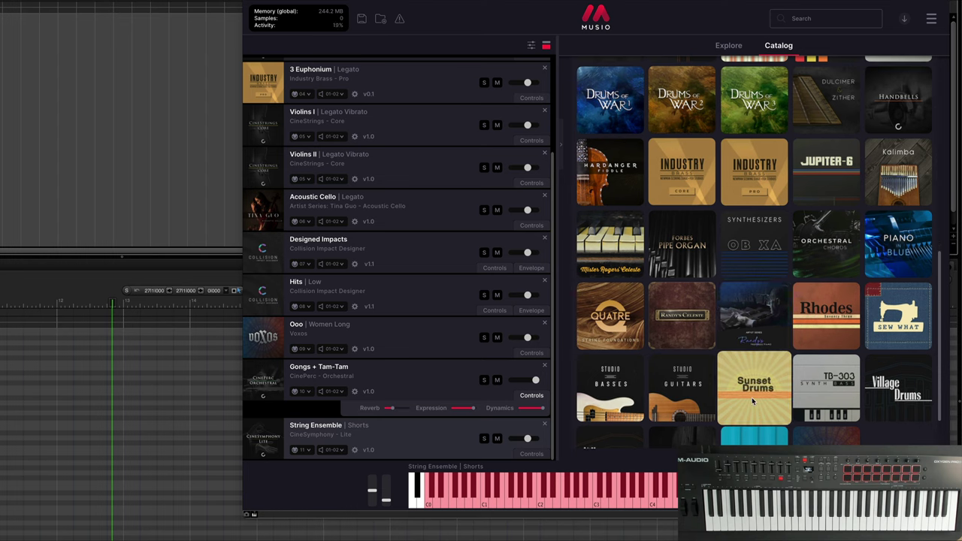
scroll(752, 402, down, 2)
scroll(703, 360, up, 1)
scroll(704, 360, up, 5)
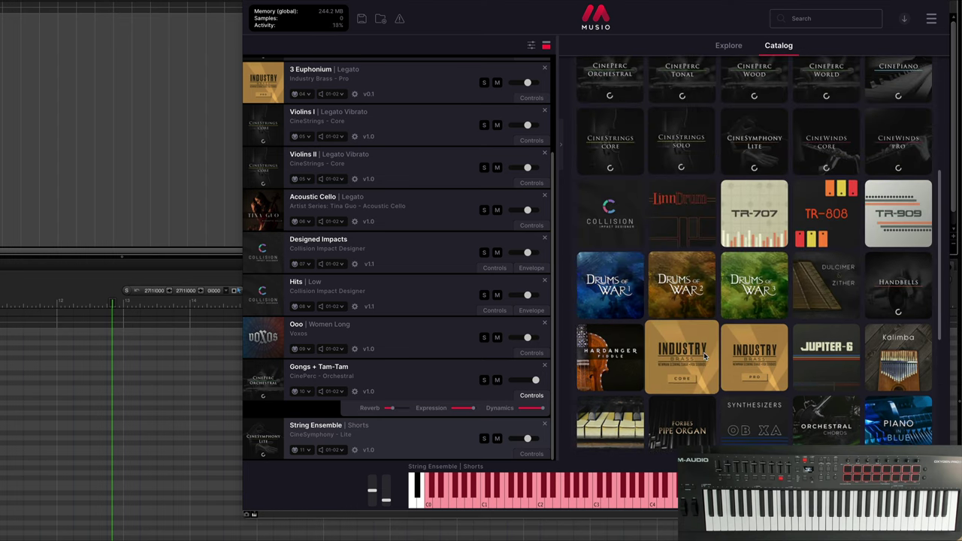
scroll(703, 357, down, 3)
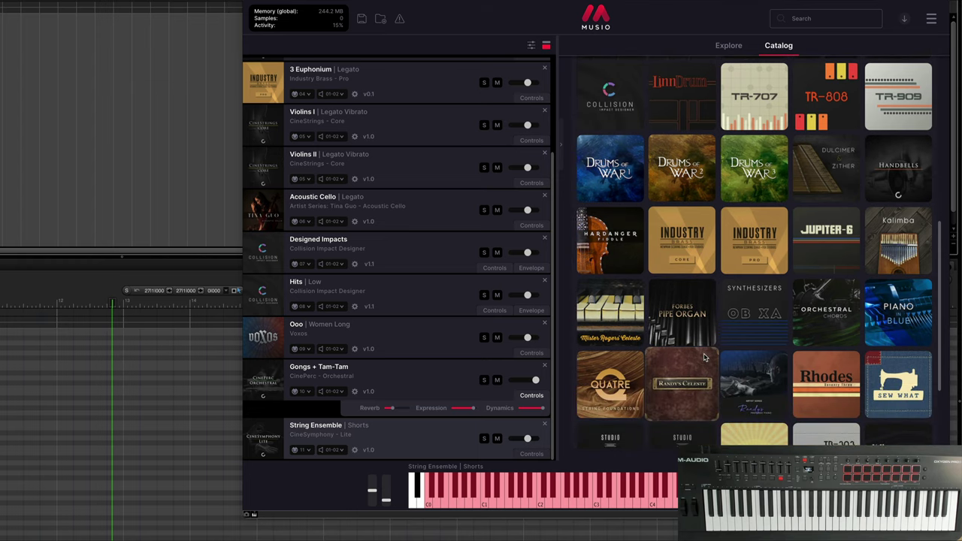
Audition the OBXa Celeste, Brass Ensemble and Low Strings presets, then load OBXa Brass Ensemble
click(747, 323)
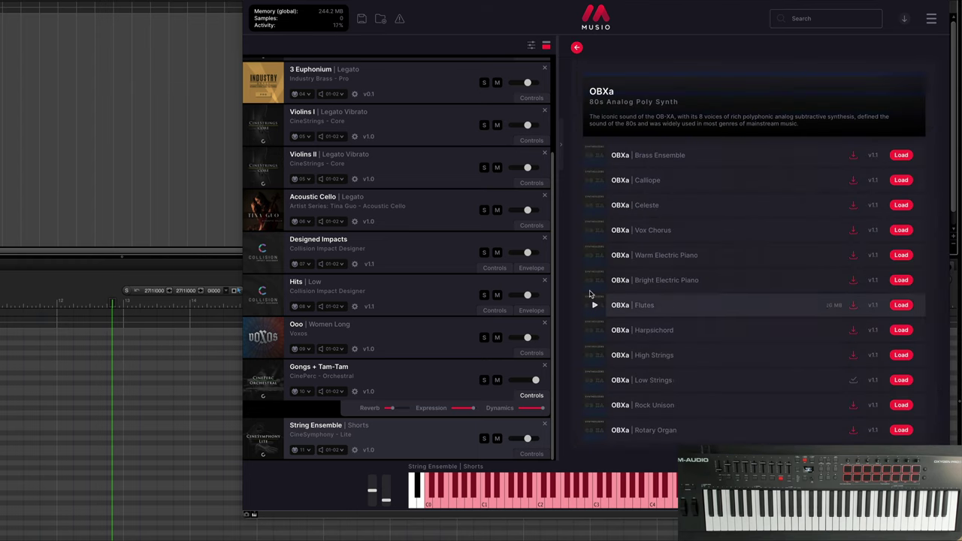
click(593, 205)
click(594, 154)
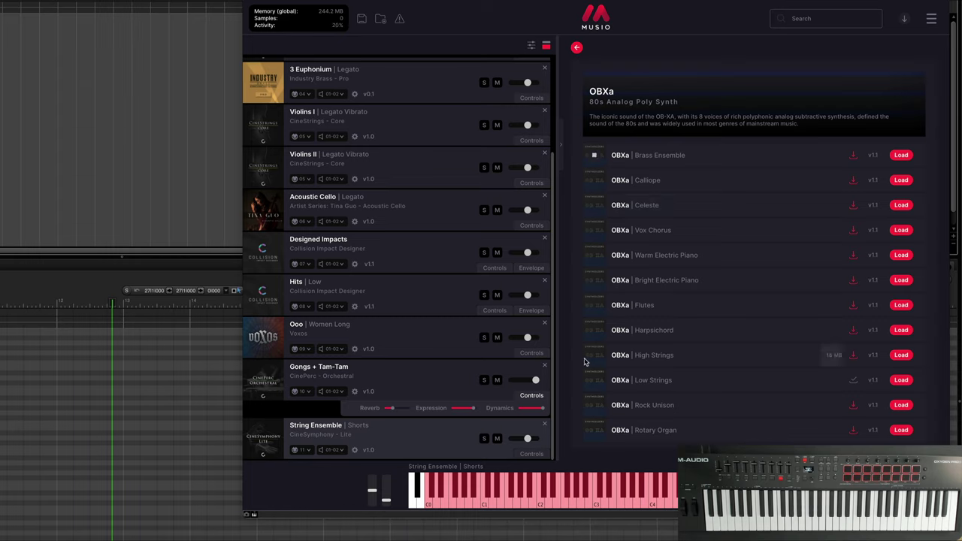
click(594, 380)
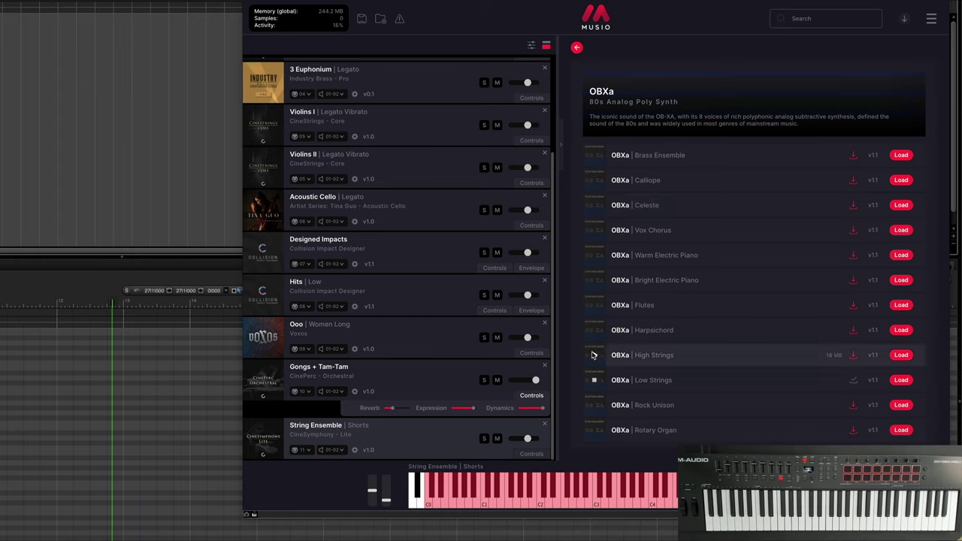
click(594, 155)
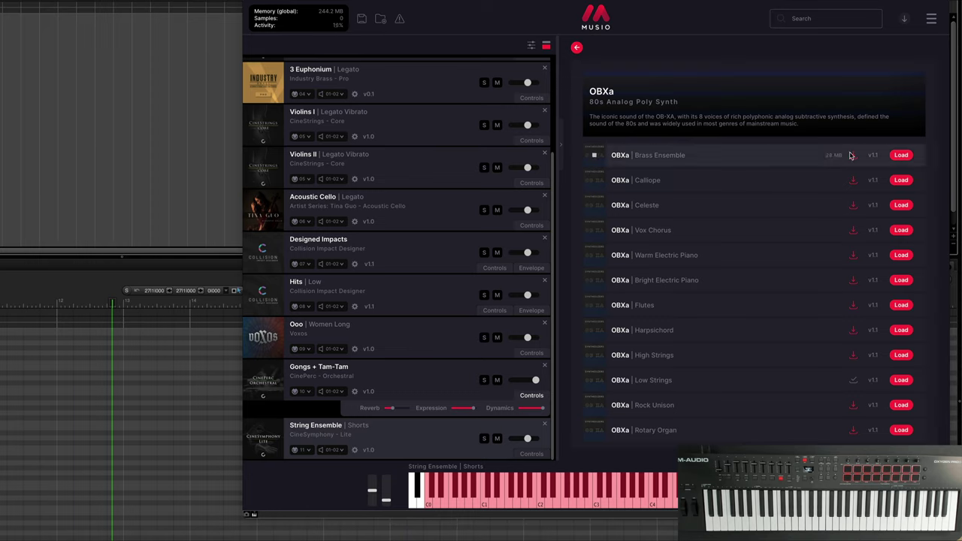
click(901, 154)
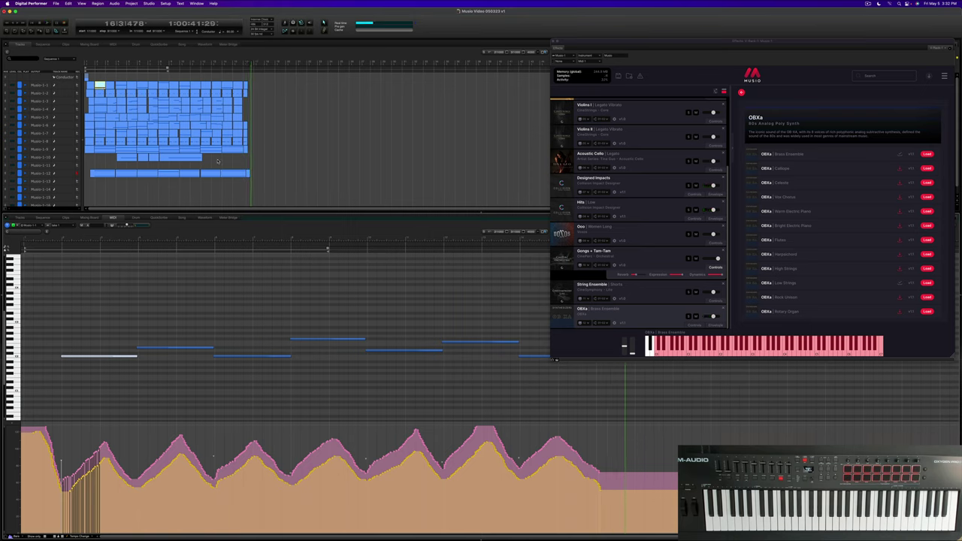
Select and delete all regions on track Musio-1-10
click(218, 159)
drag(218, 159, 103, 160)
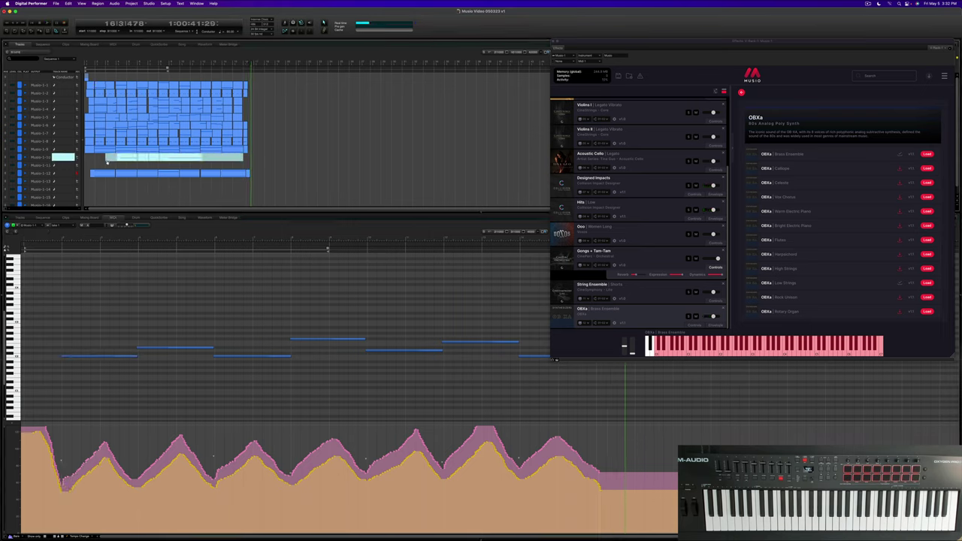
key(Delete)
Play the cue from the start and collapse the Gongs + Tam-Tam controls
key(Return)
key(space)
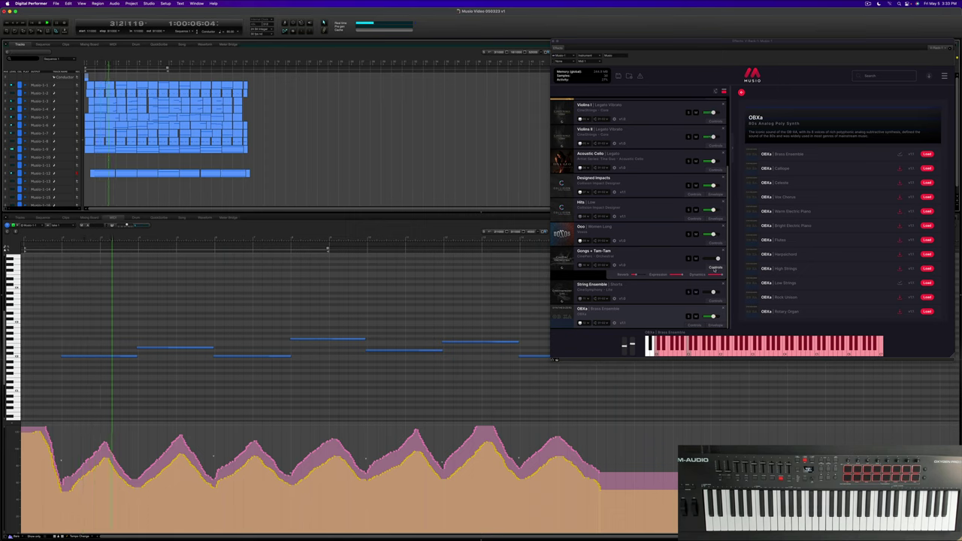
click(716, 267)
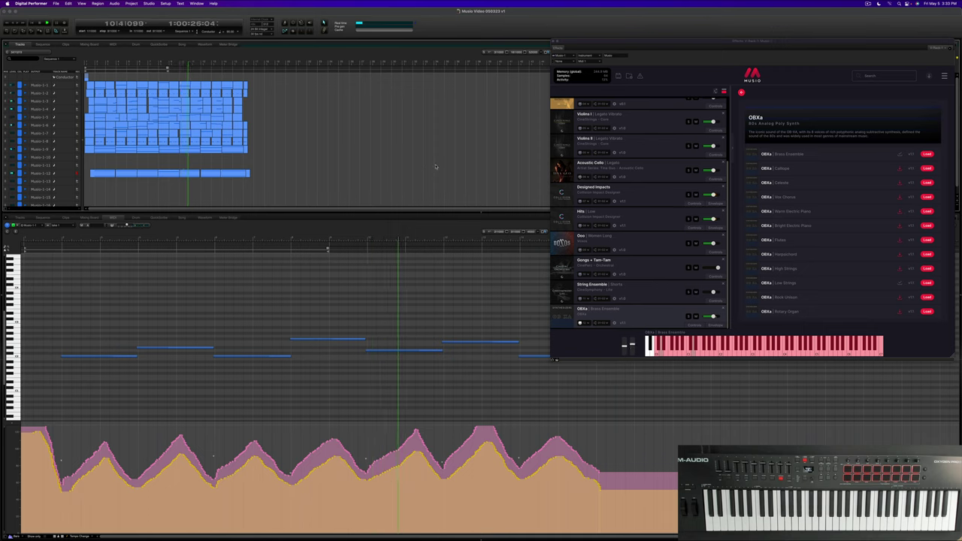
Stop playback so the playhead returns to 1|1|000
key(space)
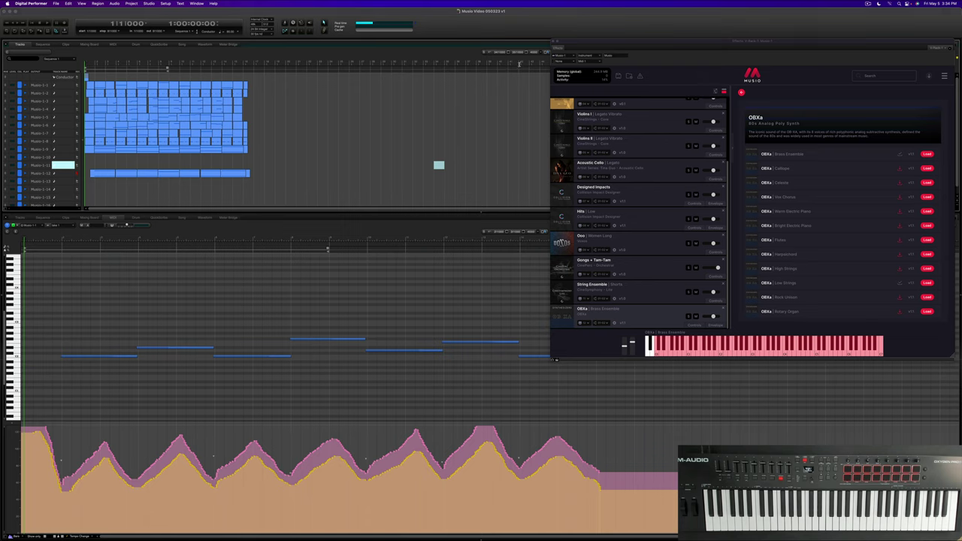
Move the short standalone region onto track Musio-1-11, slightly earlier, and play the sequence
drag(328, 149, 349, 157)
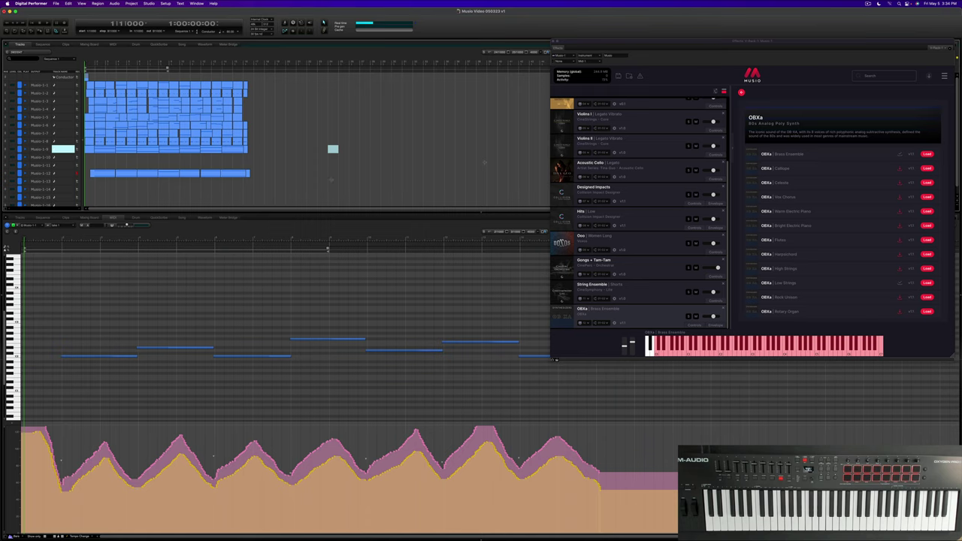
drag(333, 149, 333, 181)
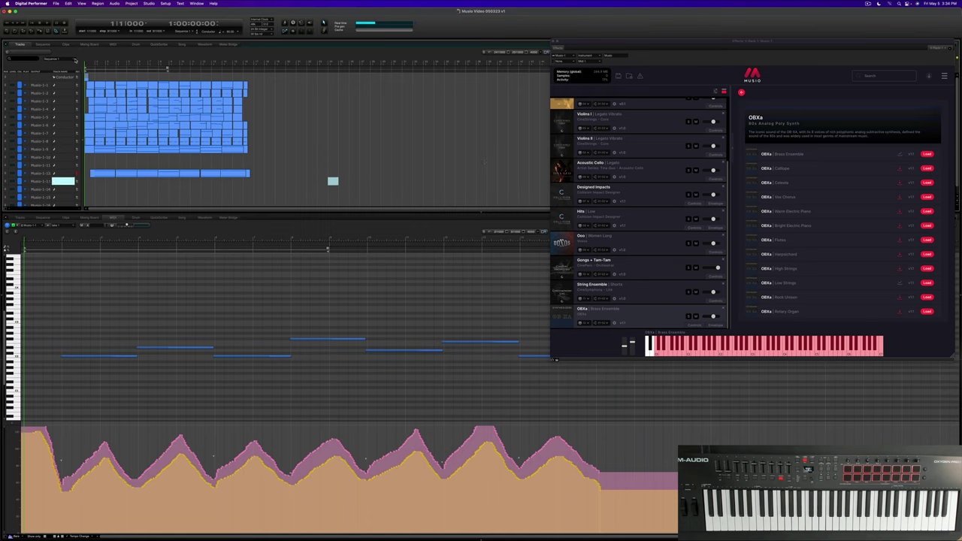
key(space)
drag(337, 181, 304, 166)
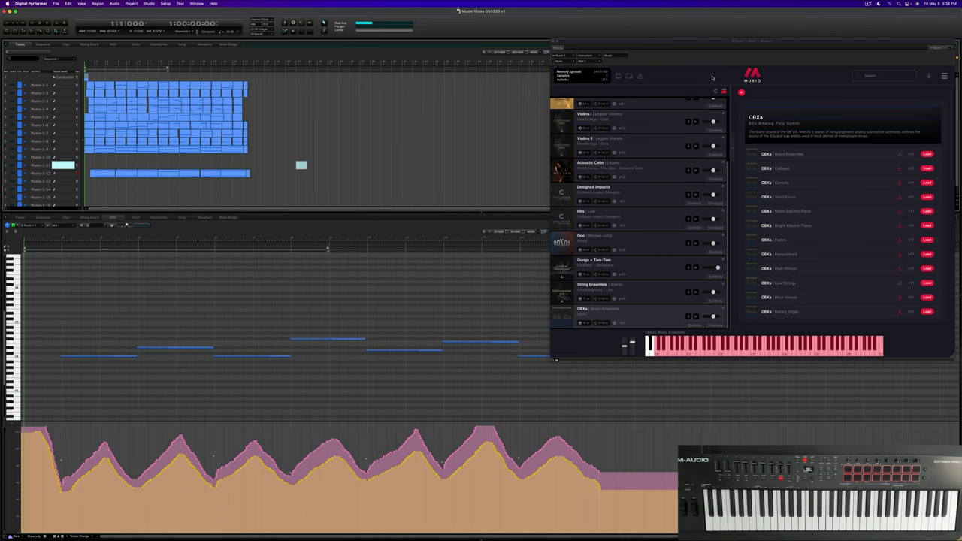
Return Musio to its Catalog and select tracks Musio-1-8 and Musio-1-9
click(741, 92)
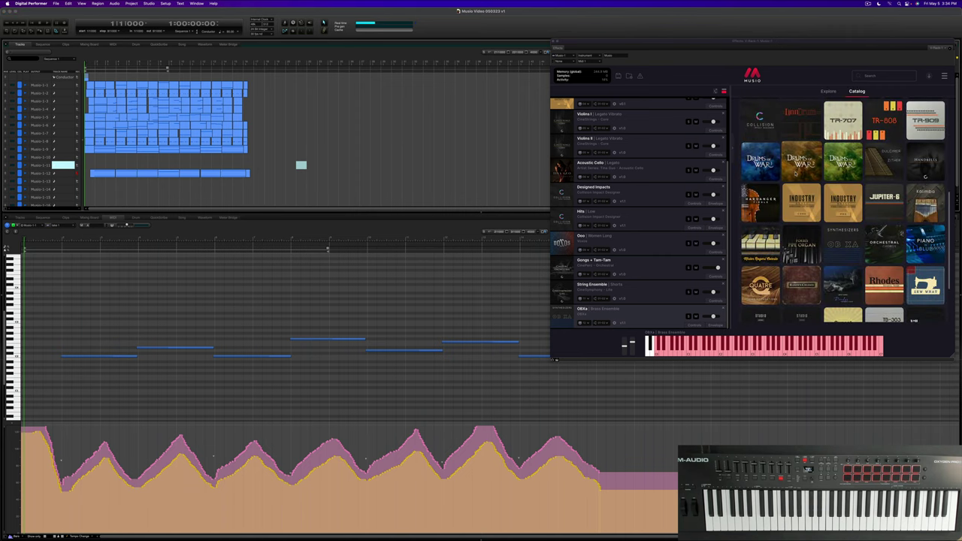
scroll(639, 155, up, 3)
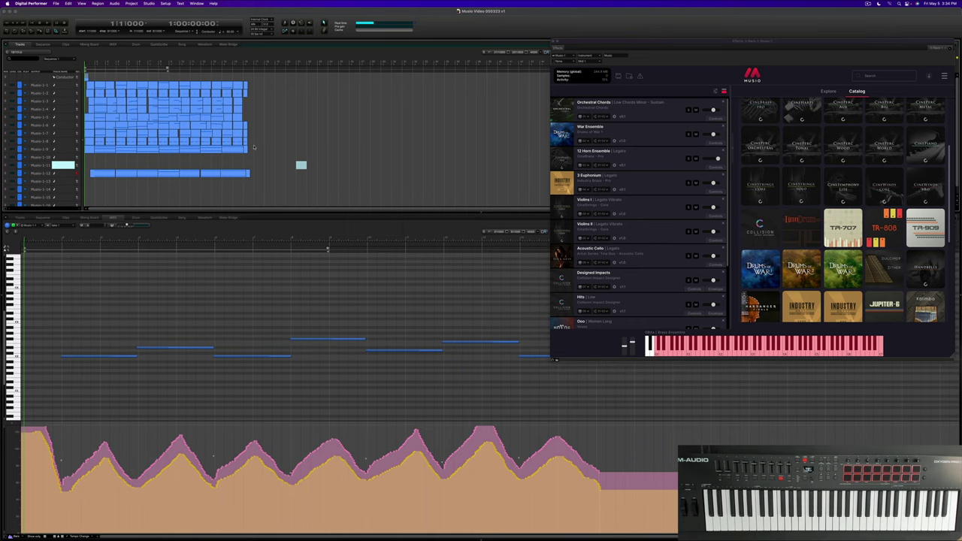
click(286, 140)
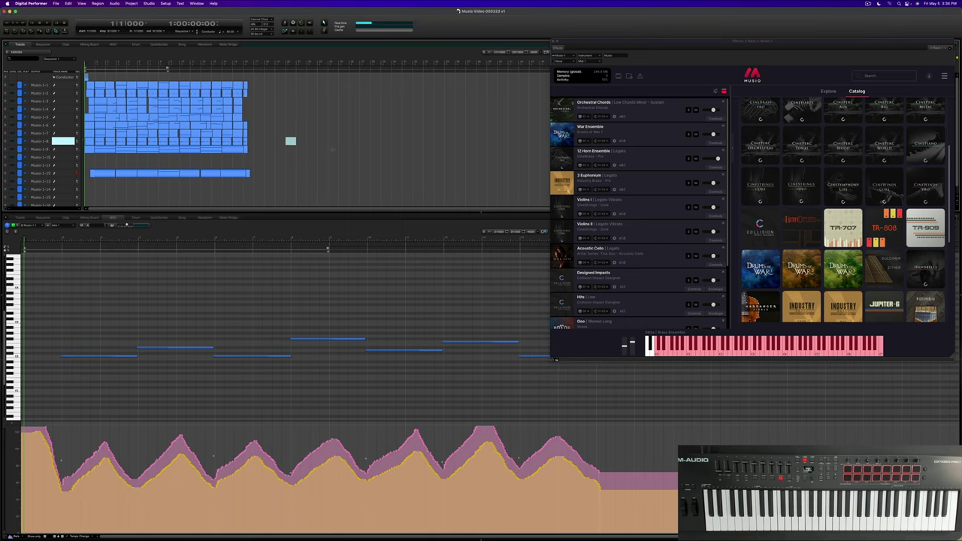
click(332, 149)
Play the cue while showing track Musio-1-2's notes in the MIDI editor
key(space)
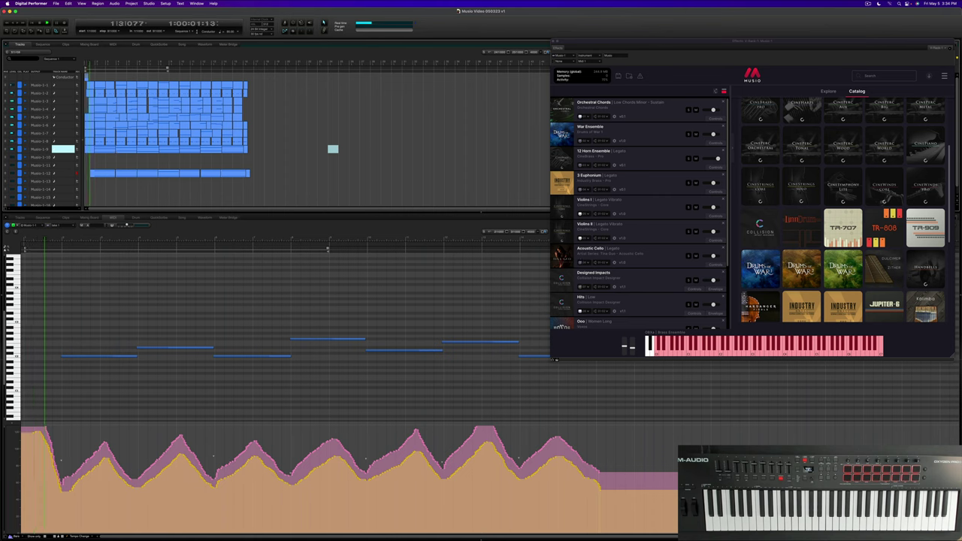
click(100, 92)
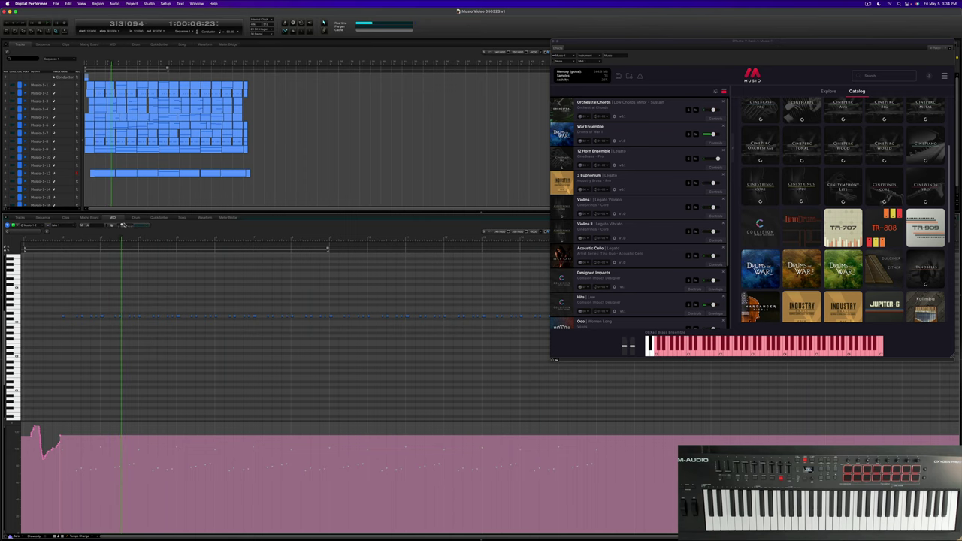
click(44, 217)
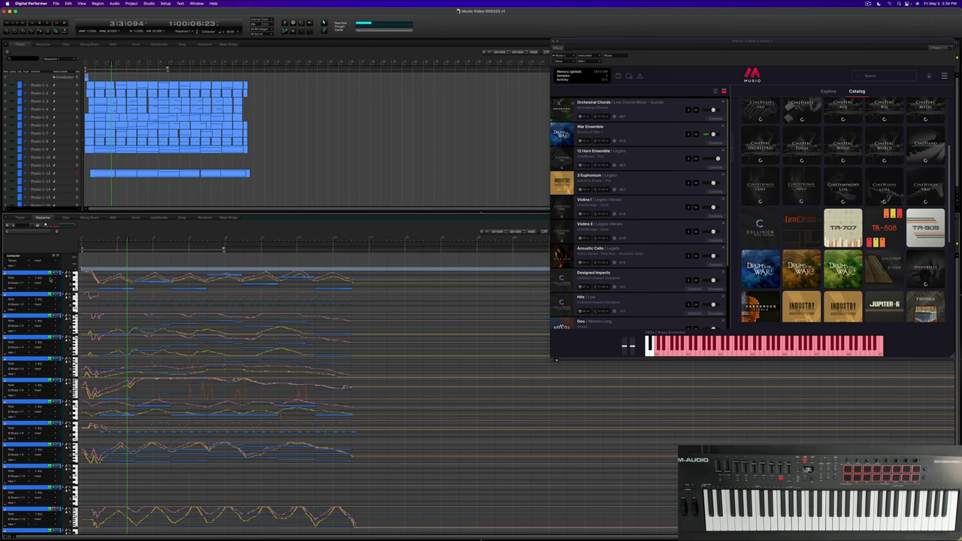
scroll(301, 391, down, 3)
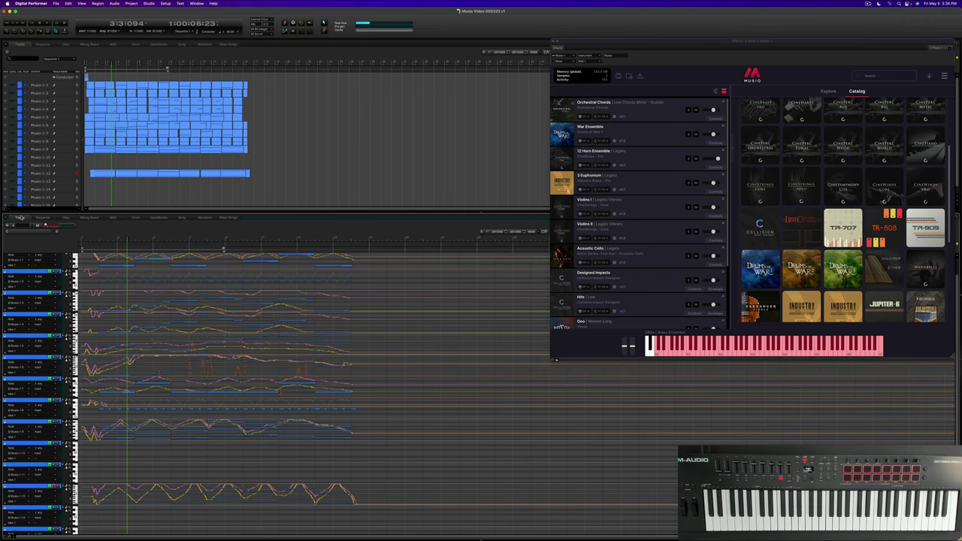
click(19, 217)
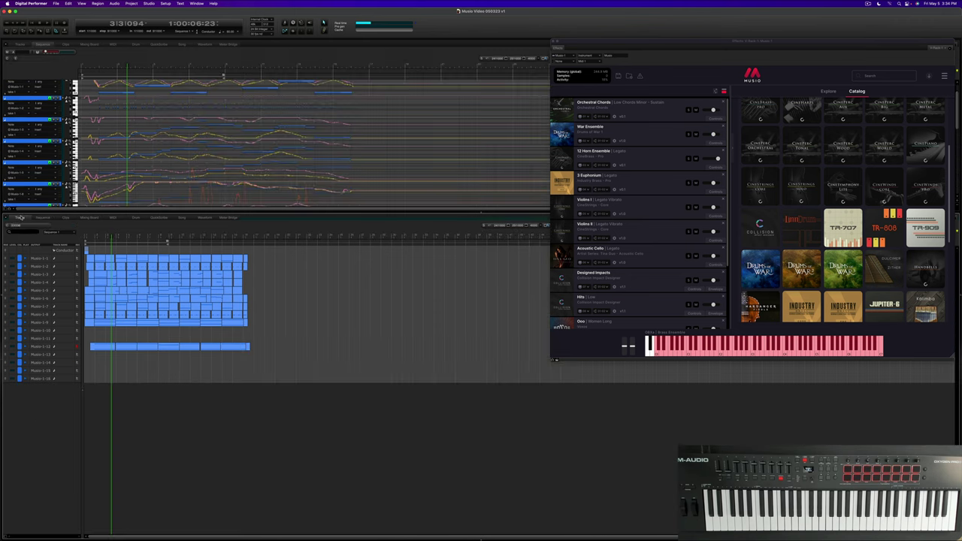
click(19, 48)
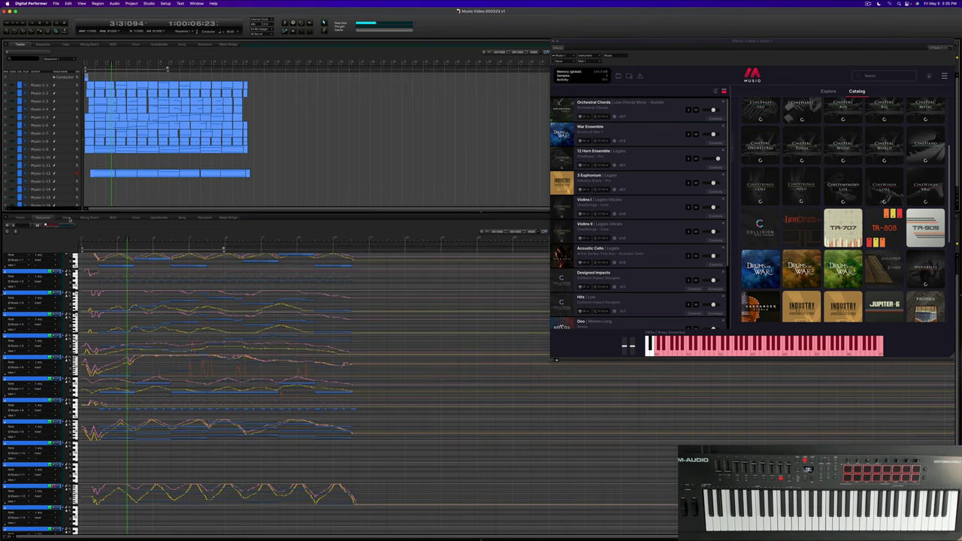
click(111, 217)
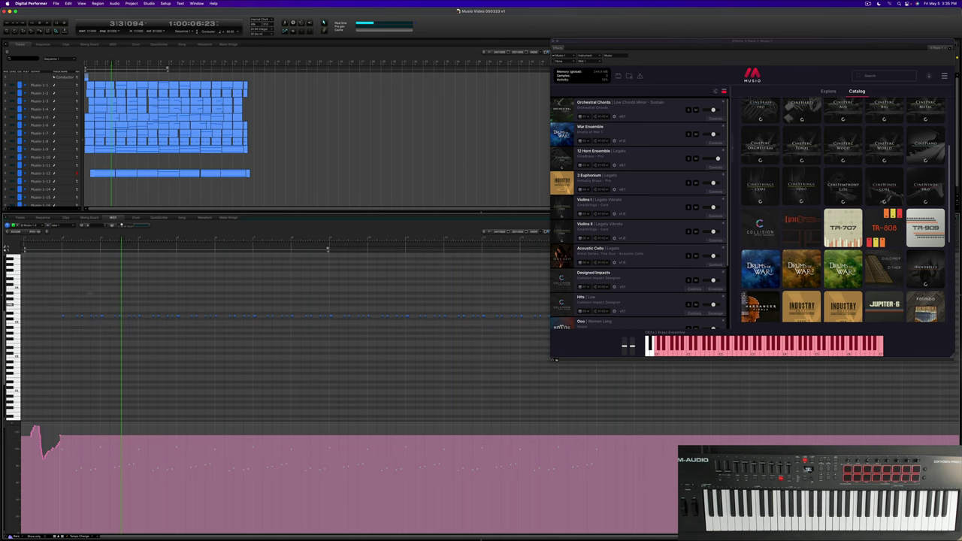
Rewind to about bar 2 and resume playback
key(space)
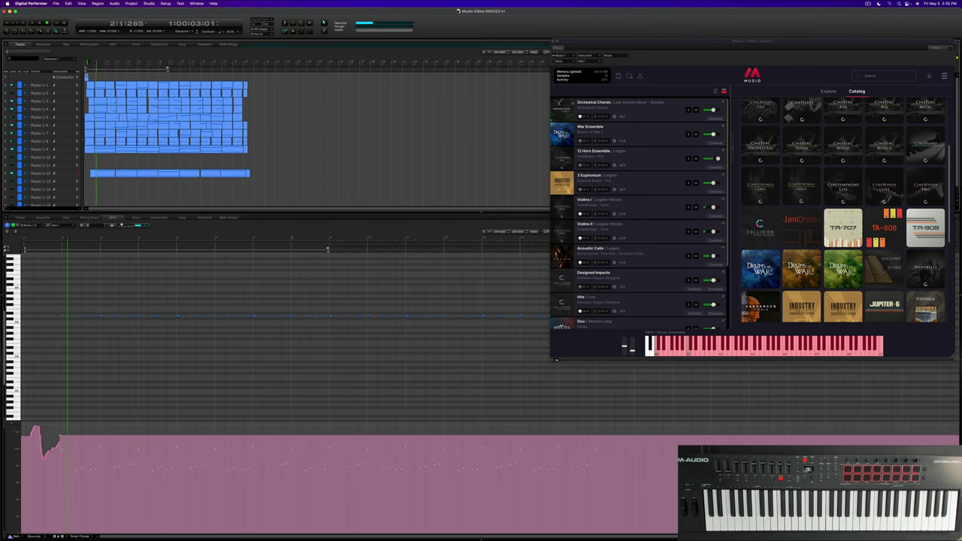